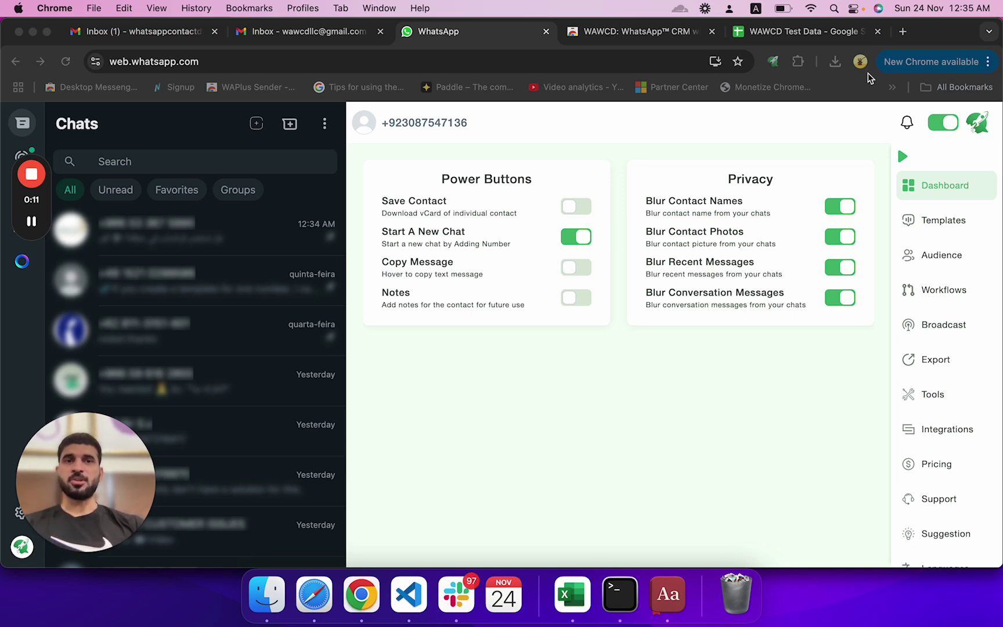
- Search the web for wawcd in a new tab and open the wawcd.com website from the results
left_click(906, 32)
type("wawcd")
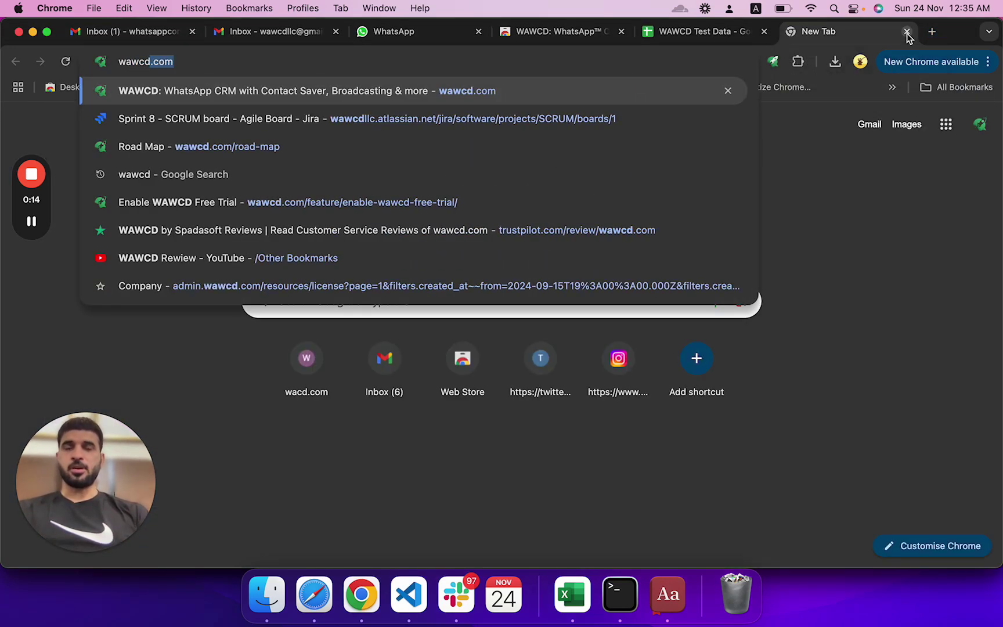
key("BackSpace")
key("Return")
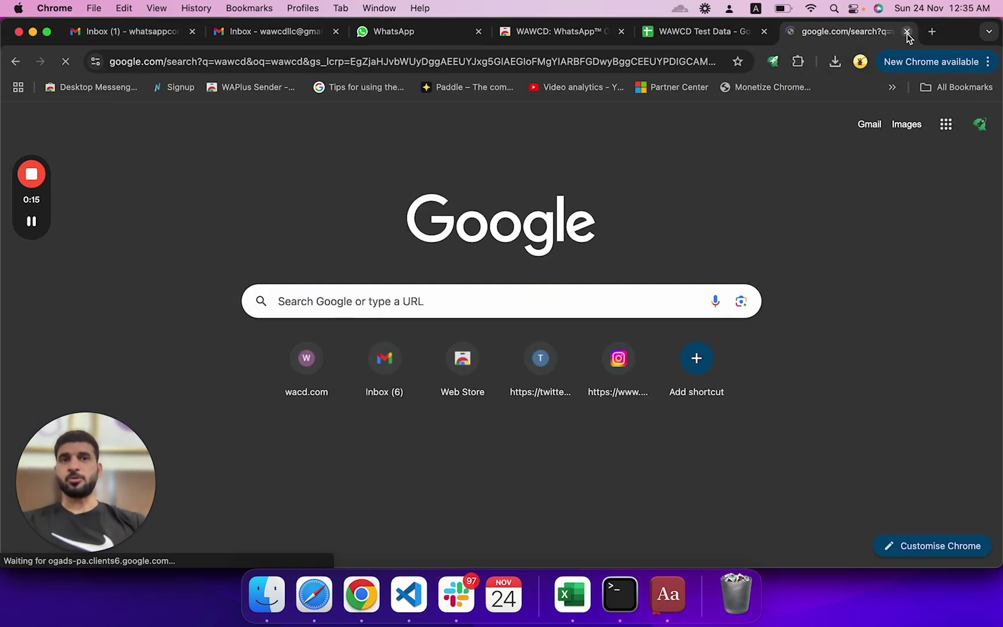
scroll(366, 380, "down", 8)
left_click(304, 251)
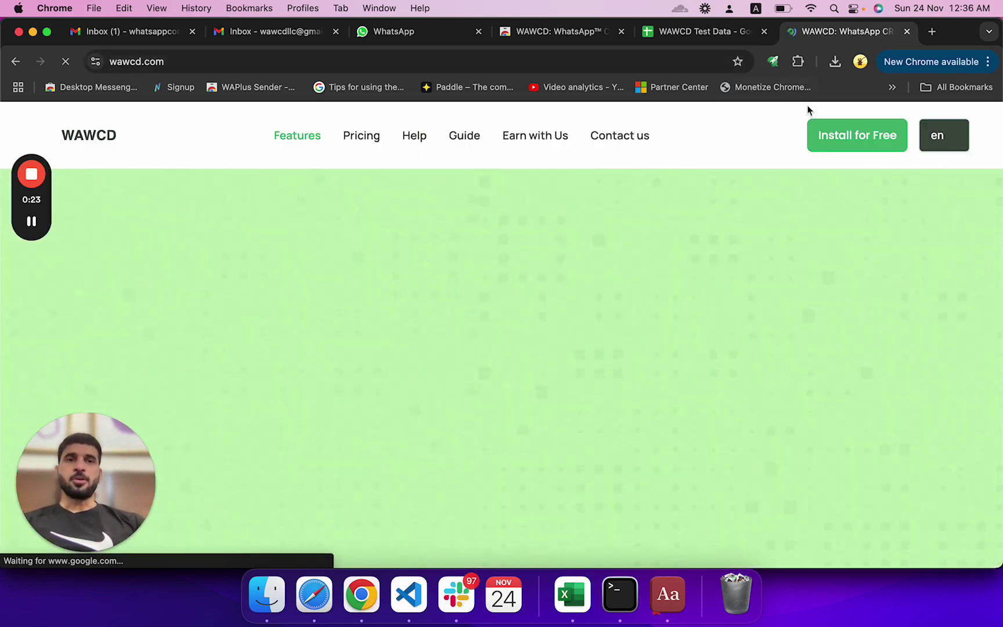
- Open the WAWCD extension's Chrome Web Store listing from the website, and load the website's pricing page in its own tab
left_click(838, 135)
left_click(749, 32)
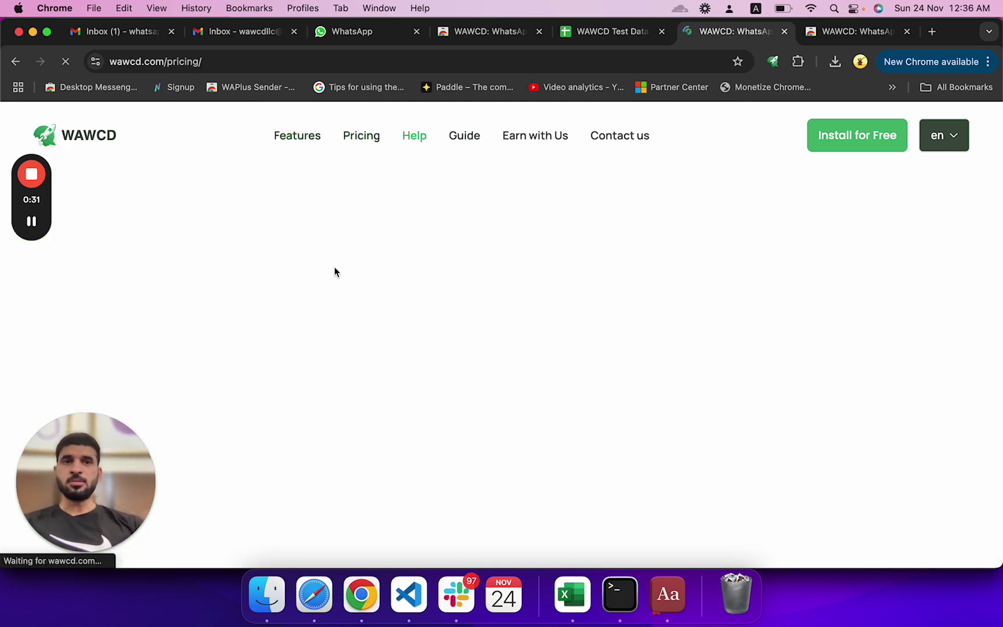
left_click(834, 35)
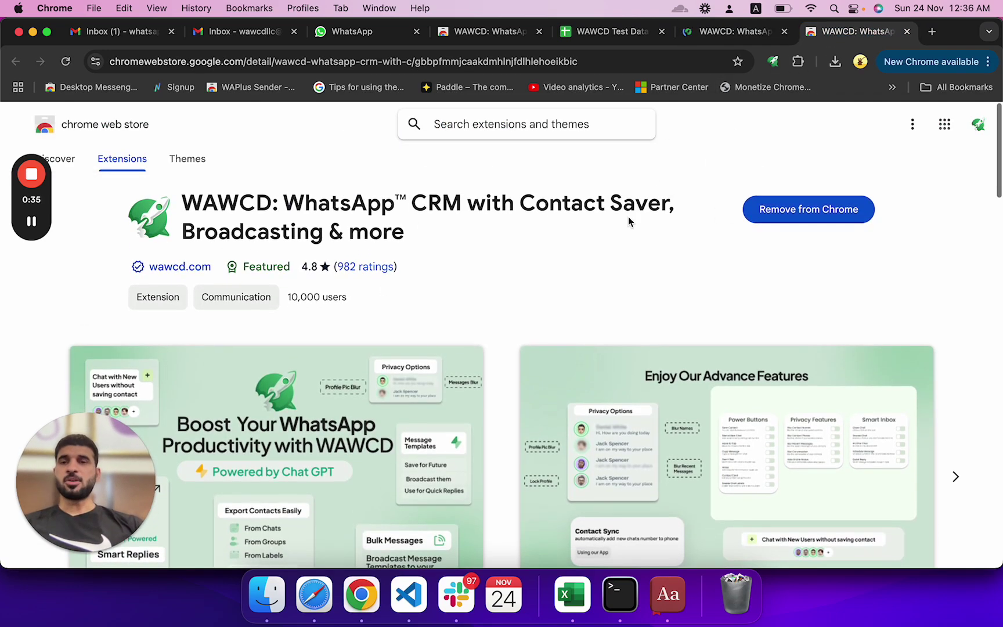
- Switch to WhatsApp Web and turn the WAWCD dashboard off and on again, ending with it shown
left_click(371, 34)
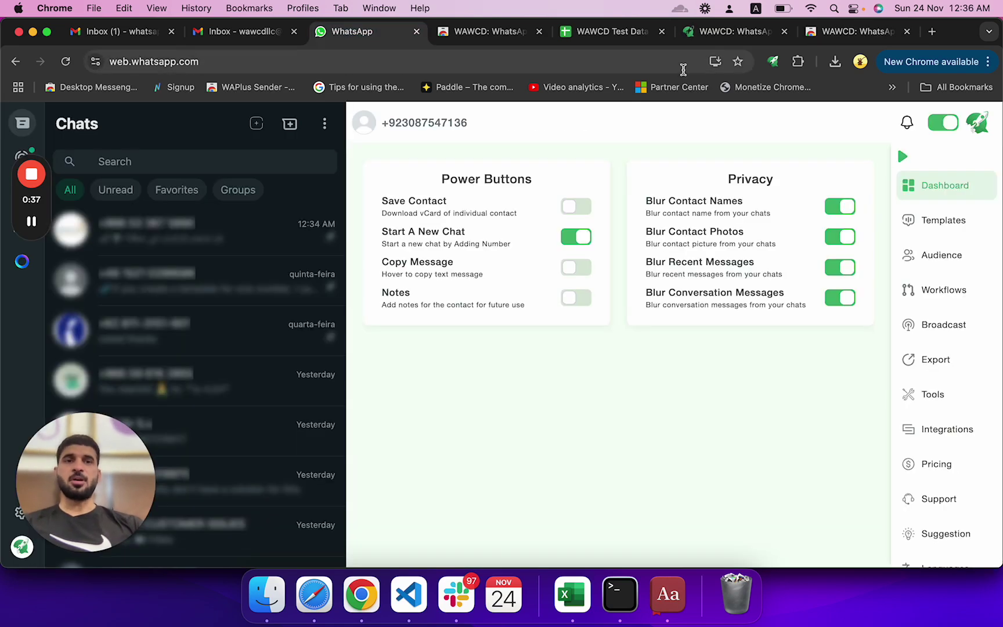
left_click(943, 123)
left_click(944, 123)
left_click(943, 123)
left_click(943, 125)
left_click(776, 63)
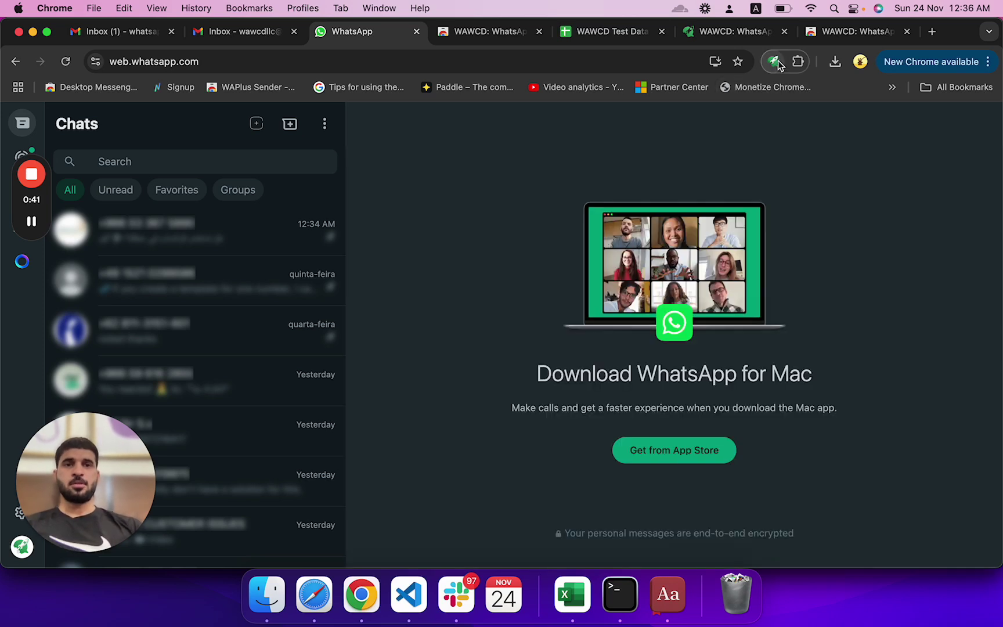
left_click(776, 63)
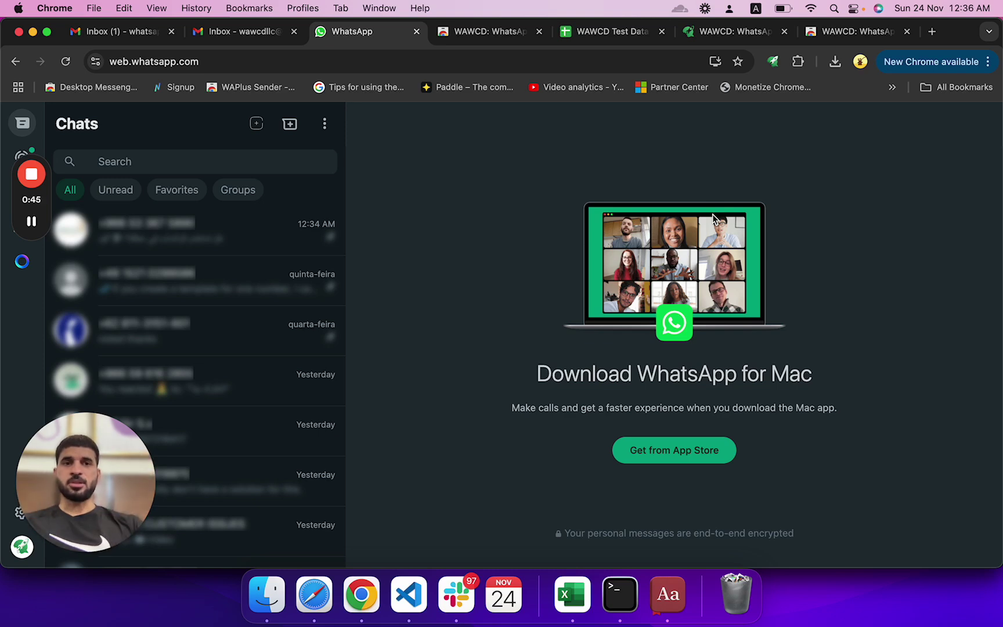
left_click(775, 62)
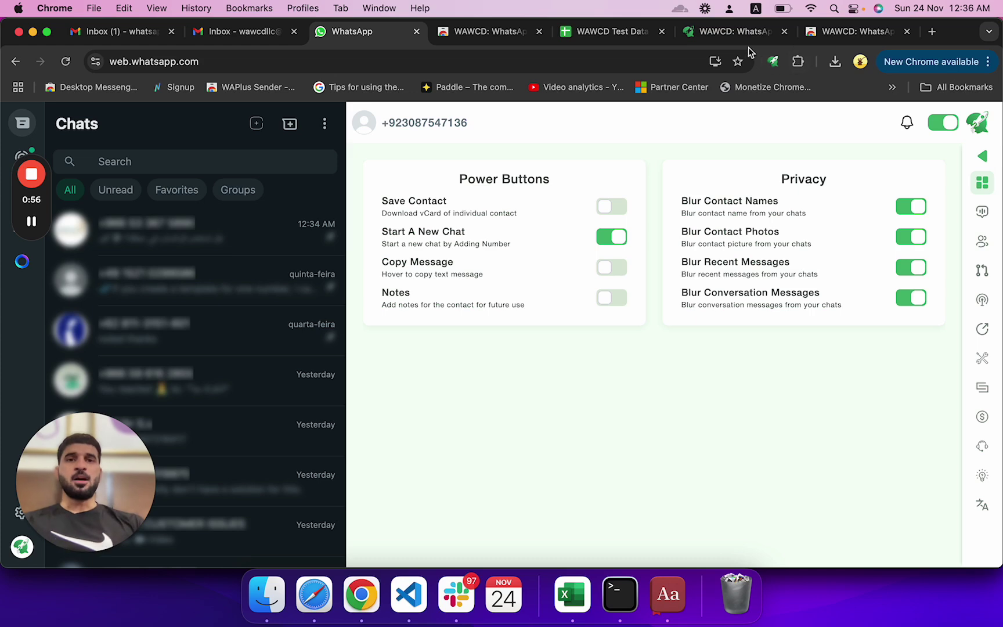
- Switch the plans on the WAWCD pricing page to monthly billing and compare the plan cards
left_click(736, 33)
scroll(517, 281, "down", 5)
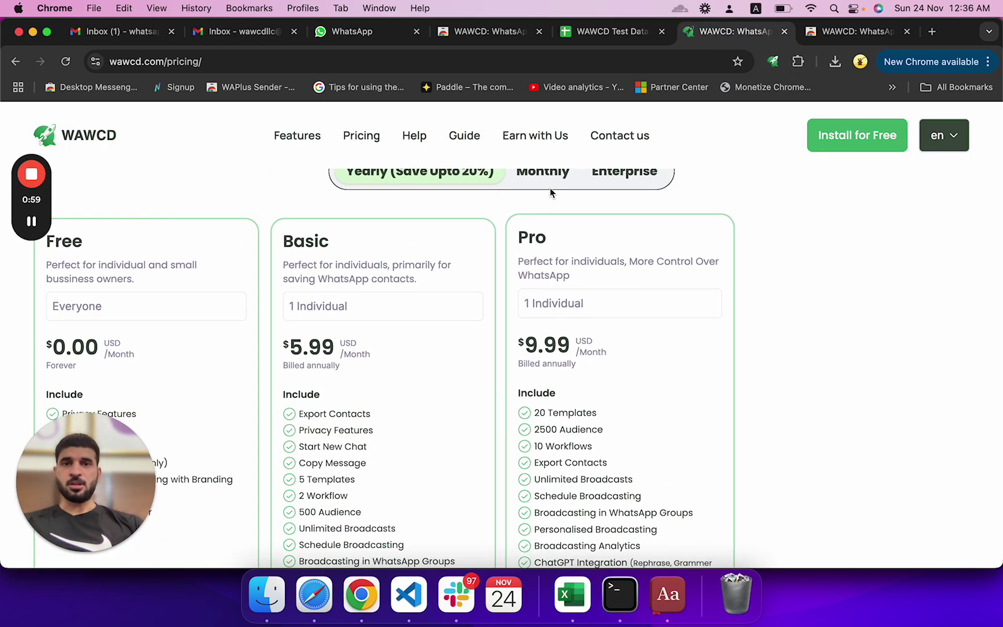
scroll(539, 220, "up", 1)
left_click(541, 203)
scroll(493, 289, "down", 3)
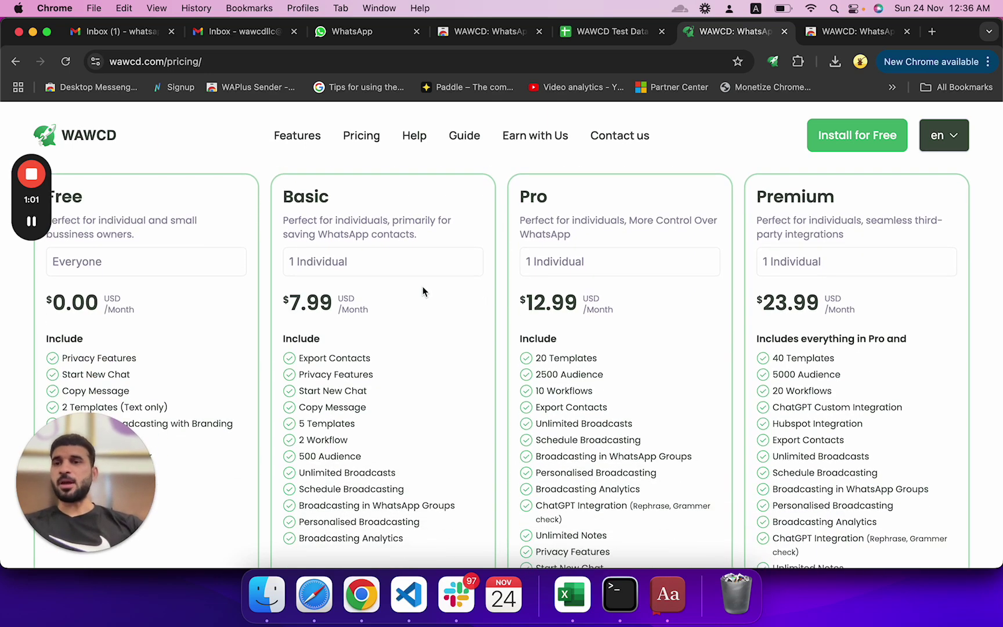
scroll(122, 279, "down", 3)
scroll(87, 252, "up", 3)
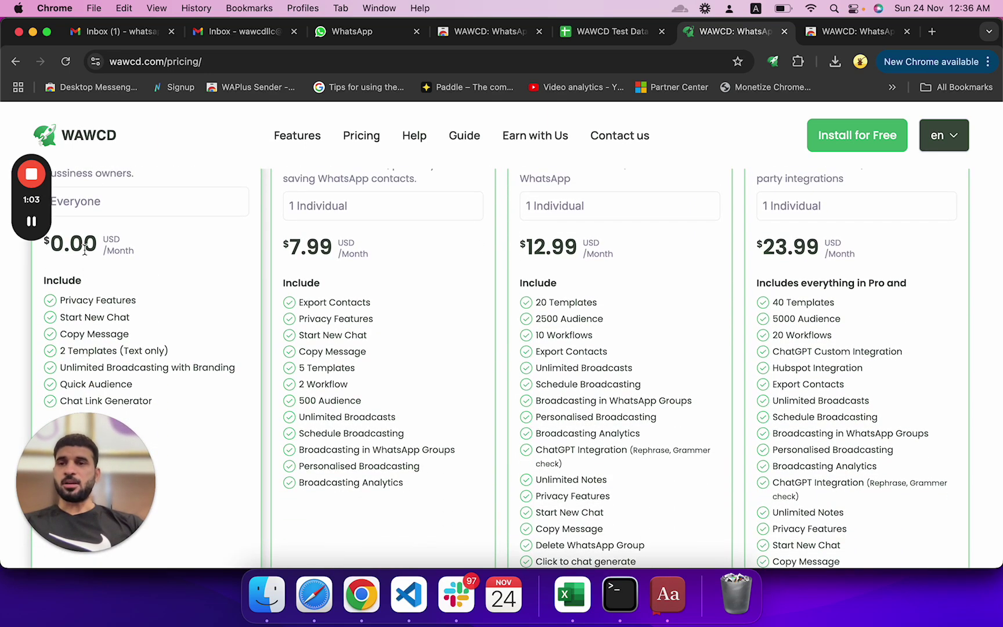
- Review the features included in the Free plan, from the privacy features to the chat link generator
scroll(136, 226, "down", 4)
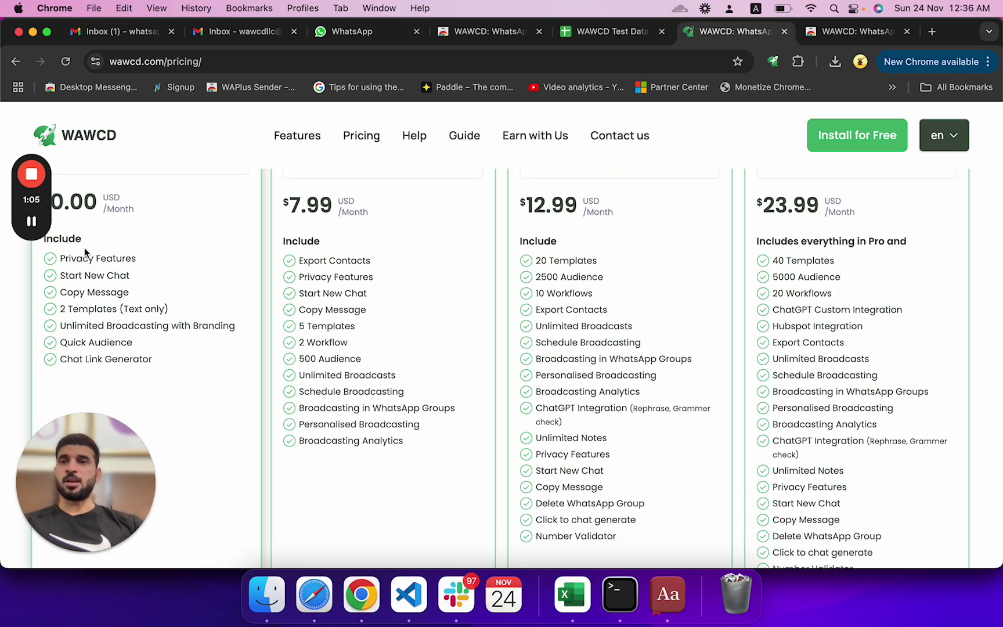
left_click_drag(64, 256, 151, 315)
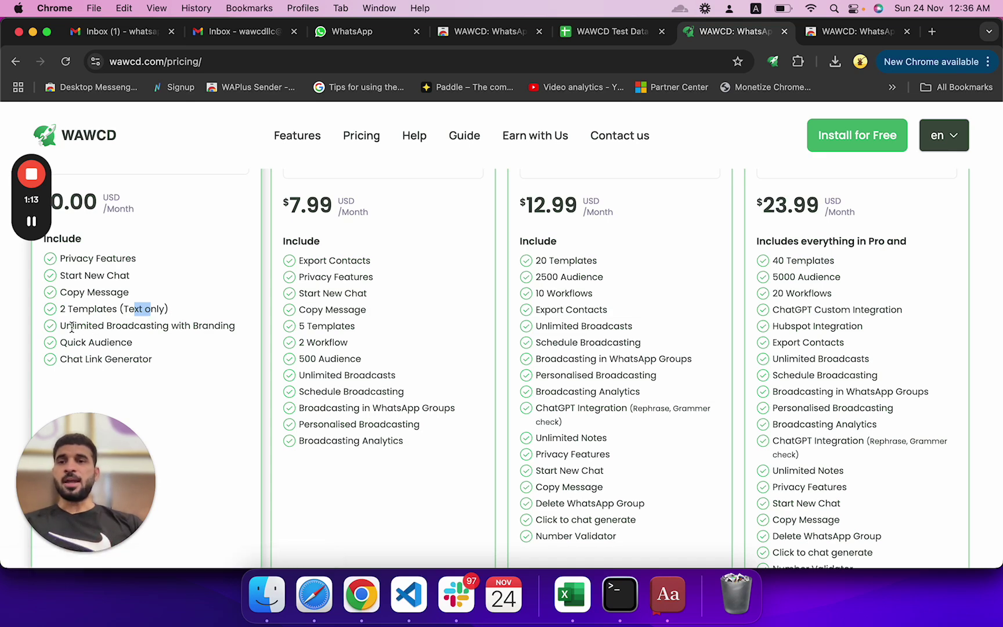
double_click(66, 327)
left_click(144, 328)
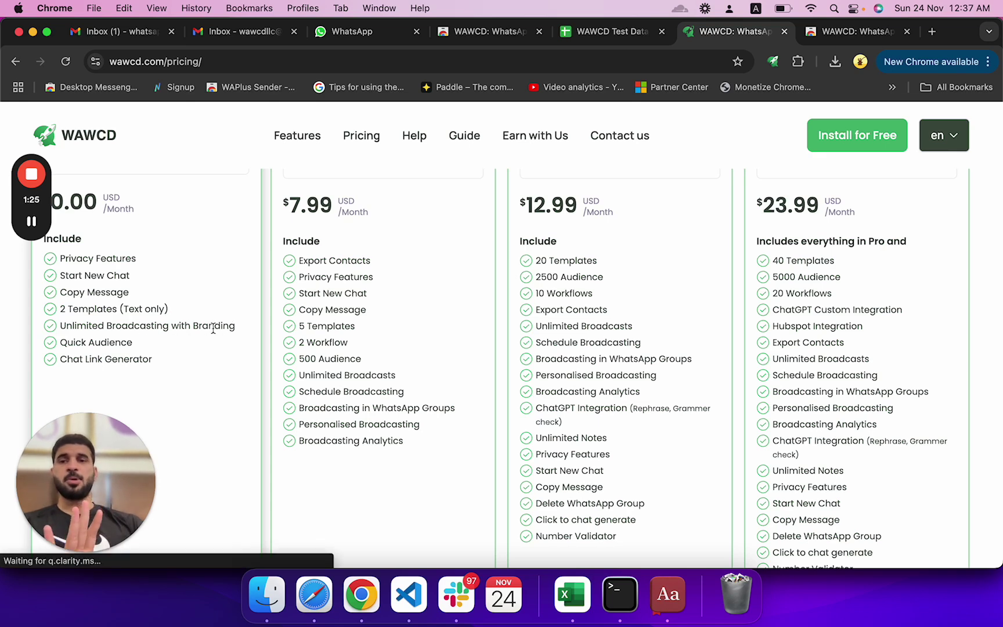
left_click_drag(123, 310, 157, 311)
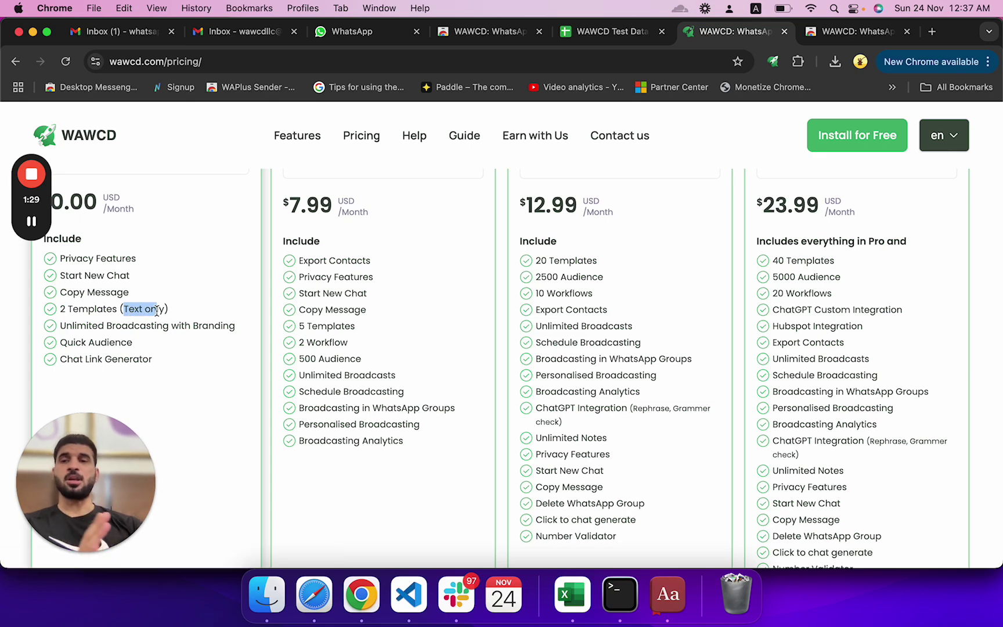
left_click_drag(72, 344, 128, 357)
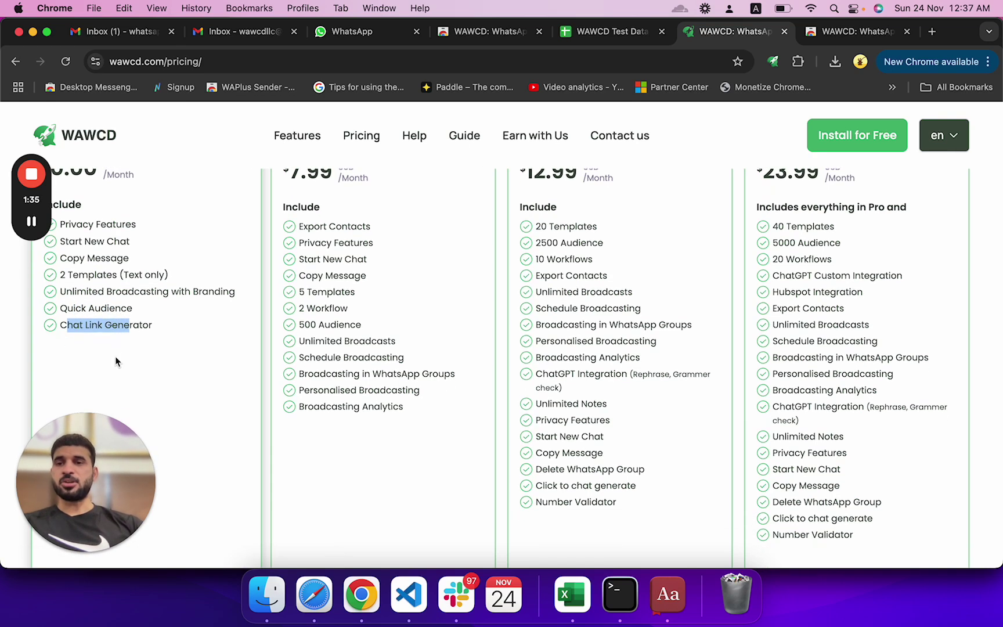
- Review the features included in the Basic plan and compare them with the Pro plan
scroll(403, 285, "up", 1)
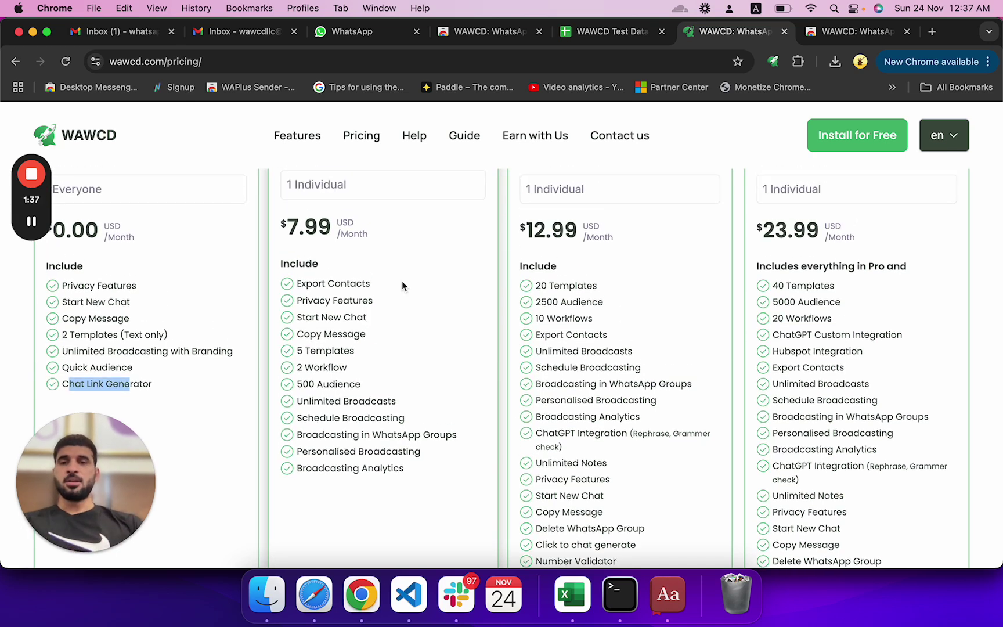
left_click_drag(297, 280, 367, 451)
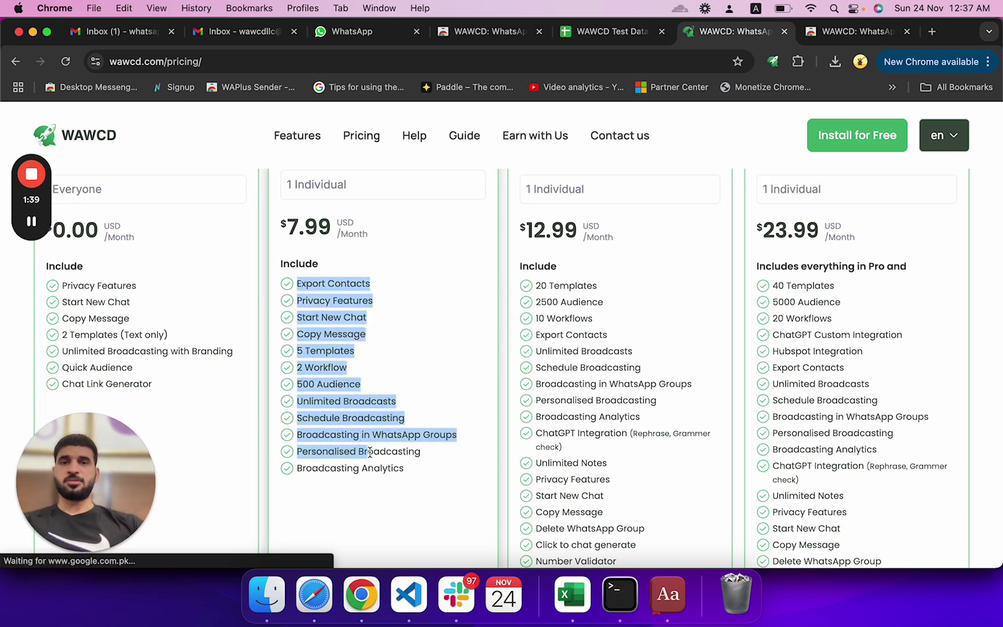
scroll(562, 235, "up", 3)
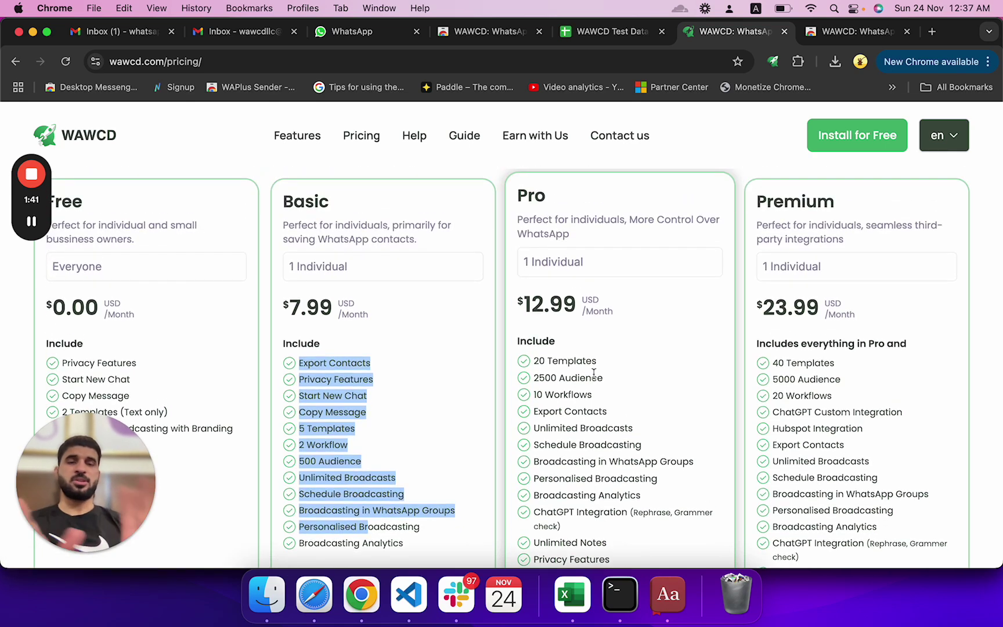
left_click(689, 374)
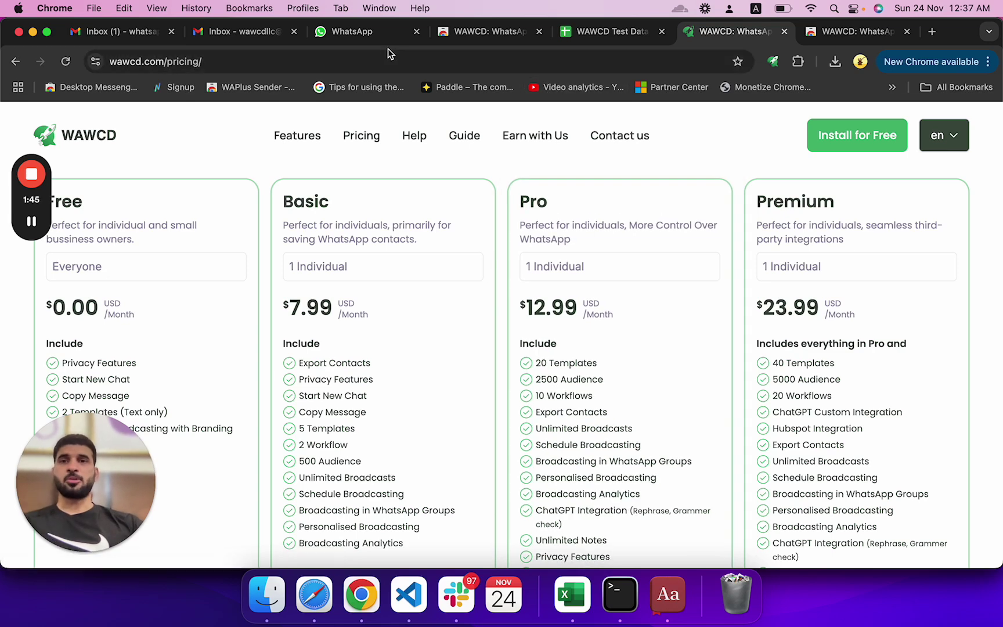
- Return to WhatsApp Web, open WAWCD's message templates and add a new template
left_click(366, 35)
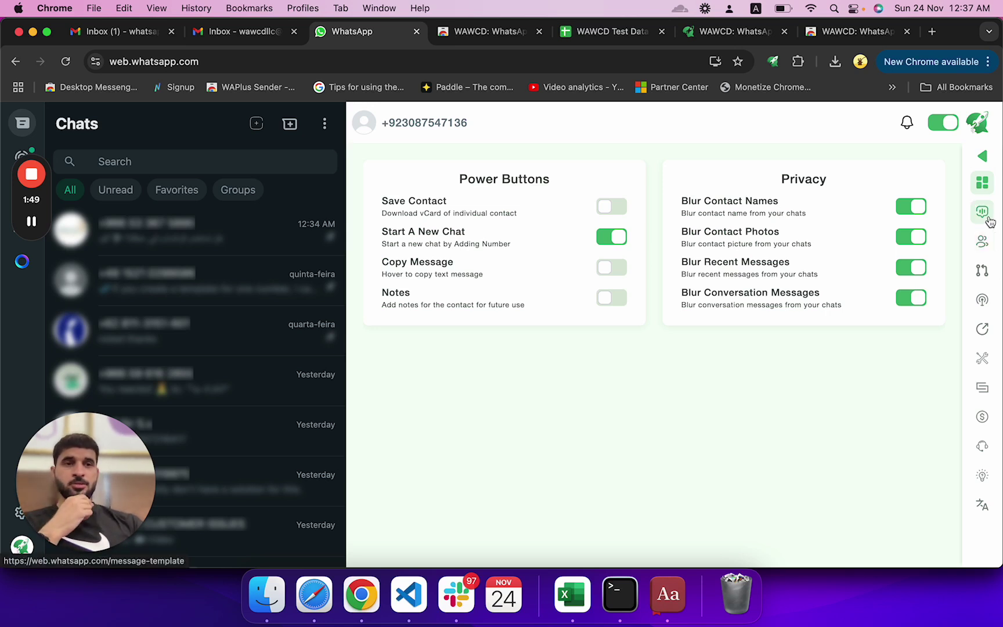
left_click(982, 155)
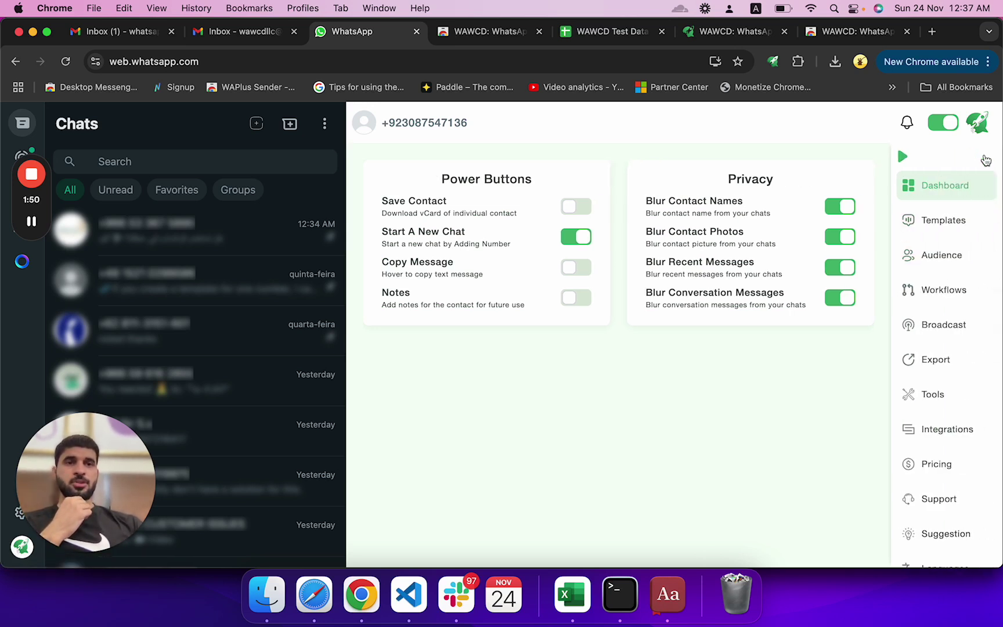
left_click(959, 229)
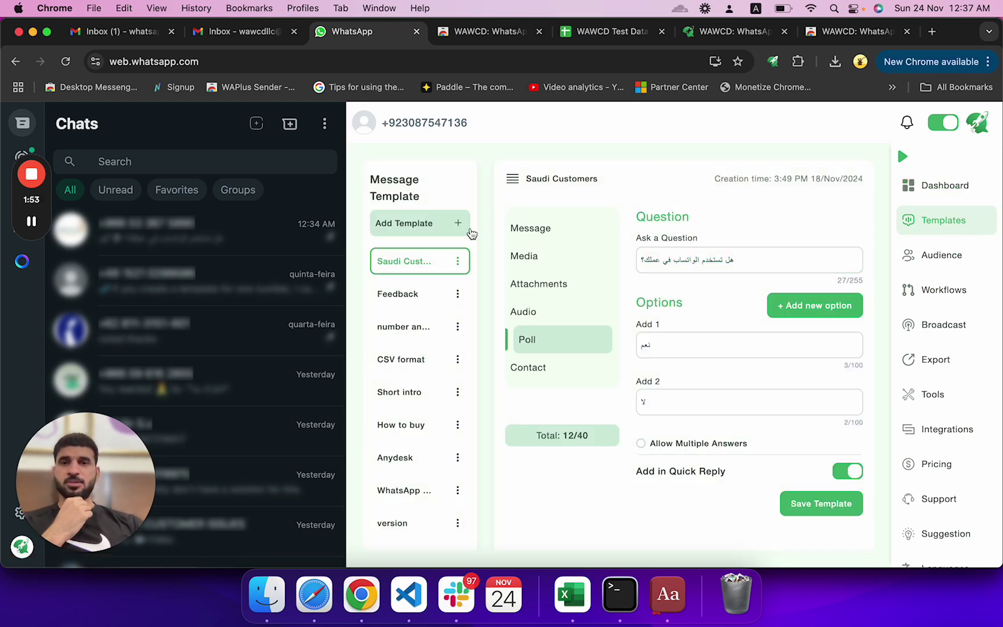
left_click(443, 231)
- Rename the newly added message template as First Message 1
left_click(418, 260)
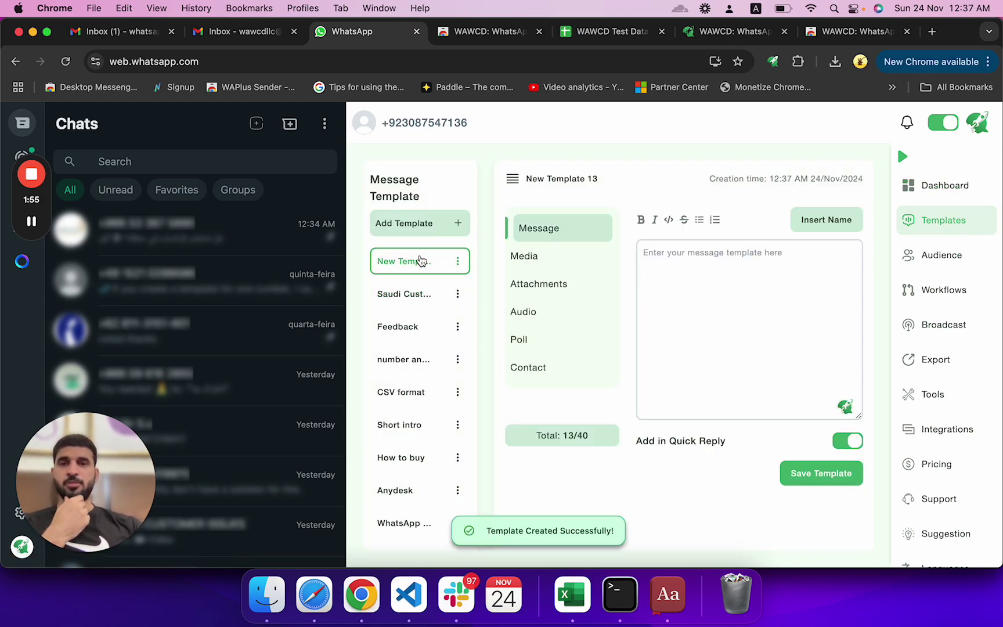
left_click(457, 261)
left_click(450, 291)
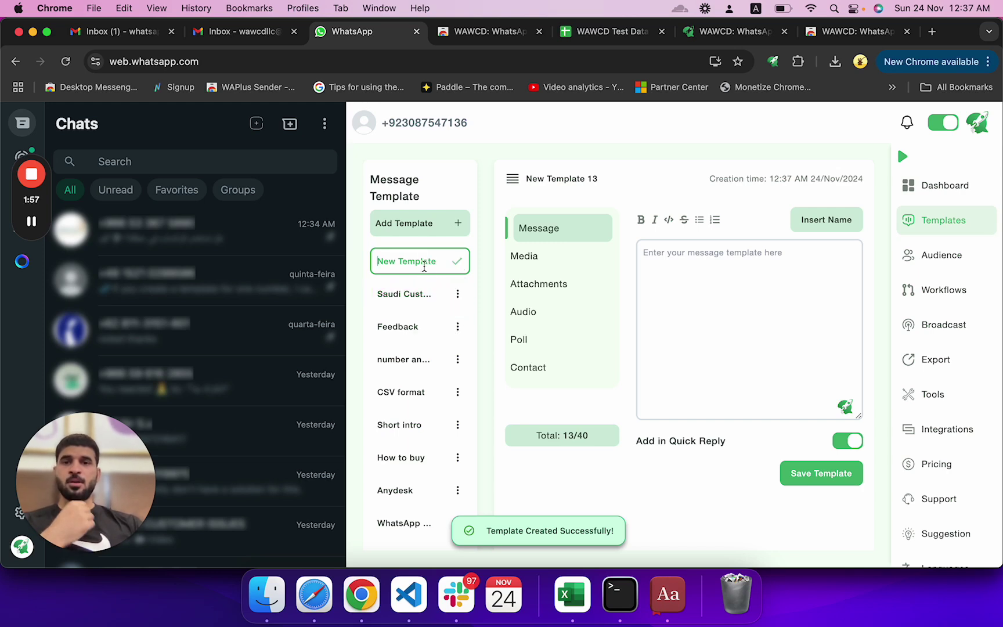
key("super+a")
key("BackSpace")
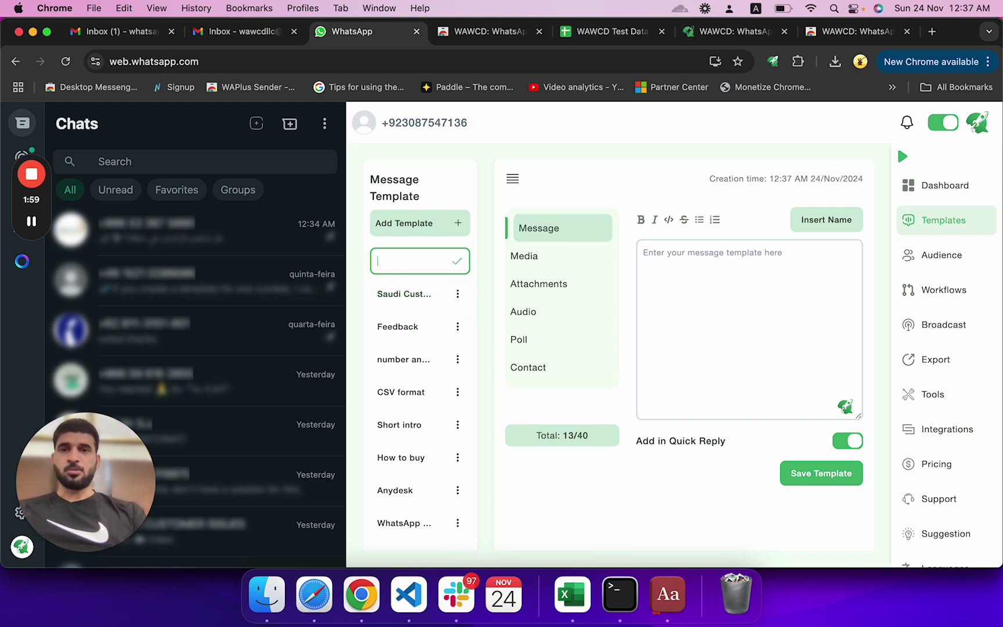
type("First M")
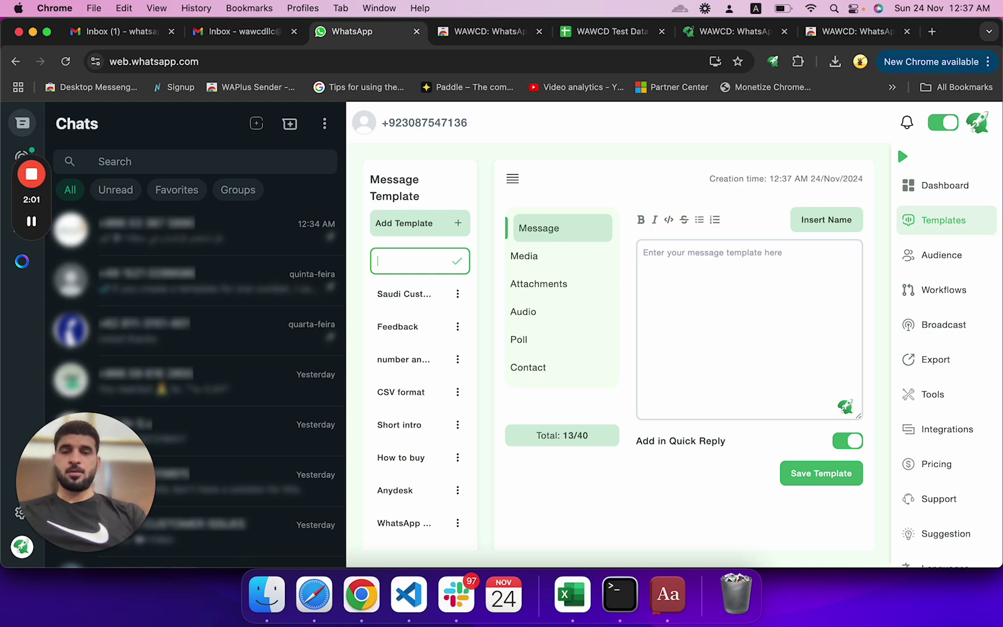
type("essage")
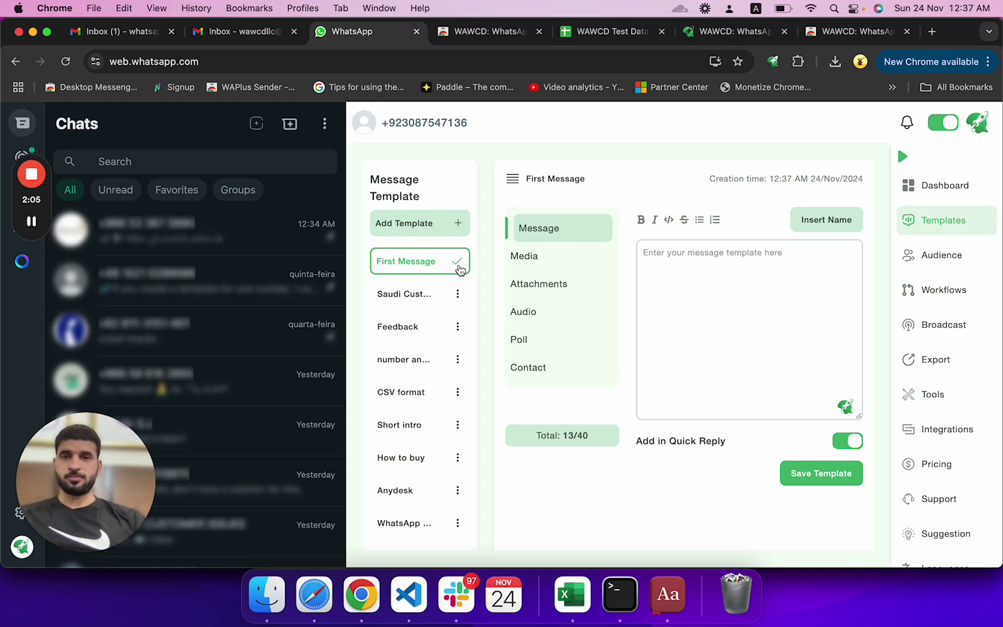
type(" 1")
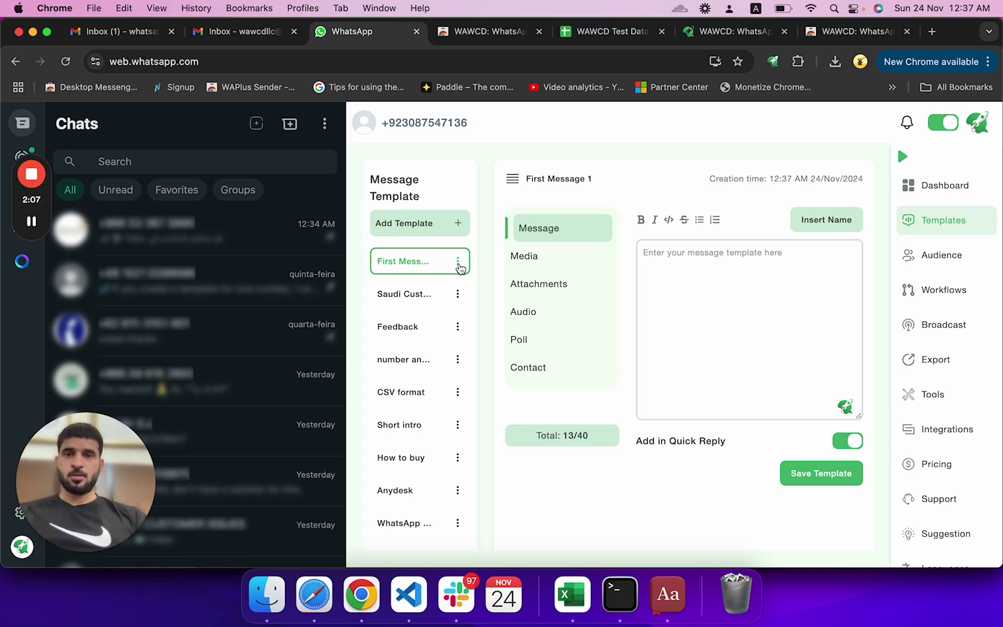
left_click(456, 261)
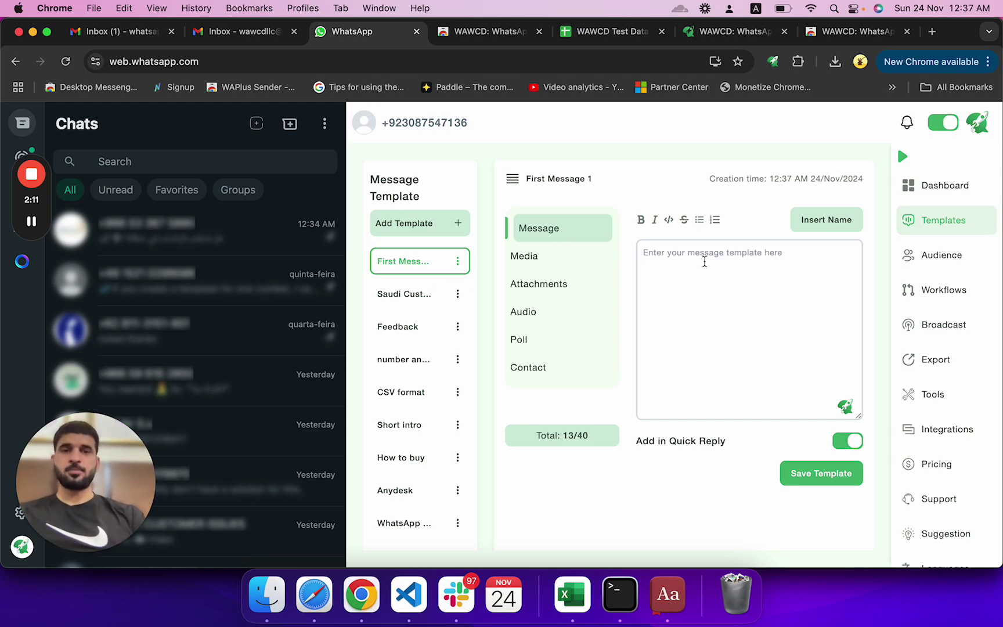
- Write the template message "Hi {firstName}, Do you use WhatsApp for your Bussines", inserting the first name as a variable
type("Hi")
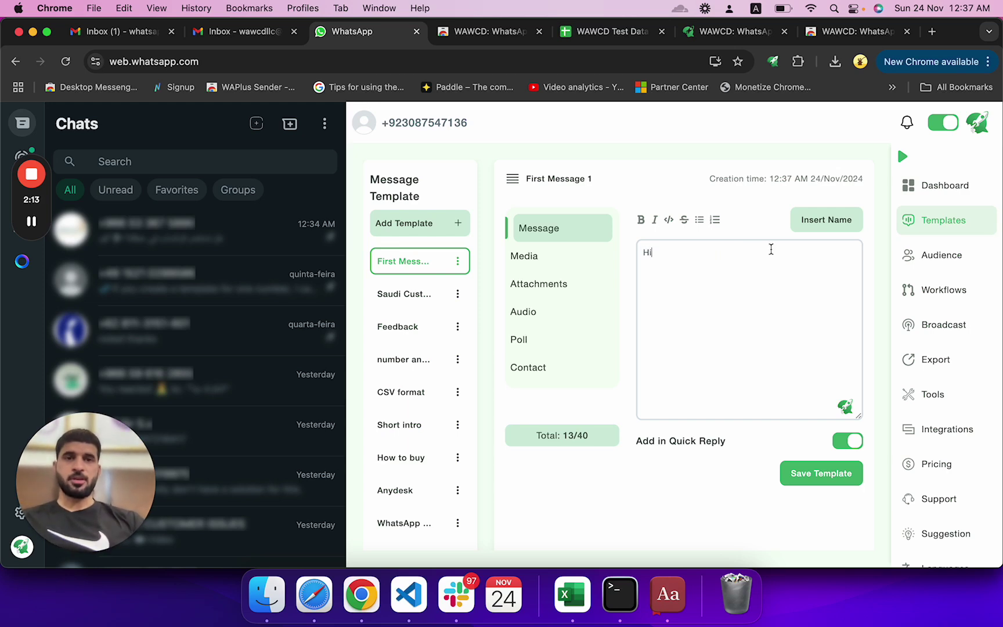
left_click(815, 224)
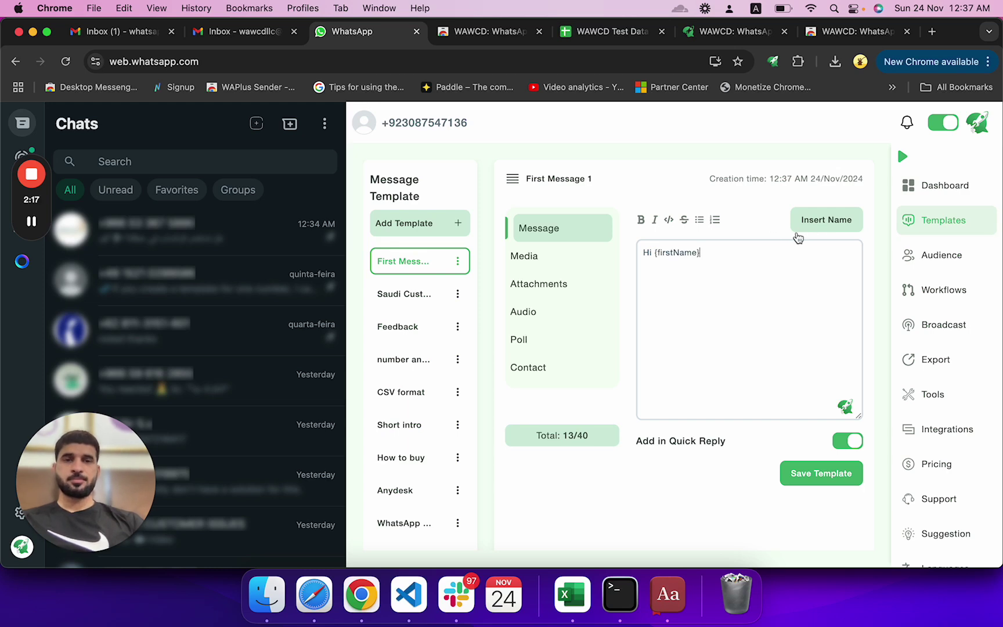
type(", ")
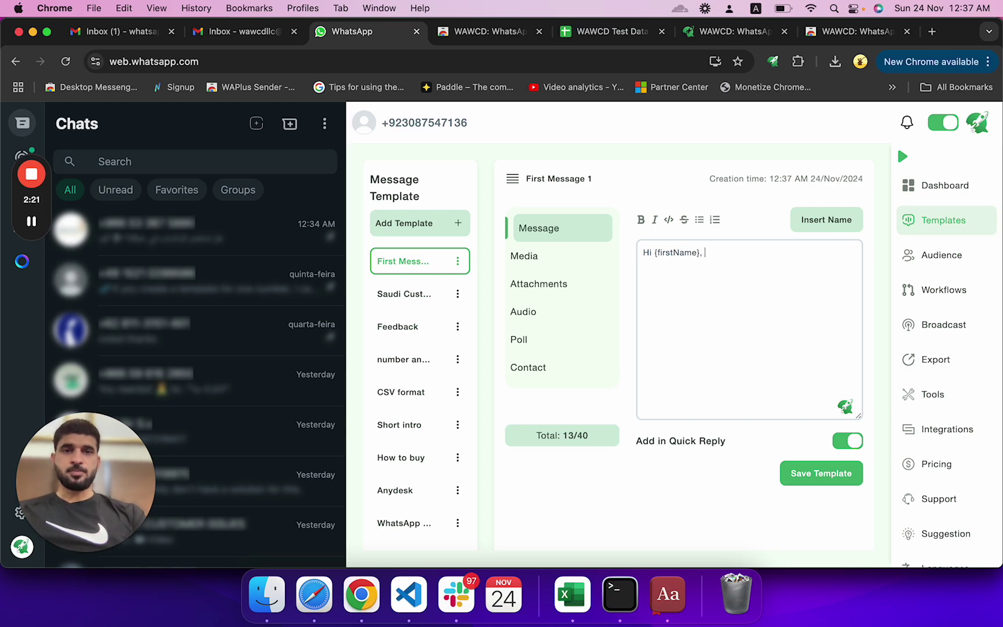
type("Do you use")
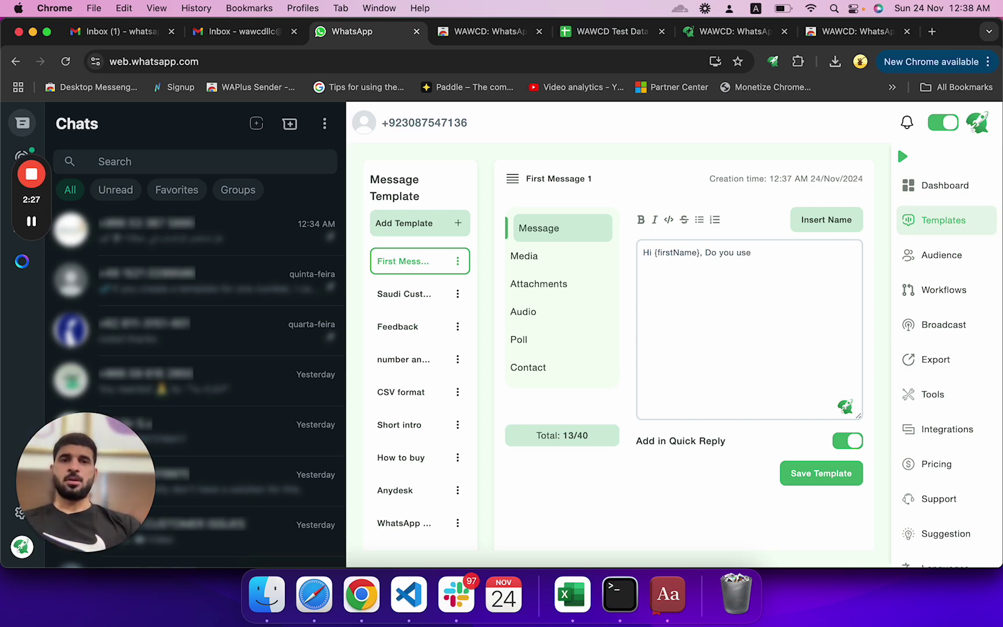
type("What")
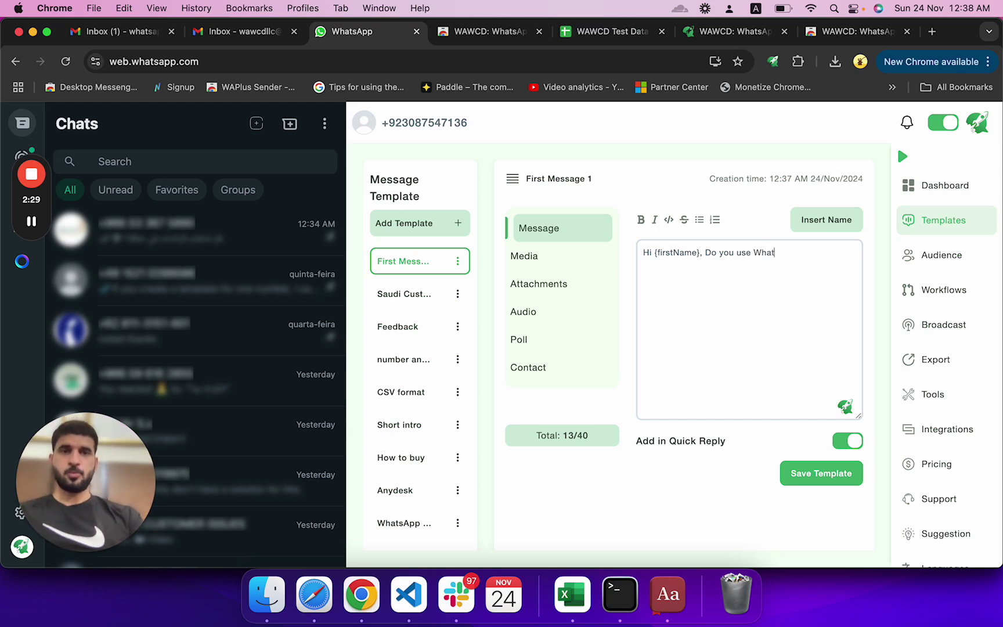
type("sApp for your B")
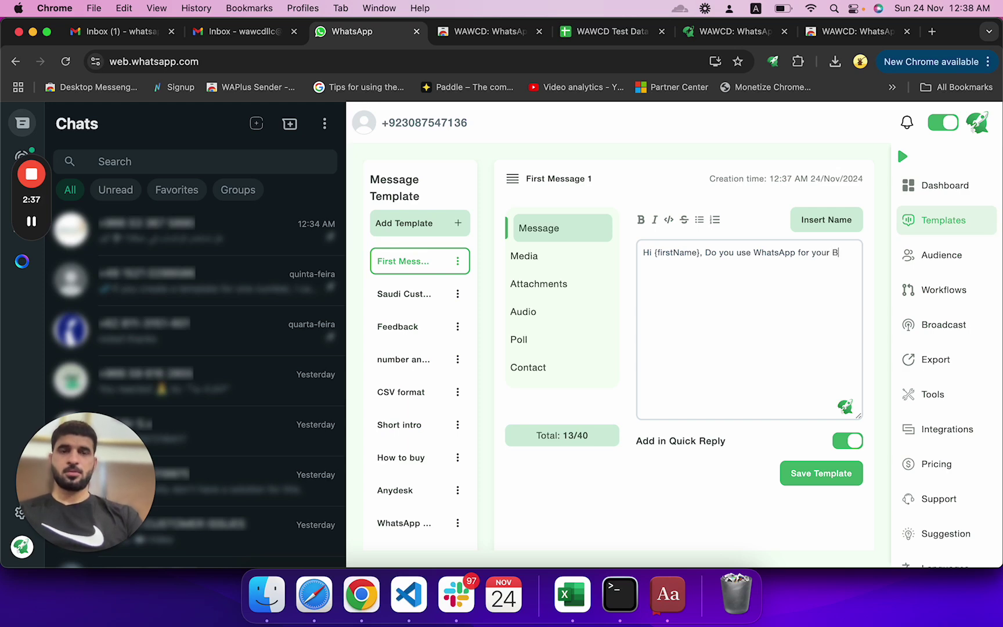
type("iness")
key("shift+slash")
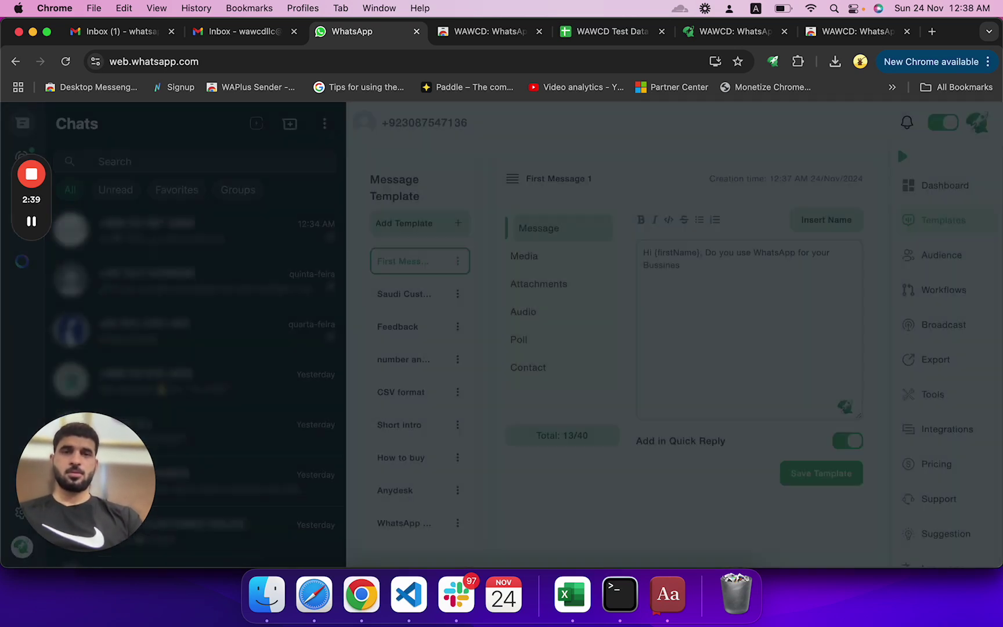
left_click(758, 502)
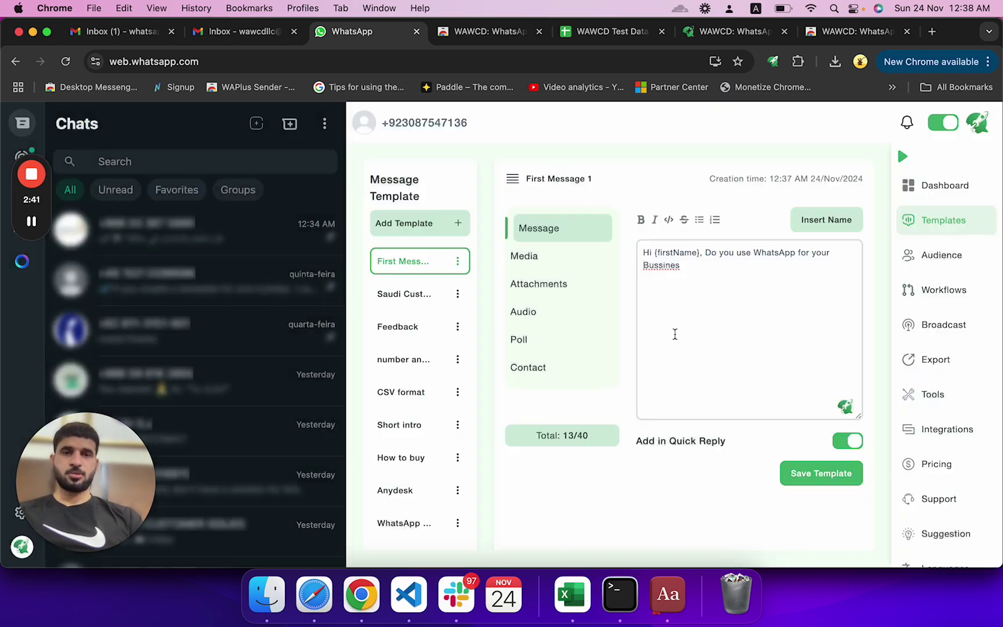
key("shift+slash")
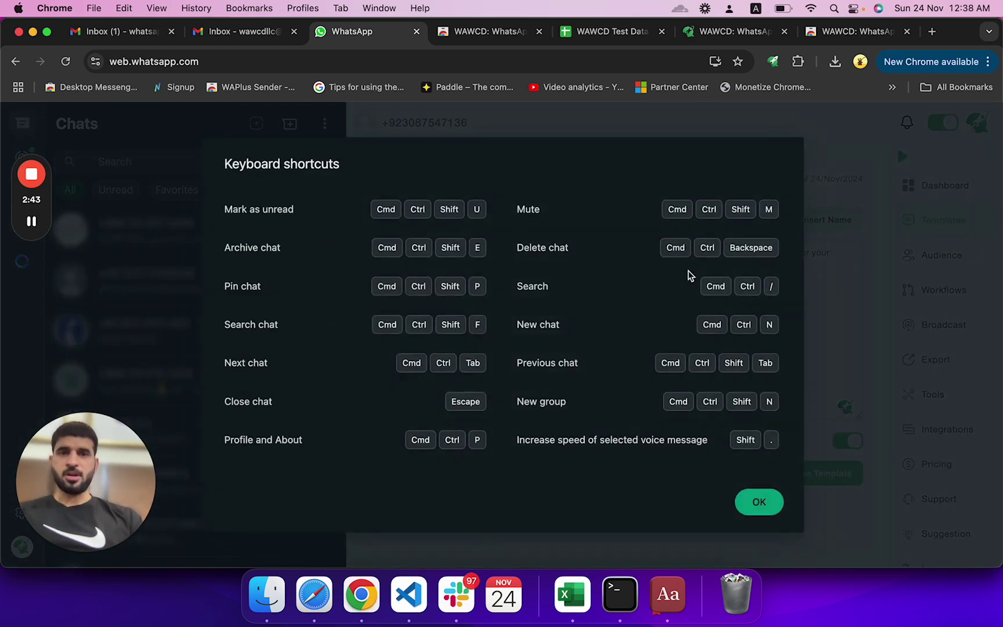
left_click(754, 503)
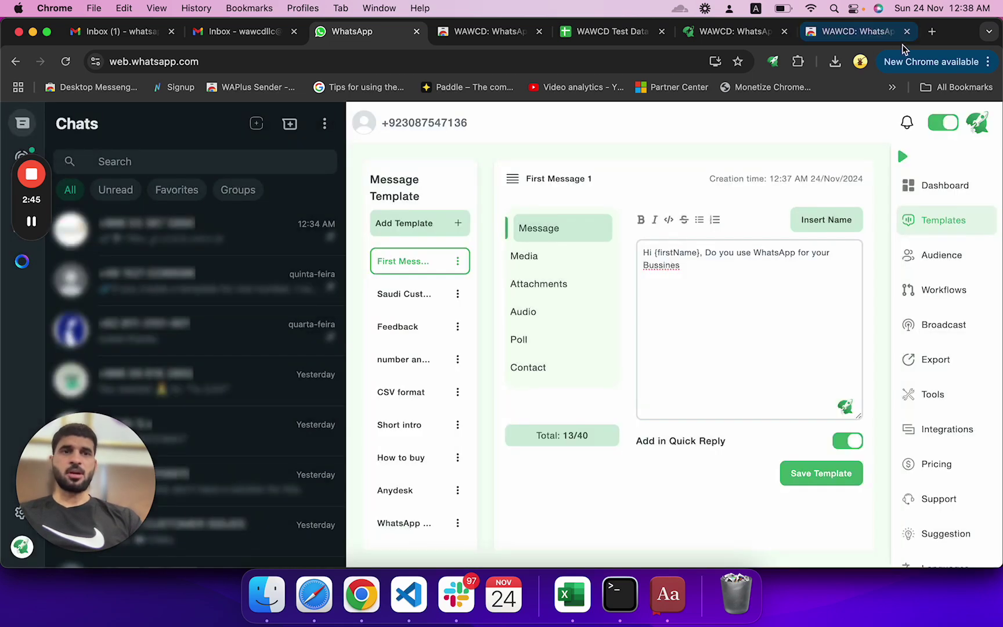
left_click(931, 32)
type("?")
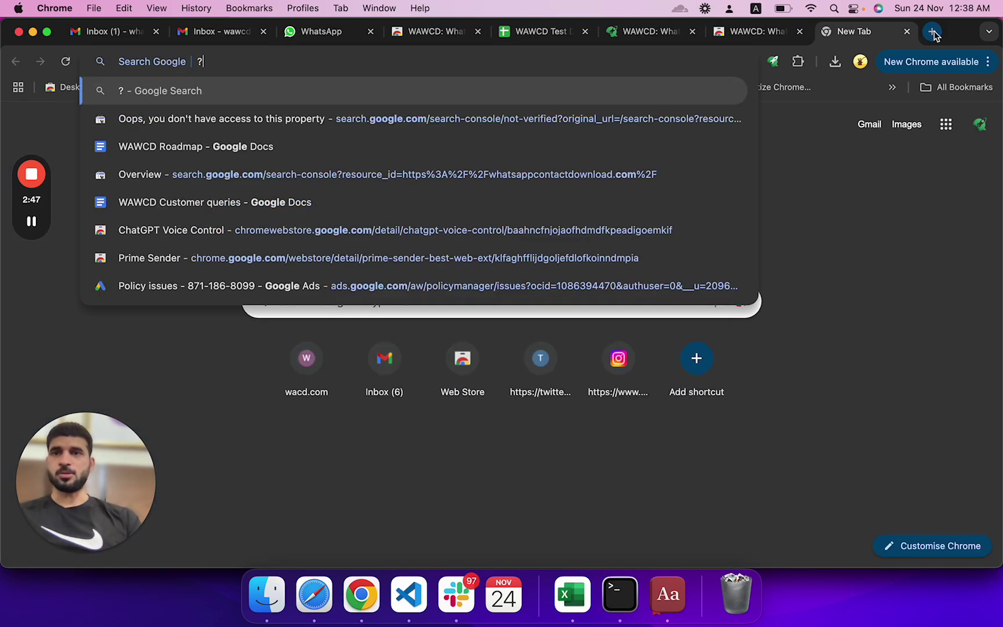
key("super+a")
key("BackSpace")
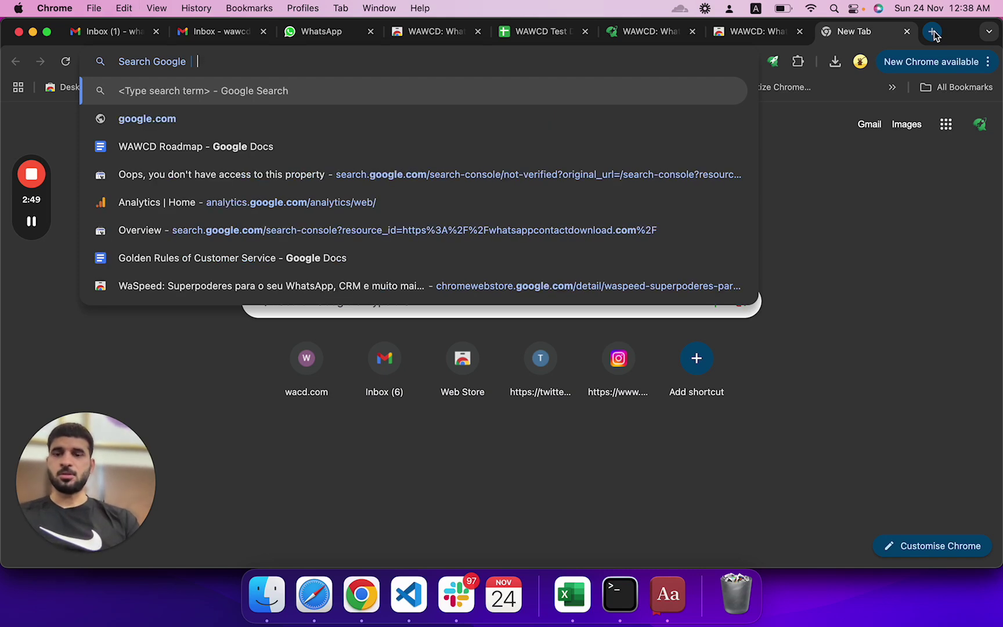
key("super+w")
- Add a question mark at the end of the template message
right_click(669, 266)
key("Escape")
left_click(700, 269)
type("?")
- Rephrase the template message with the WAWCD AI Assistant and use the rephrased text
left_click(845, 409)
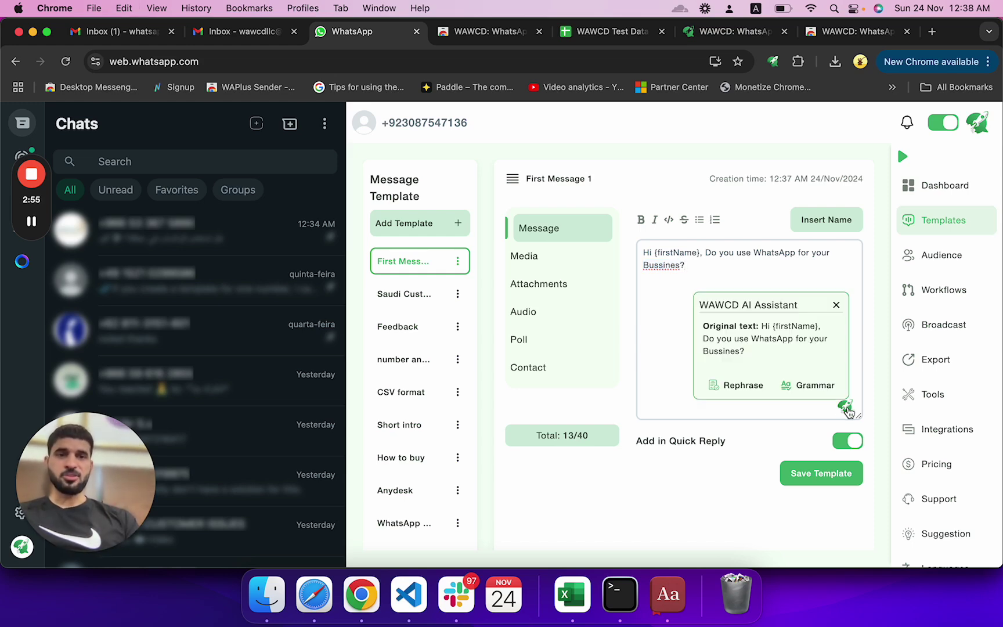
left_click(736, 386)
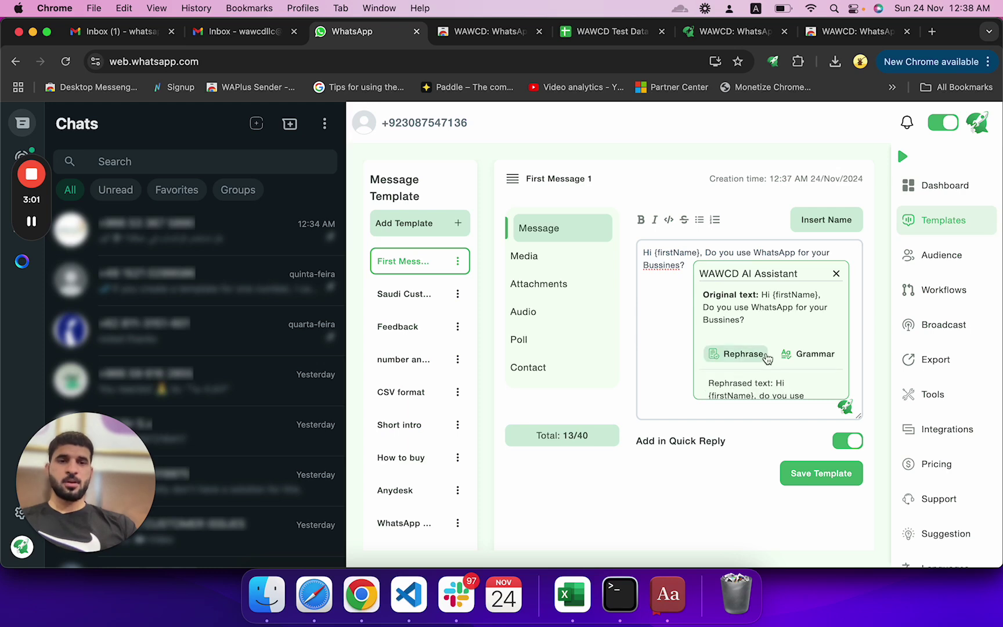
scroll(753, 351, "down", 2)
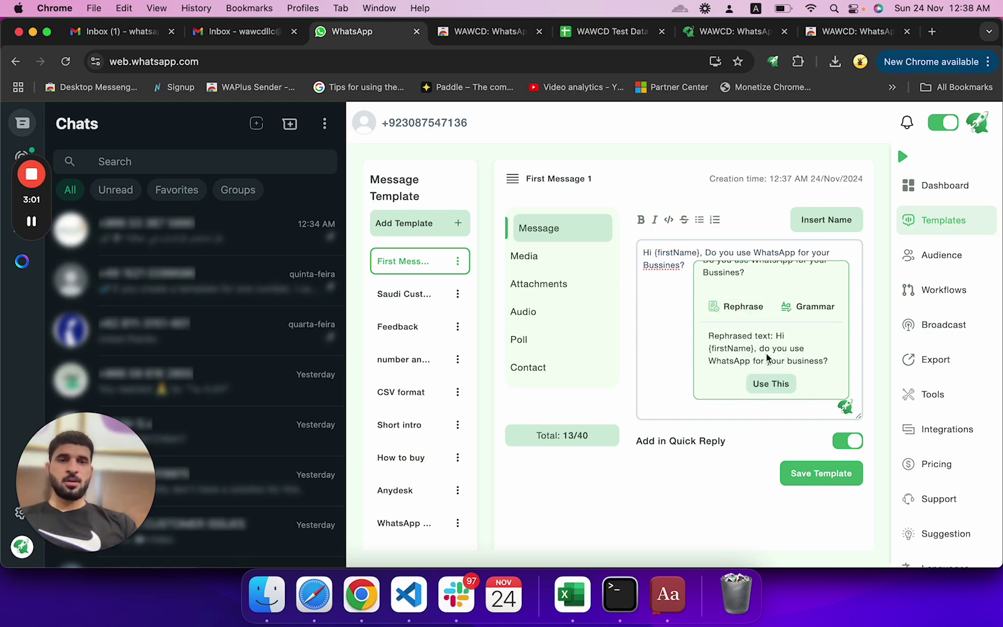
left_click(771, 384)
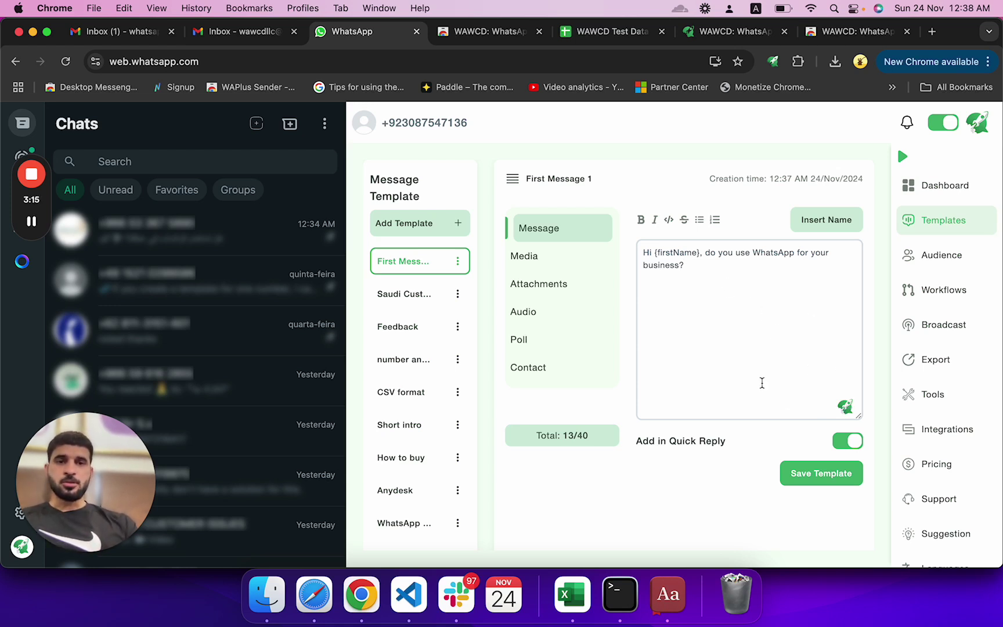
- Format the word WhatsApp in the message as bold and italic and save the template
double_click(776, 255)
left_click(642, 221)
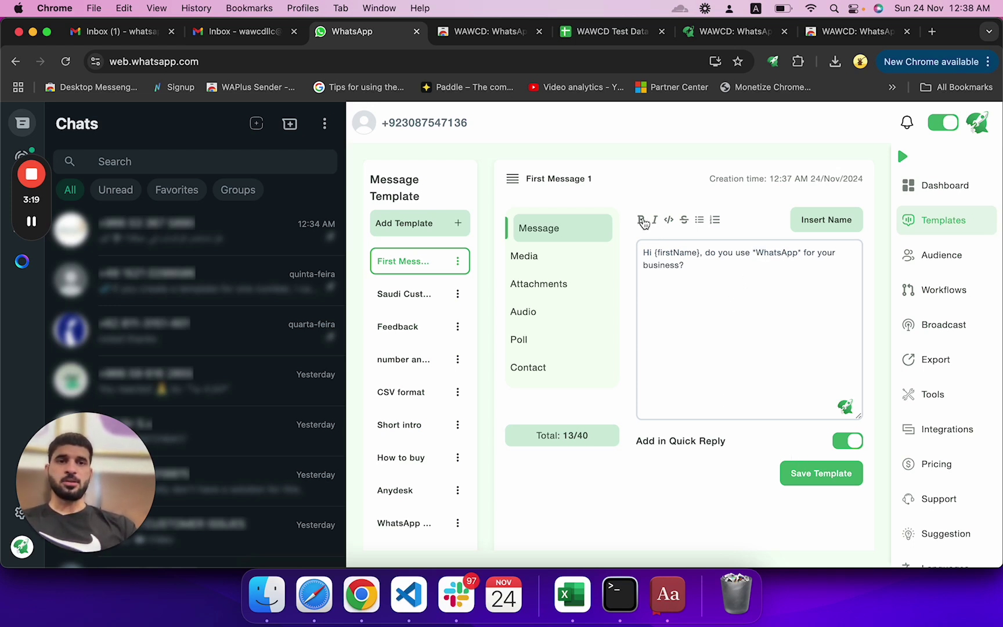
double_click(783, 254)
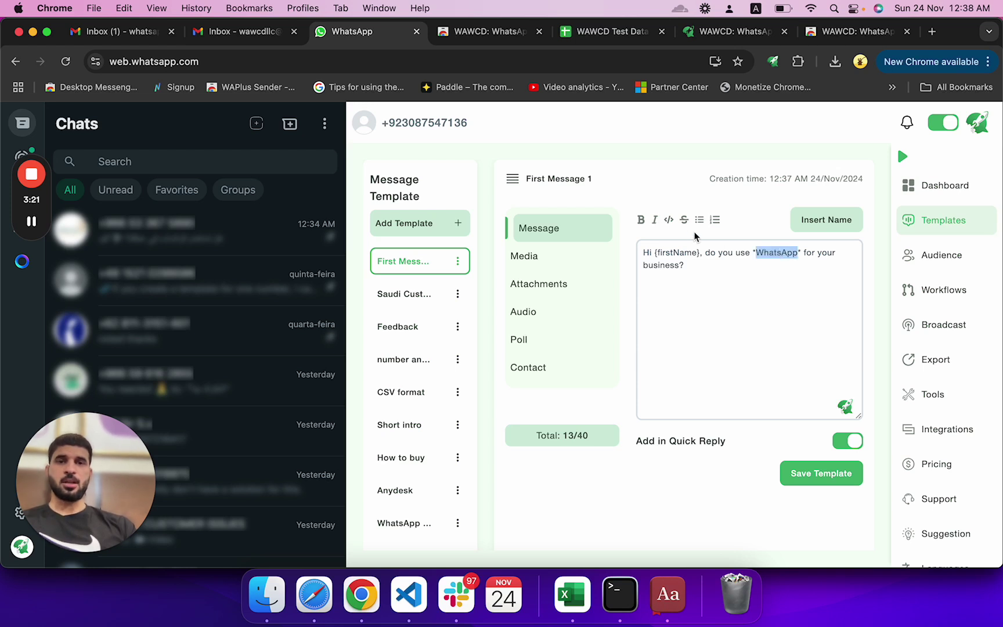
left_click(655, 219)
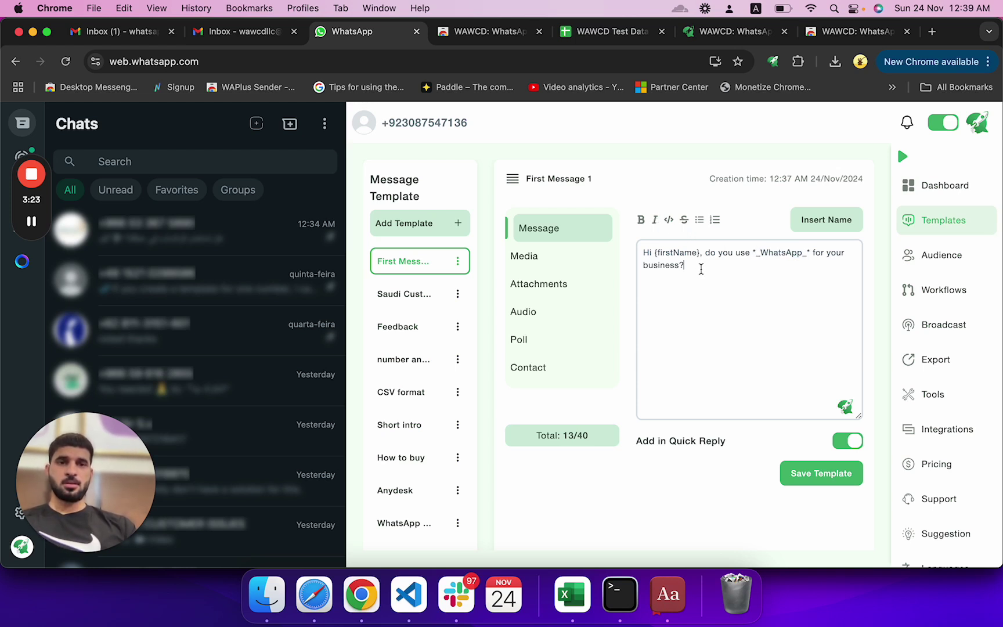
left_click(825, 474)
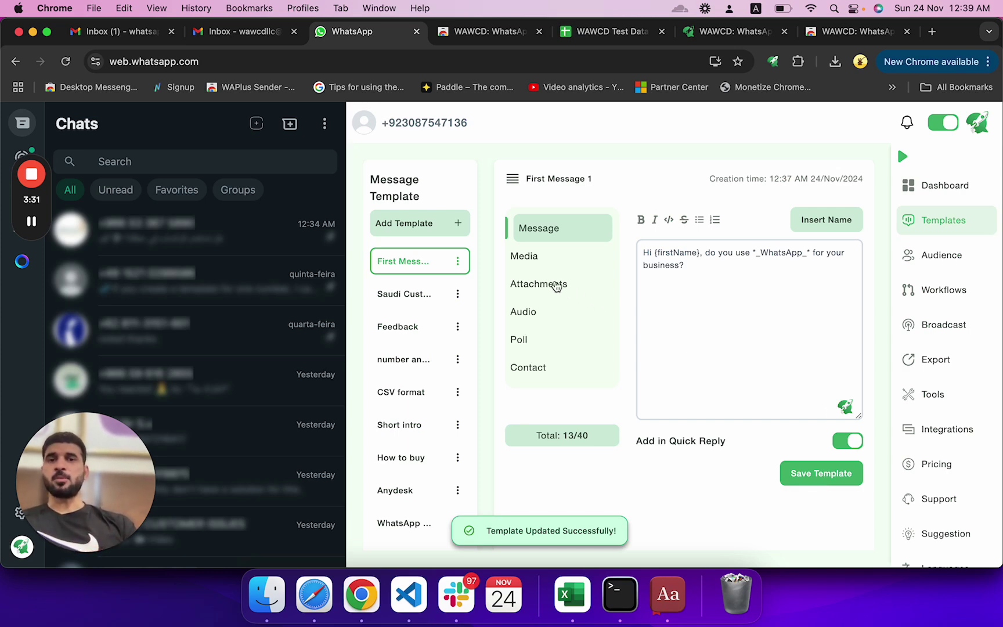
- Examine the template's Media, Attachments, Audio and Poll types, including the poll's question and option fields
left_click(540, 256)
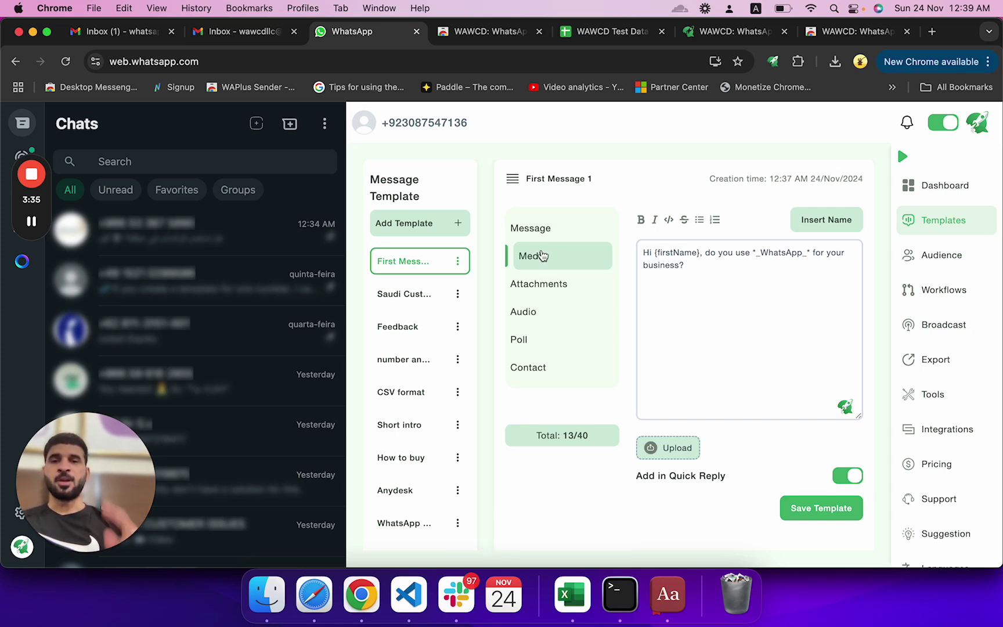
left_click(541, 291)
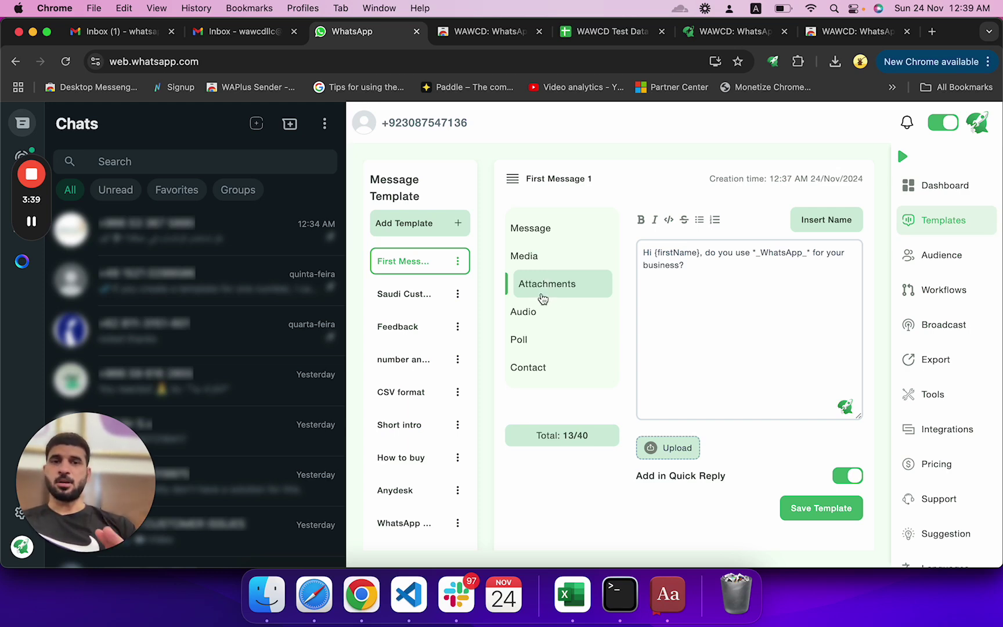
left_click(539, 314)
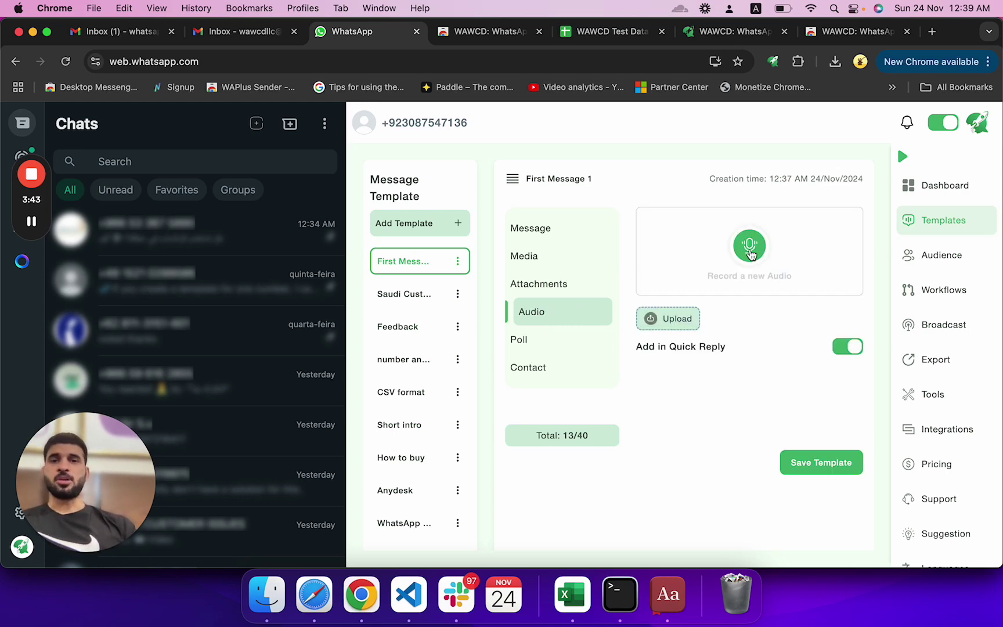
left_click(543, 341)
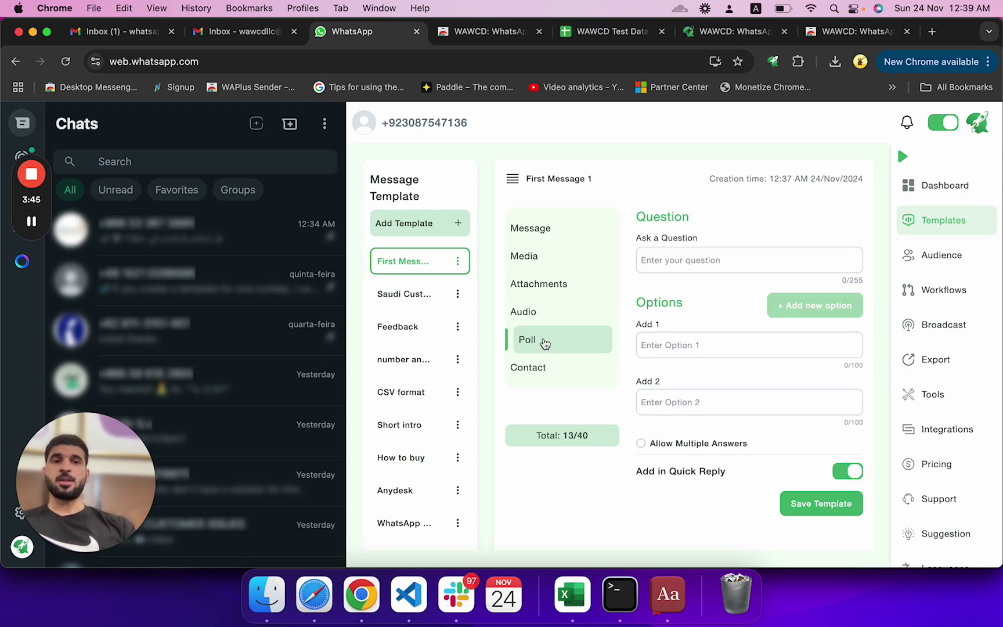
left_click(672, 265)
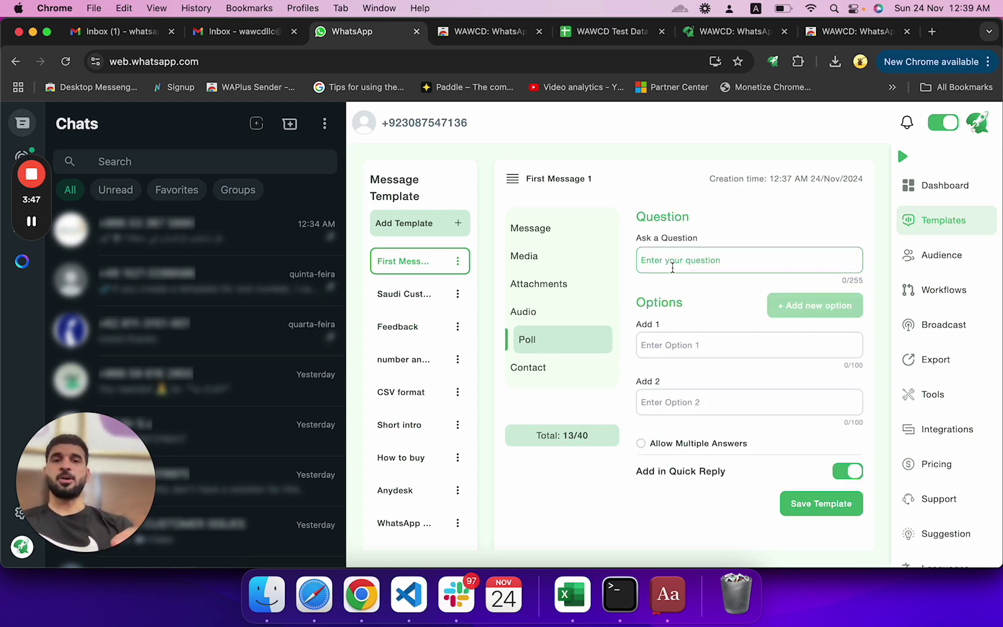
left_click(558, 235)
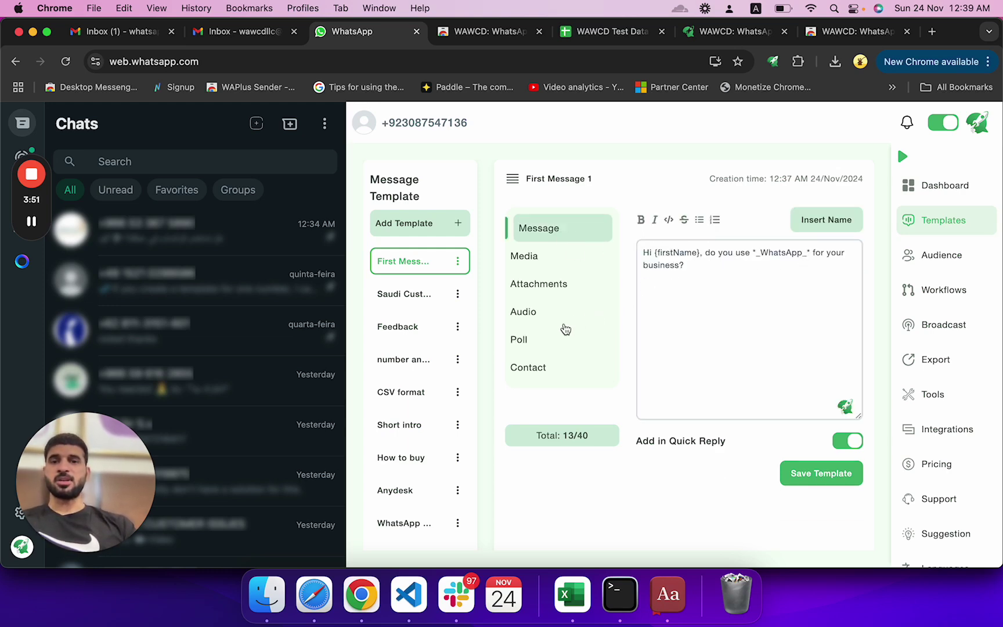
left_click(551, 342)
left_click(719, 264)
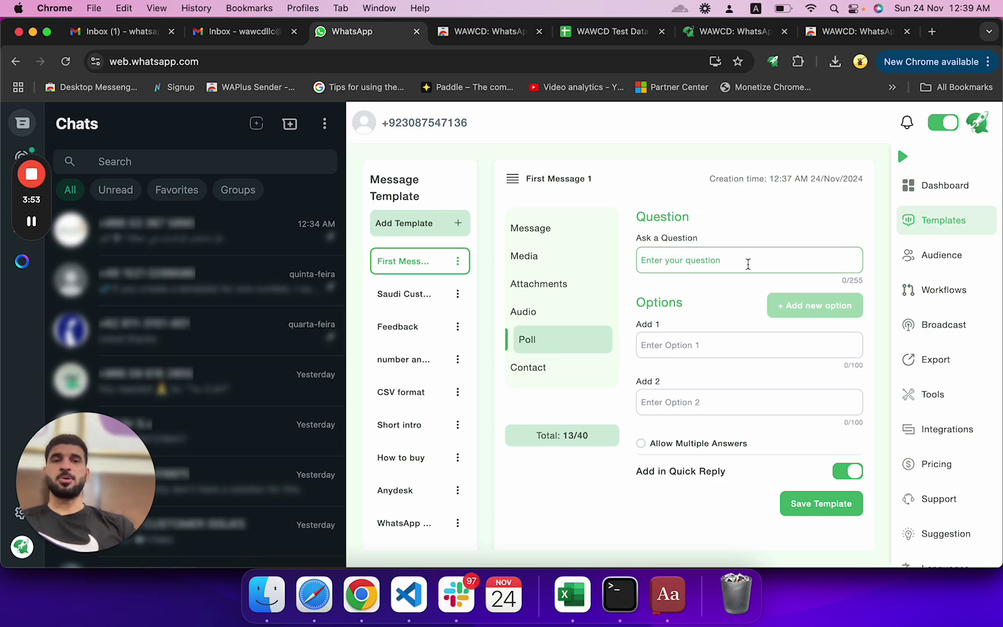
left_click(697, 347)
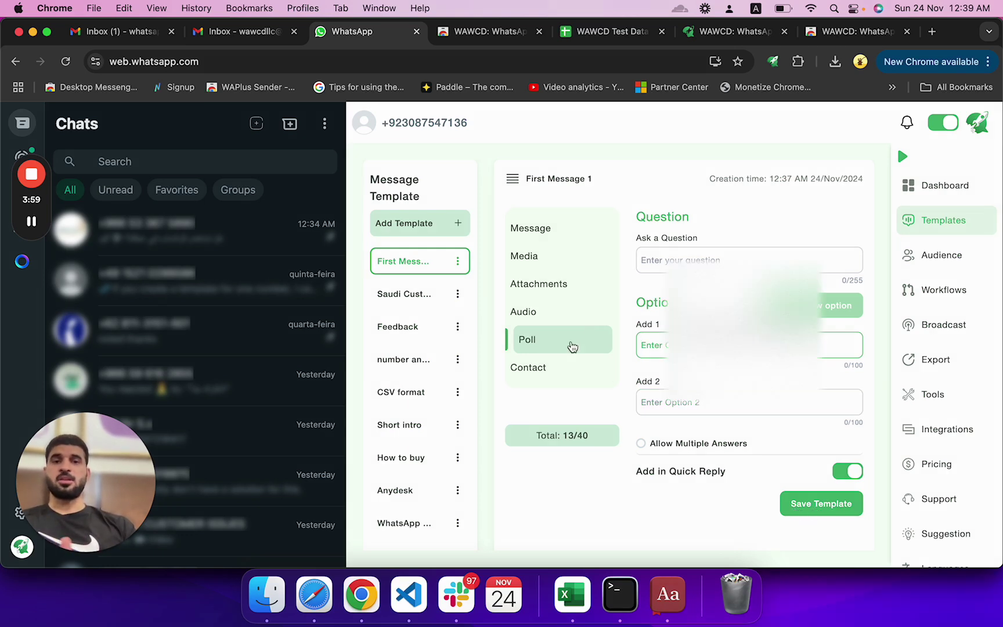
- Switch the template to the Contact type and select the second contact in the list
left_click(542, 371)
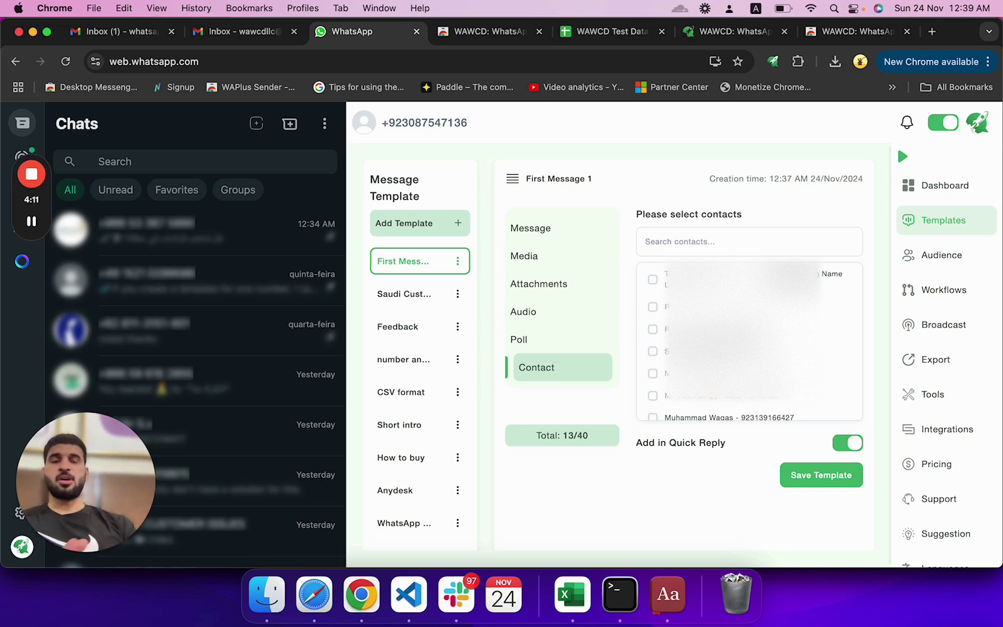
left_click(654, 308)
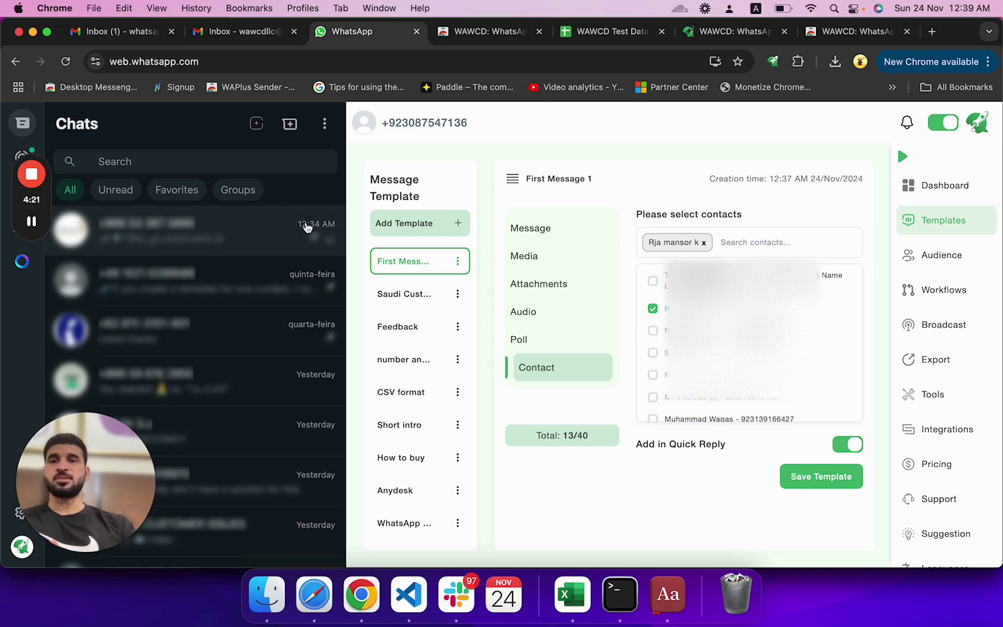
- Look at WhatsApp's own contact-sending dialog in the first chat, close it and return to the WAWCD templates
left_click(276, 242)
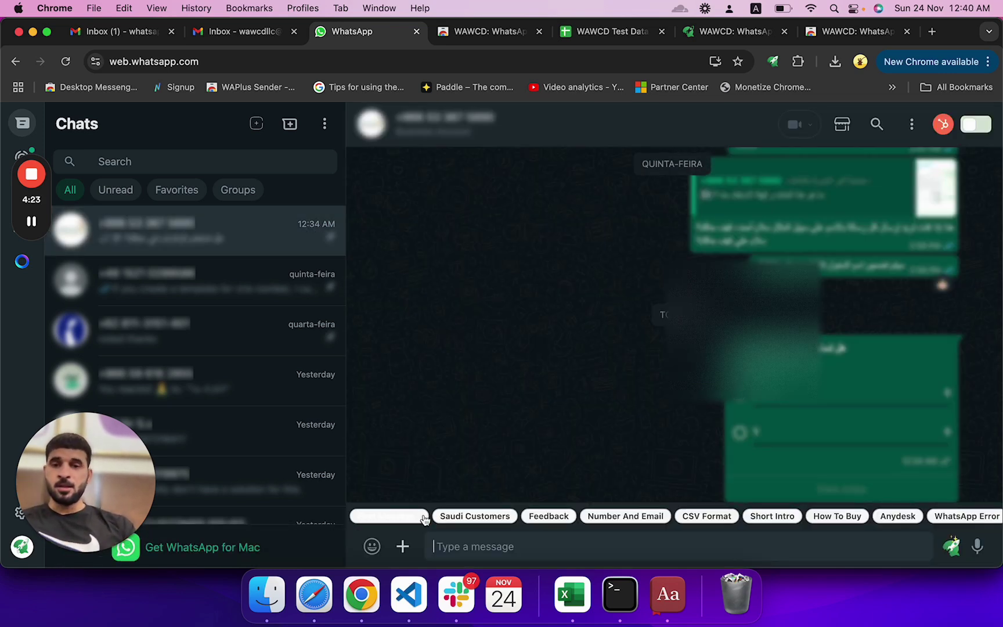
left_click(404, 546)
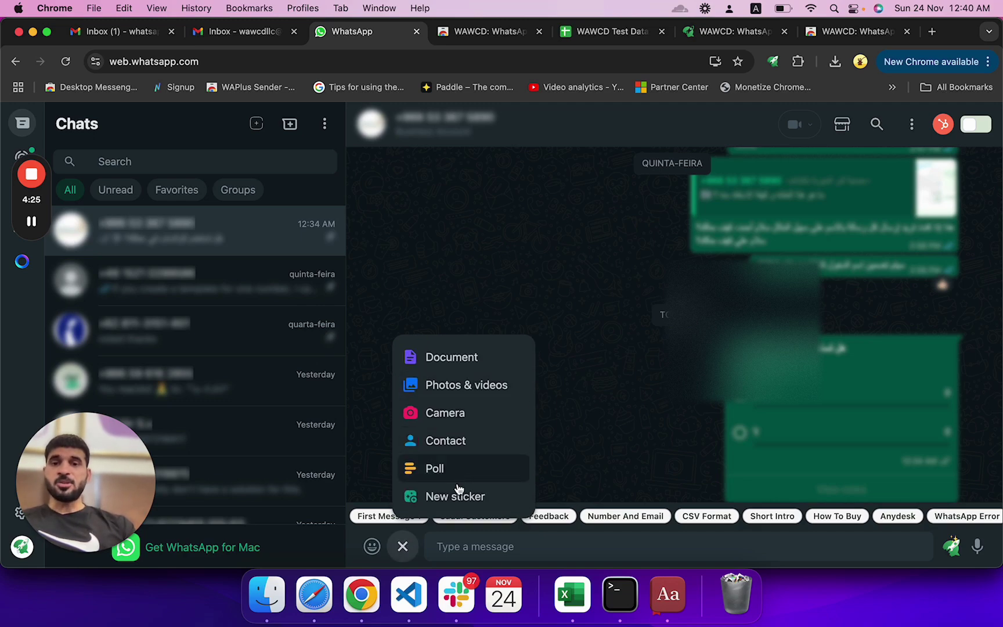
left_click(452, 447)
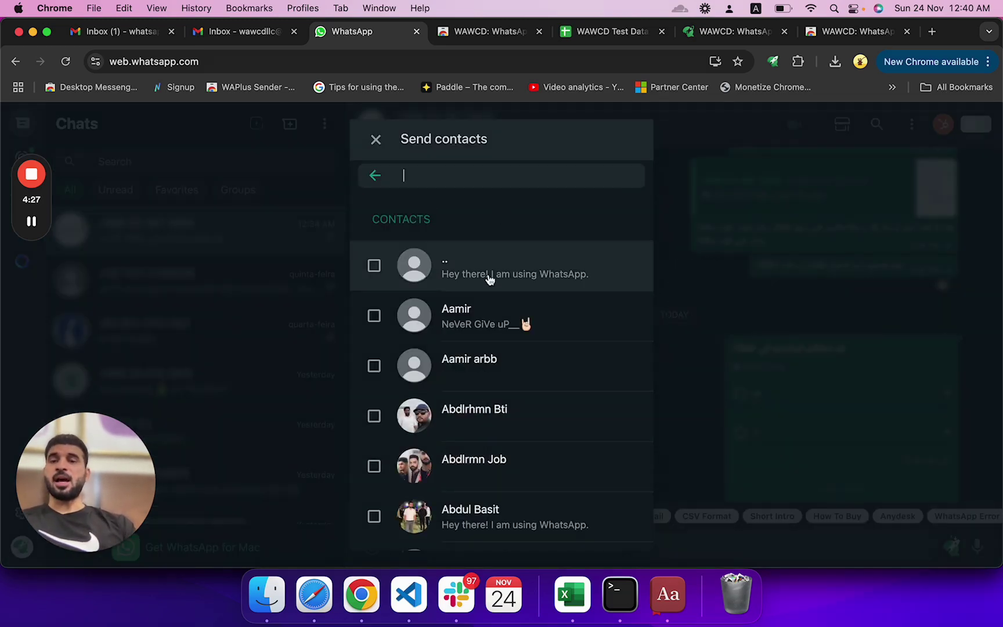
left_click(376, 139)
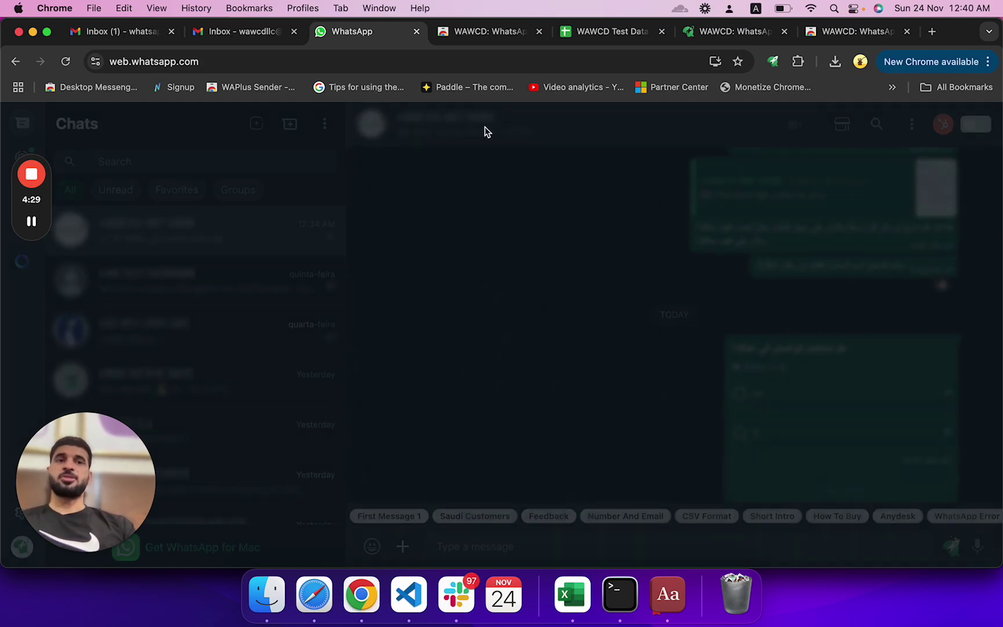
left_click(976, 125)
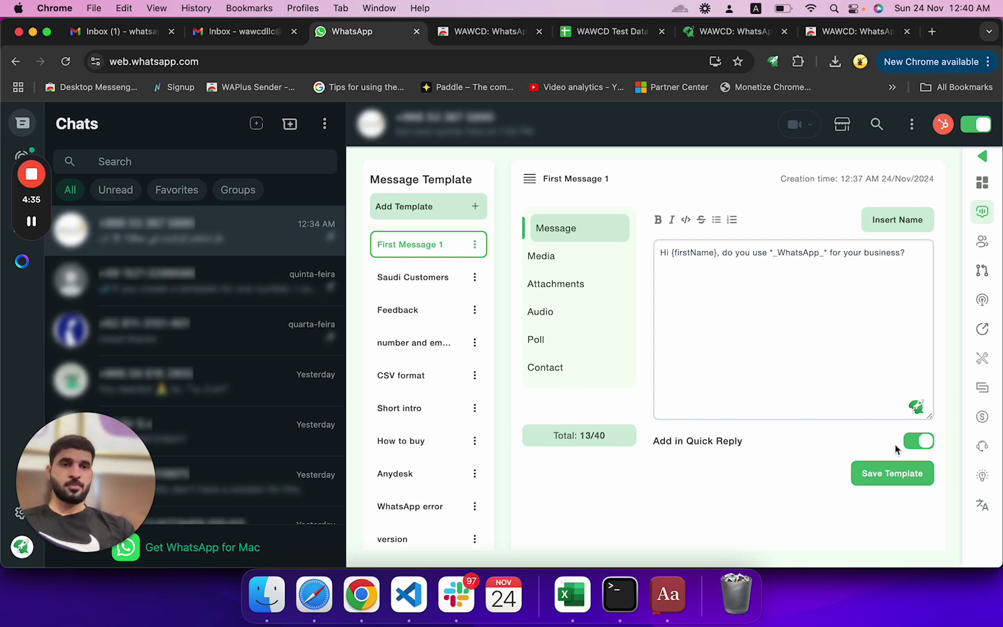
- Create a new audience in the Custom Audiences section and show its Chats source options
left_click(983, 242)
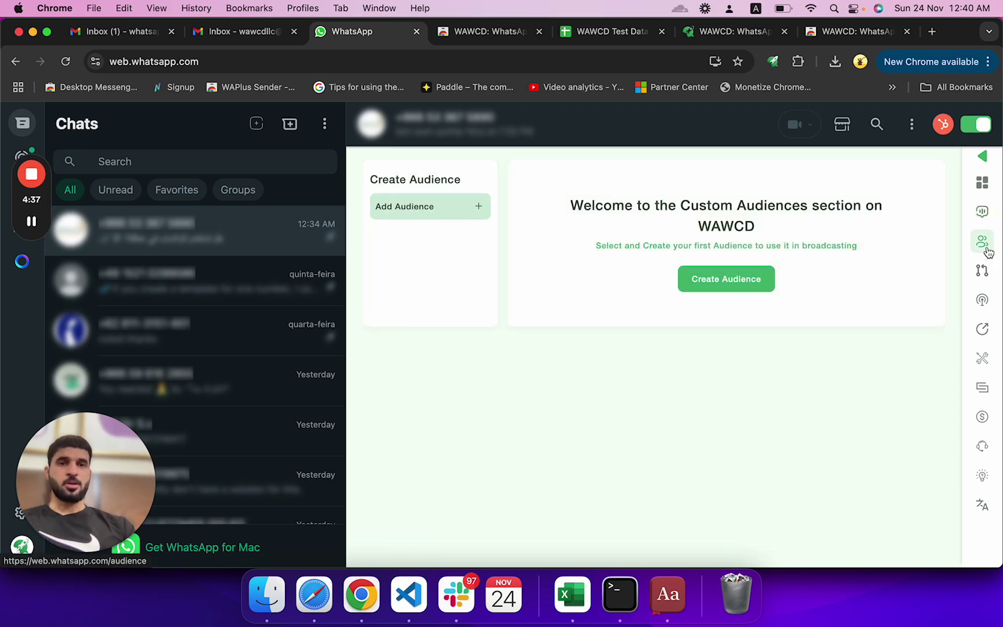
left_click(477, 208)
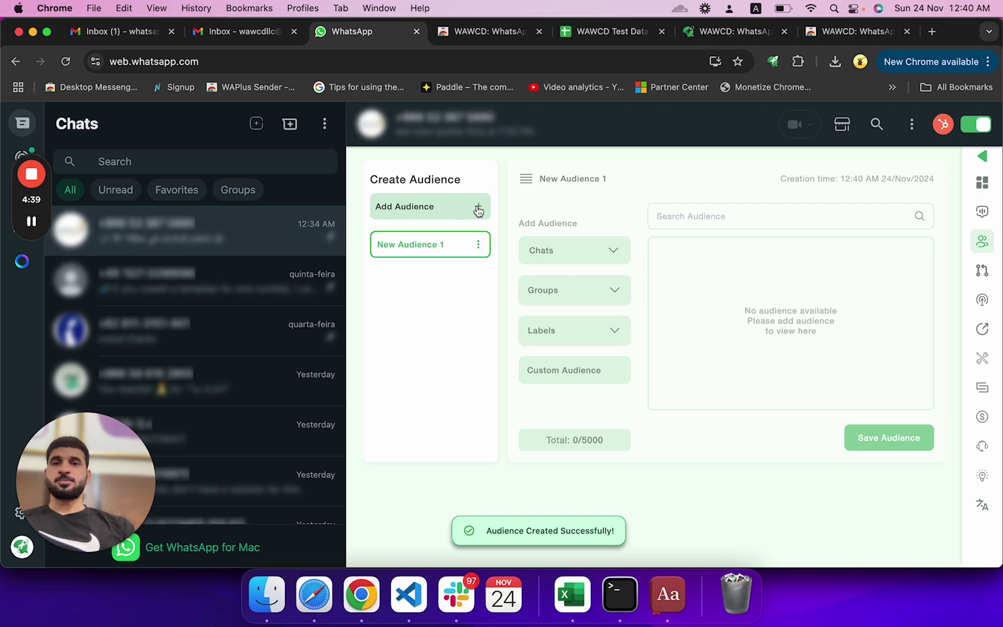
left_click(551, 249)
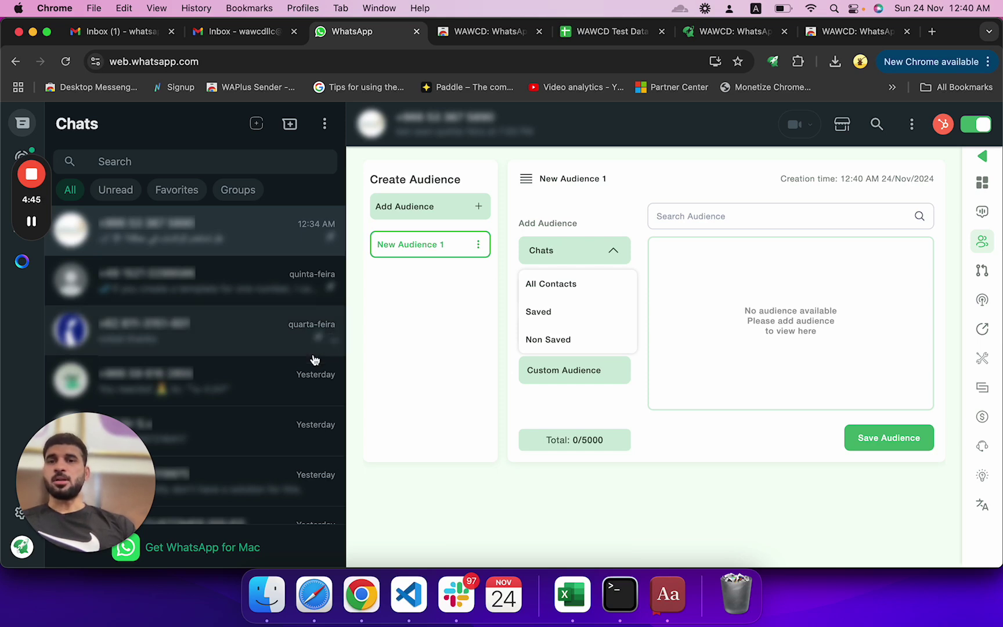
- Compare the contact lists loaded by the All Contacts, Saved and Non Saved chat sources, keeping Non Saved selected
scroll(290, 388, "down", 10)
left_click(549, 284)
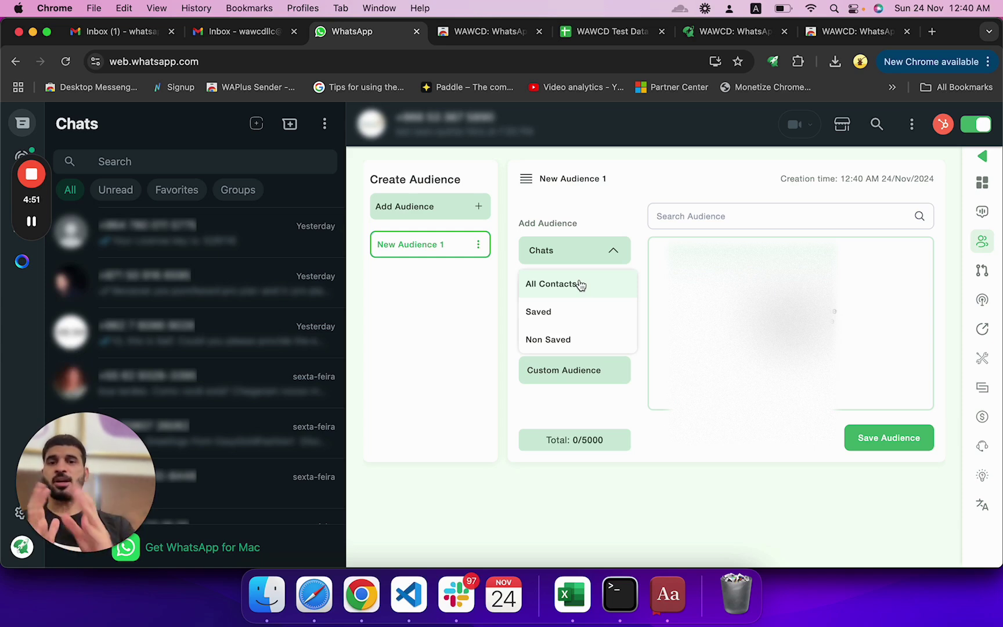
left_click(579, 284)
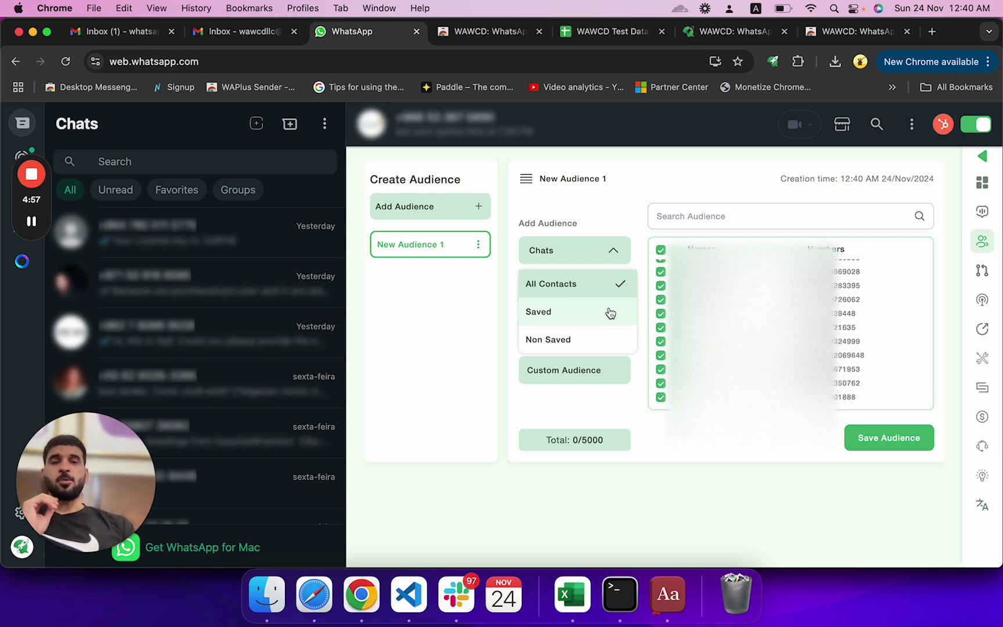
left_click(573, 317)
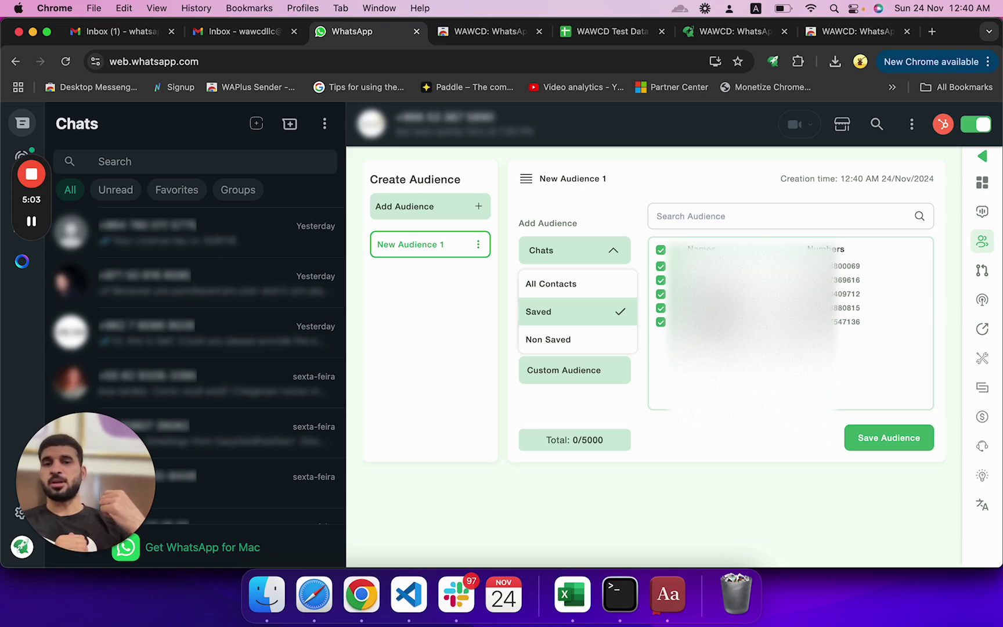
left_click(595, 348)
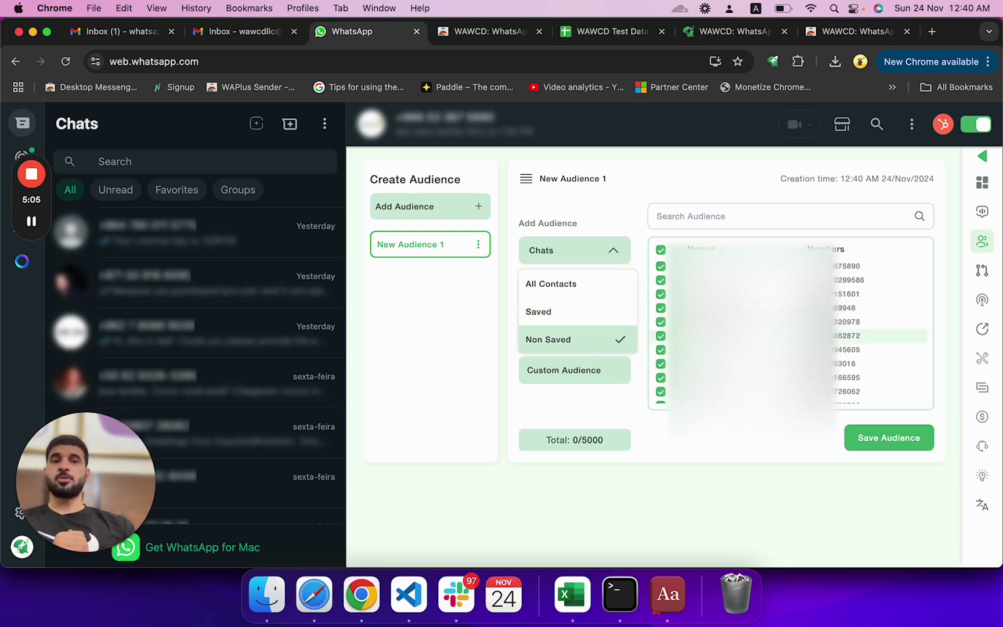
scroll(309, 354, "down", 5)
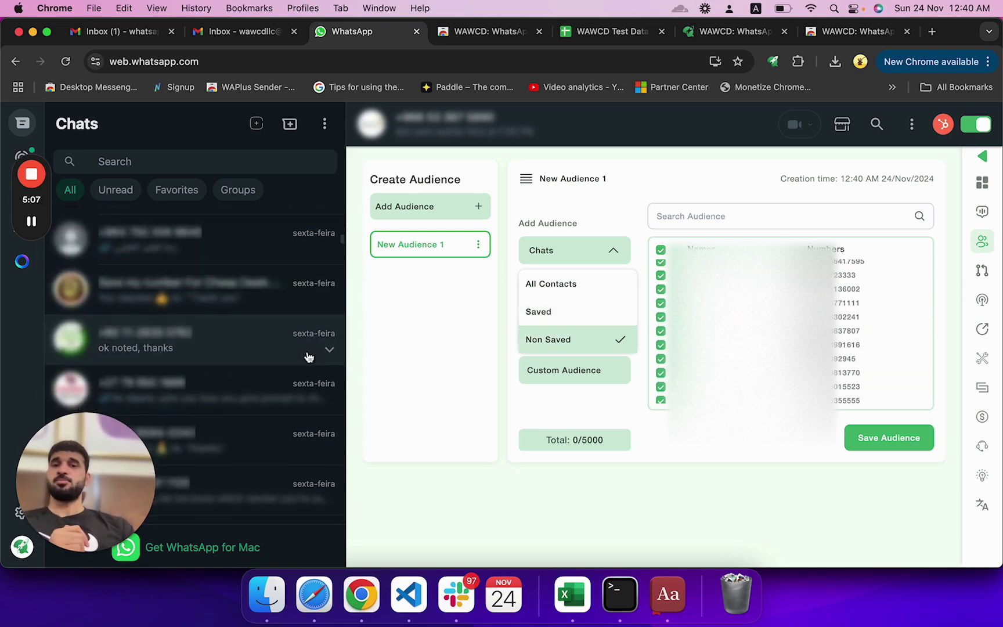
scroll(317, 342, "up", 5)
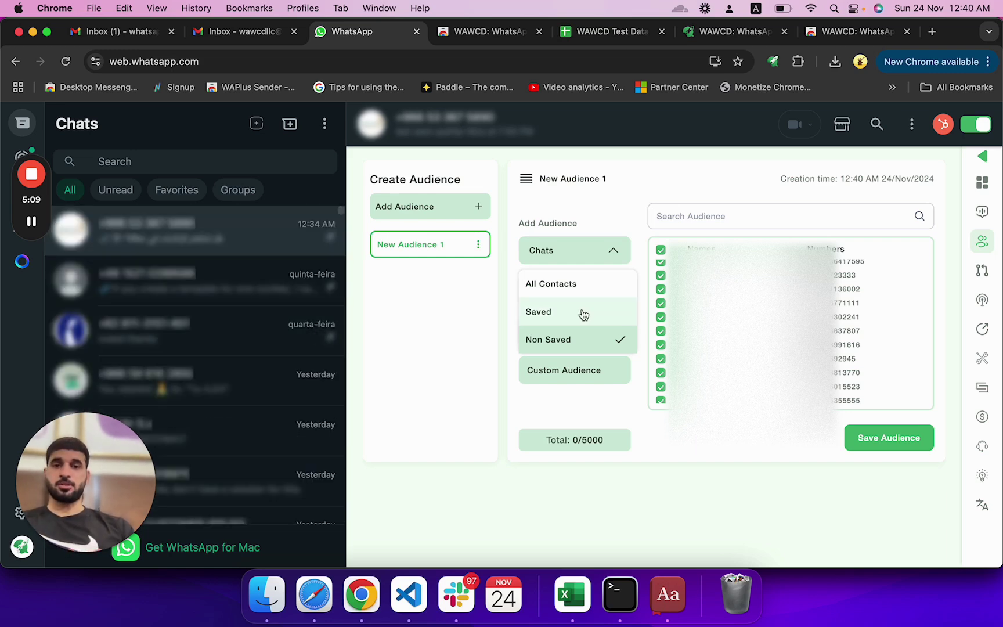
scroll(755, 308, "down", 5)
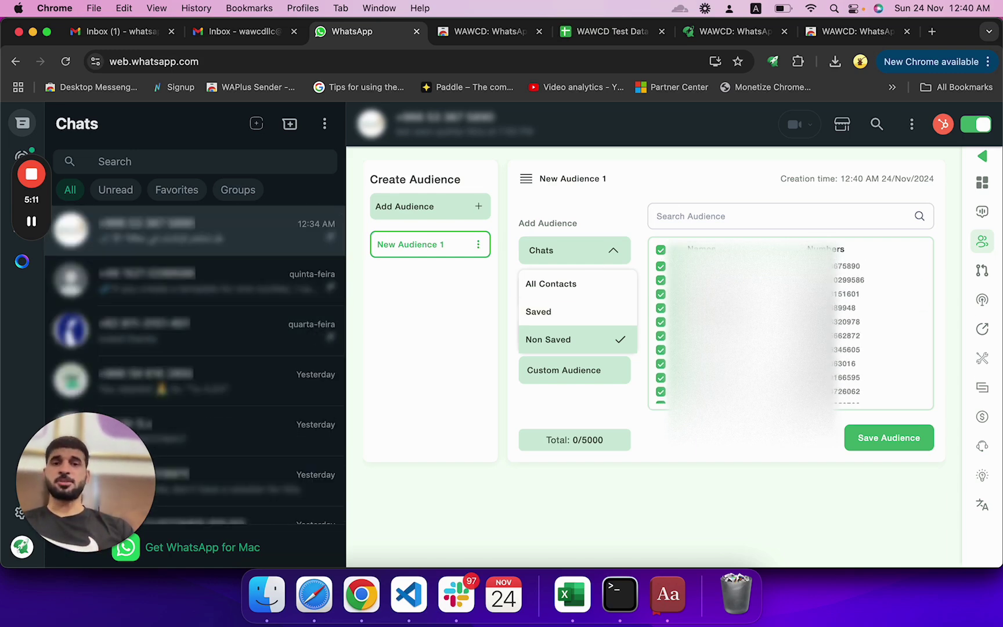
- Exclude the third to seventh non-saved contacts from the list, then clear the Non Saved source
left_click(660, 293)
left_click(661, 308)
left_click(660, 321)
left_click(661, 336)
left_click(661, 349)
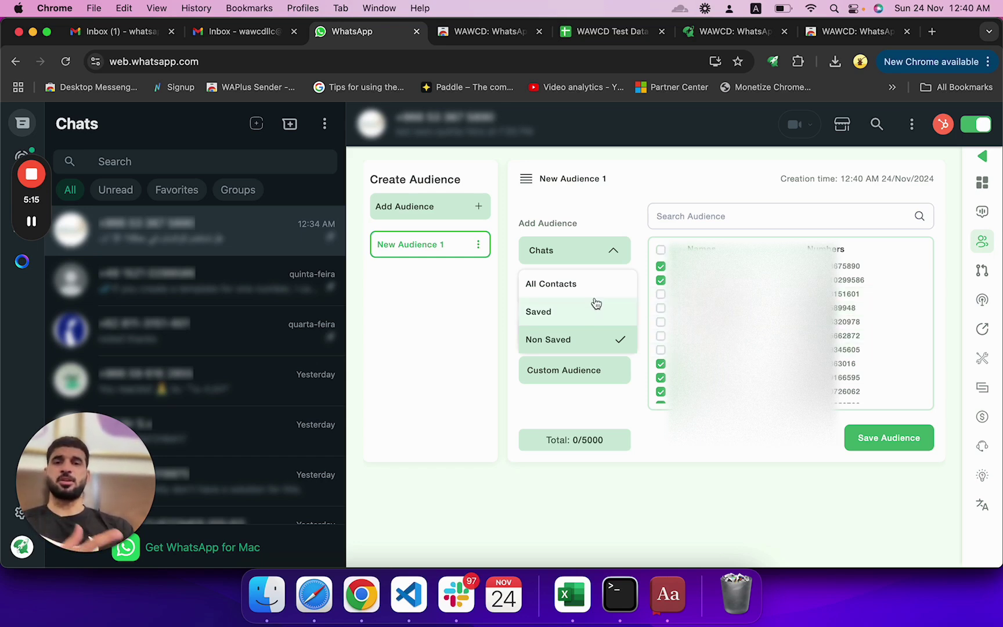
left_click(577, 339)
left_click(599, 256)
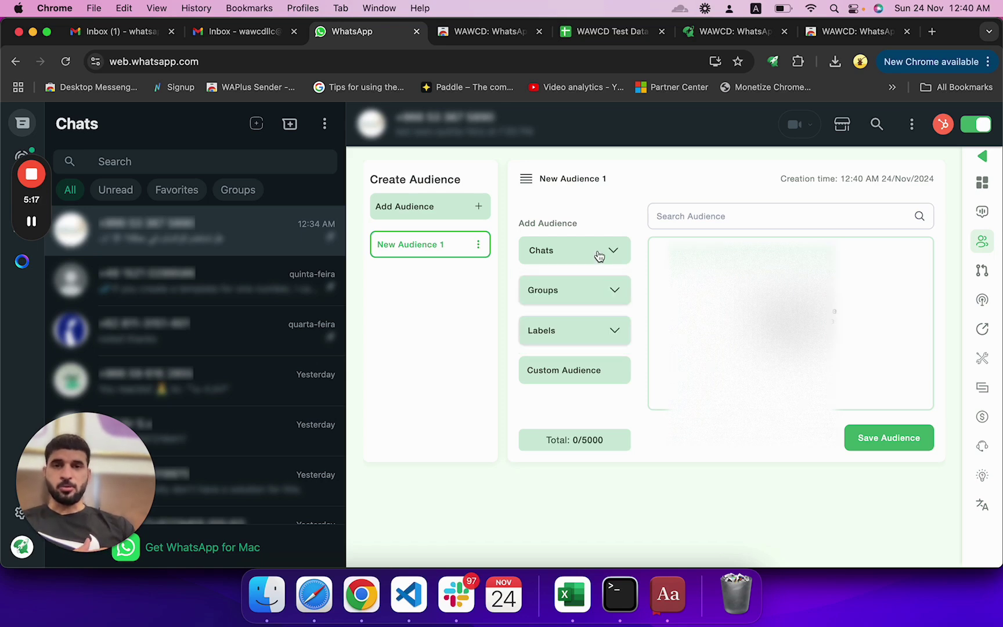
- Load the members of the groups WAWCD CUSTOMER ISSUES, WAWCD Internal Testing and test 9292 into the audience
left_click(594, 290)
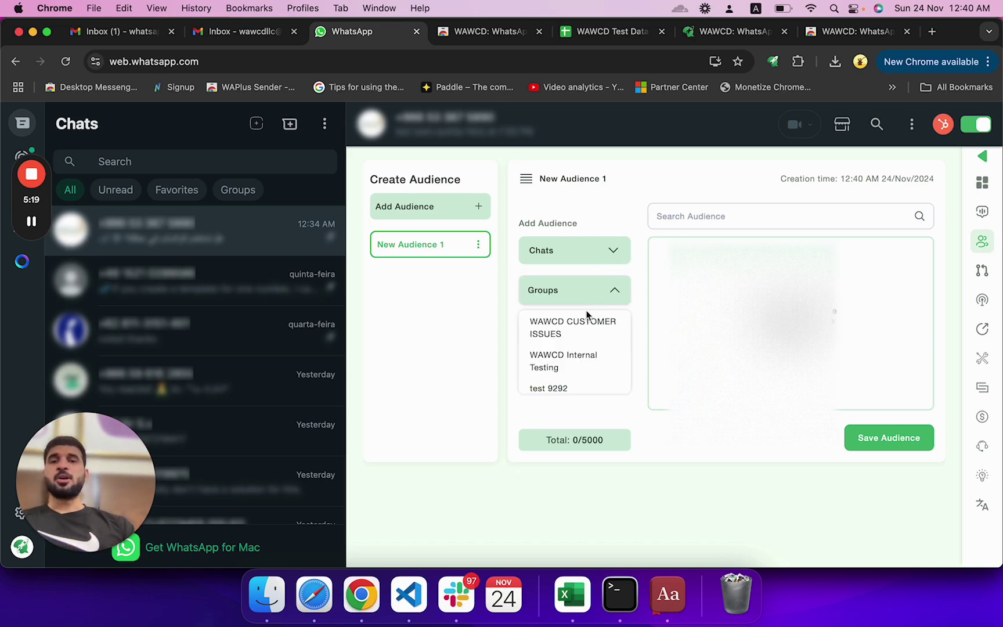
left_click(556, 338)
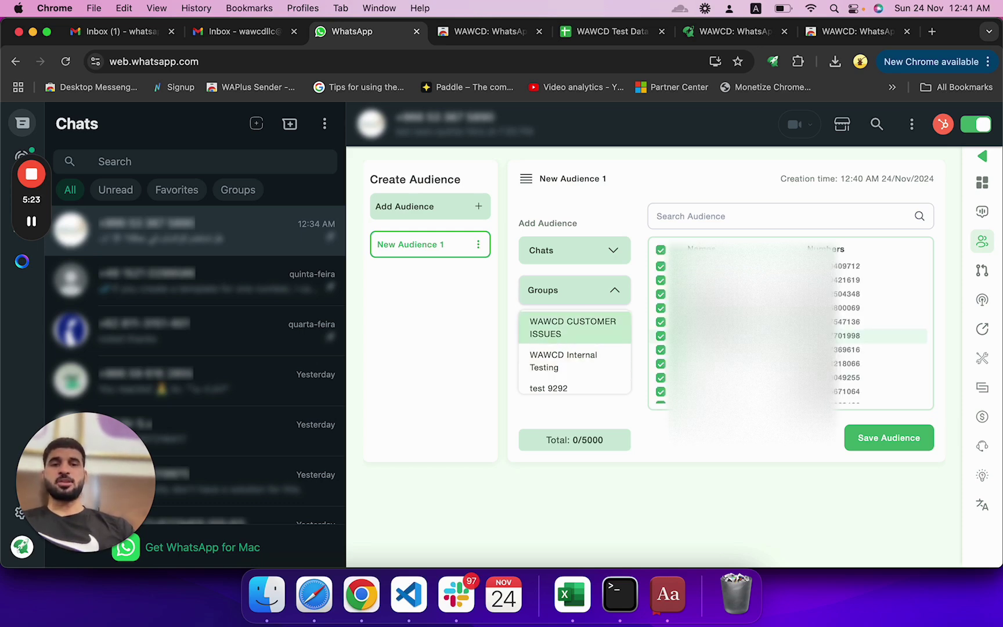
scroll(790, 335, "up", 1)
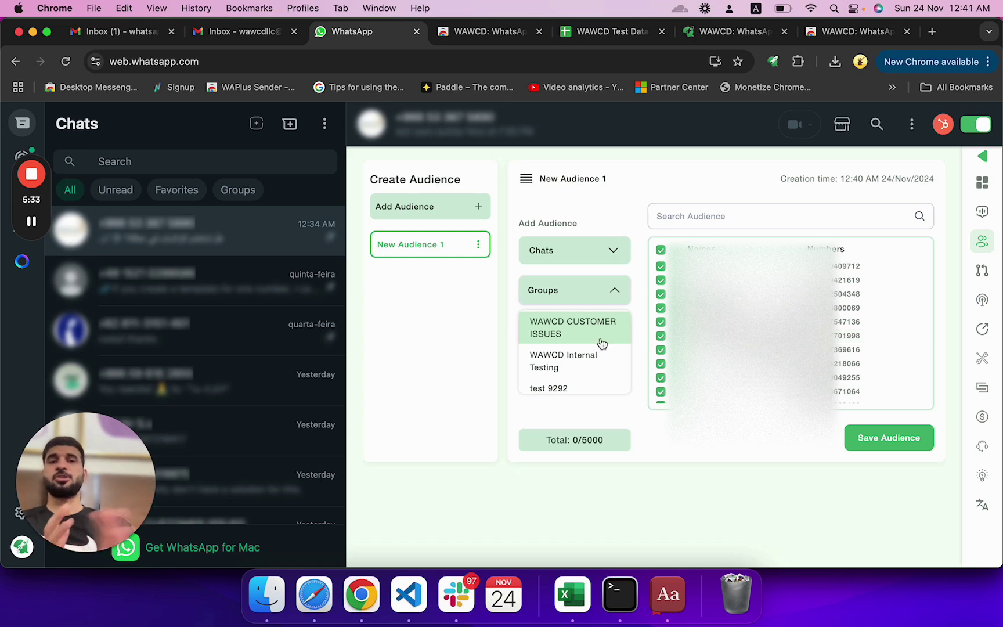
scroll(572, 356, "down", 1)
scroll(566, 342, "up", 1)
left_click(555, 327)
scroll(556, 357, "down", 1)
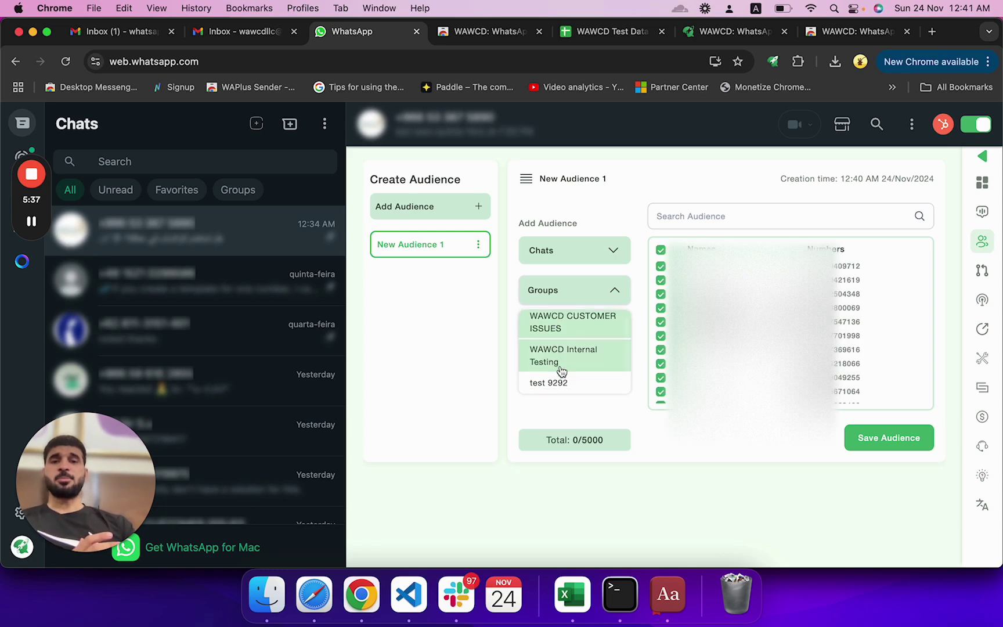
left_click(541, 381)
- Deselect all three groups as audience sources and collapse the group list
left_click(609, 381)
left_click(587, 366)
left_click(584, 325)
left_click(583, 296)
- Check which labels are available as an audience source and close the label list
left_click(581, 330)
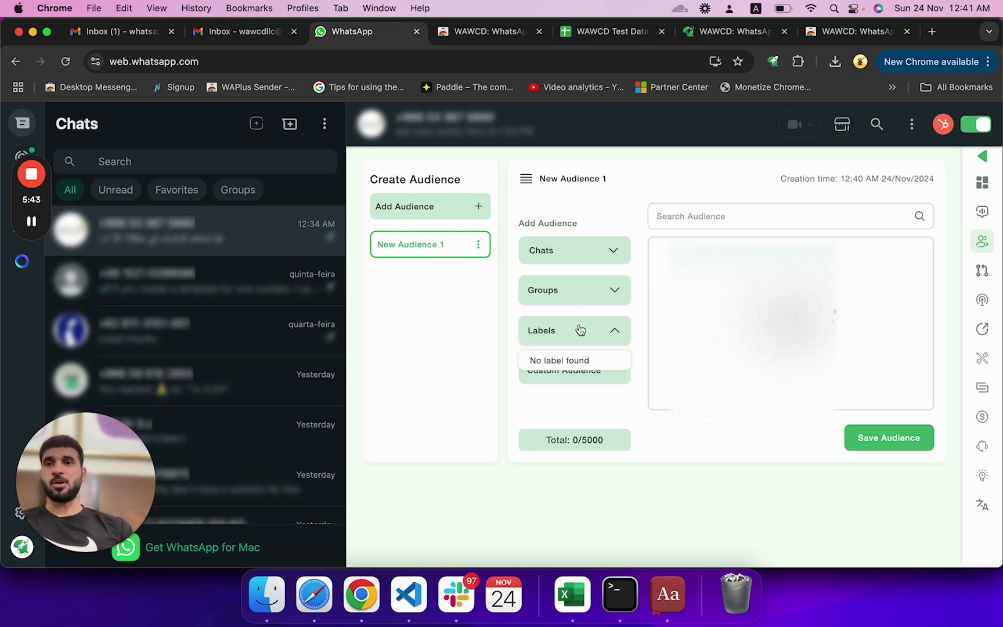
left_click(580, 330)
left_click(579, 329)
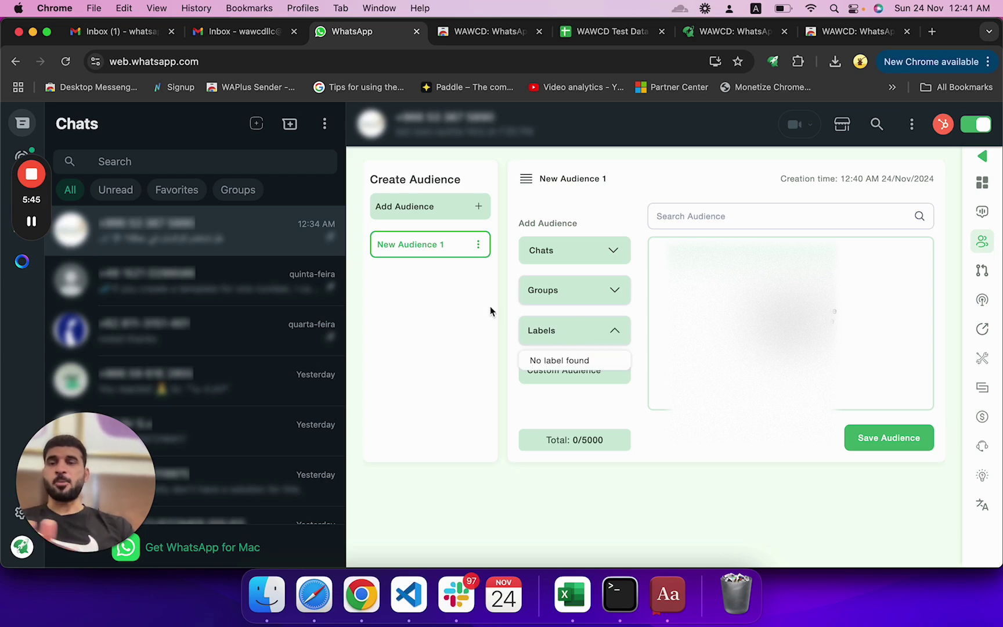
left_click(552, 333)
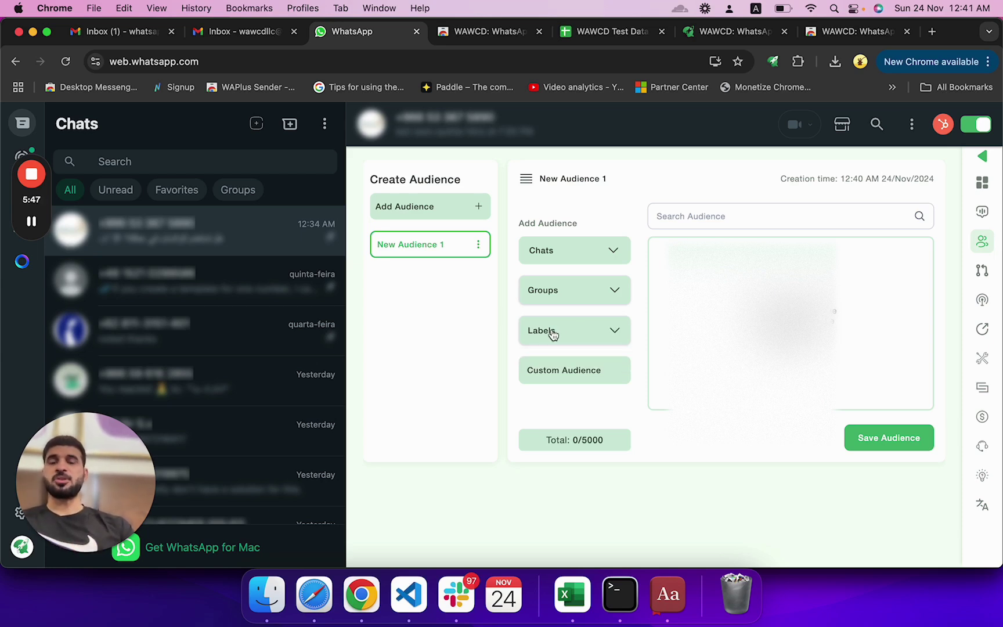
left_click(552, 335)
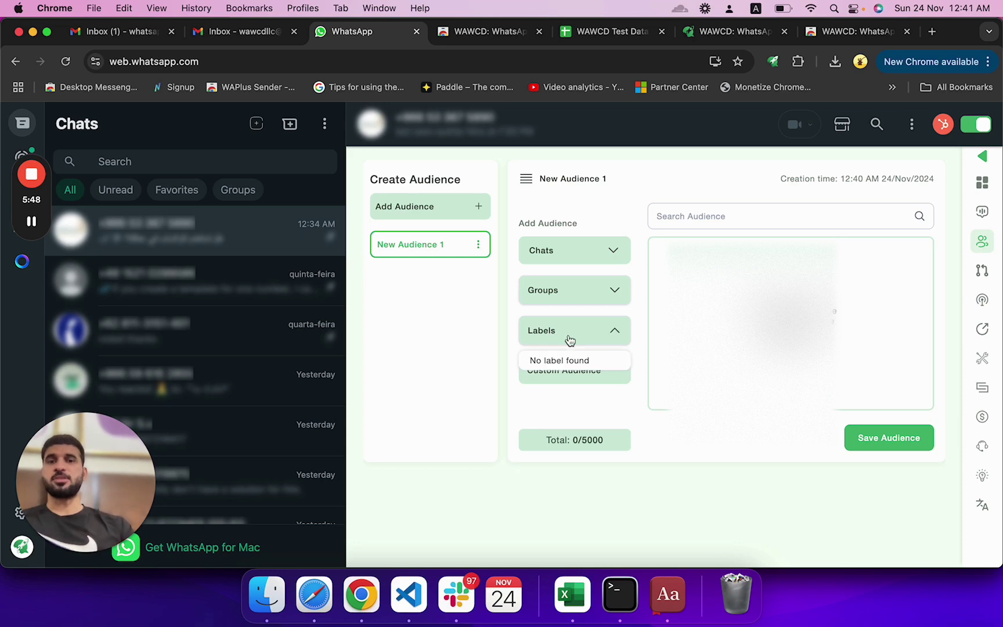
left_click(546, 363)
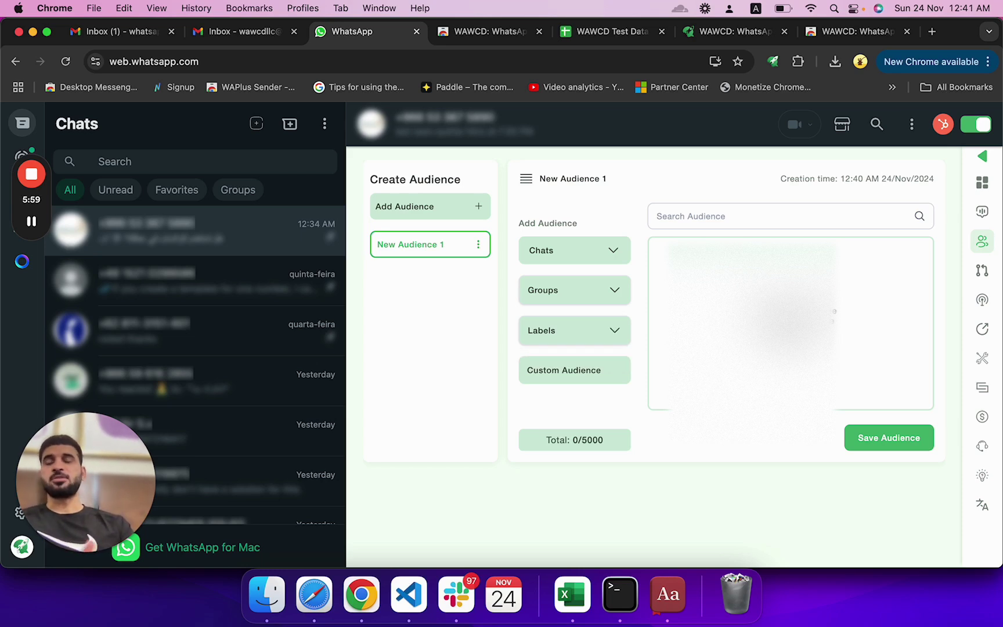
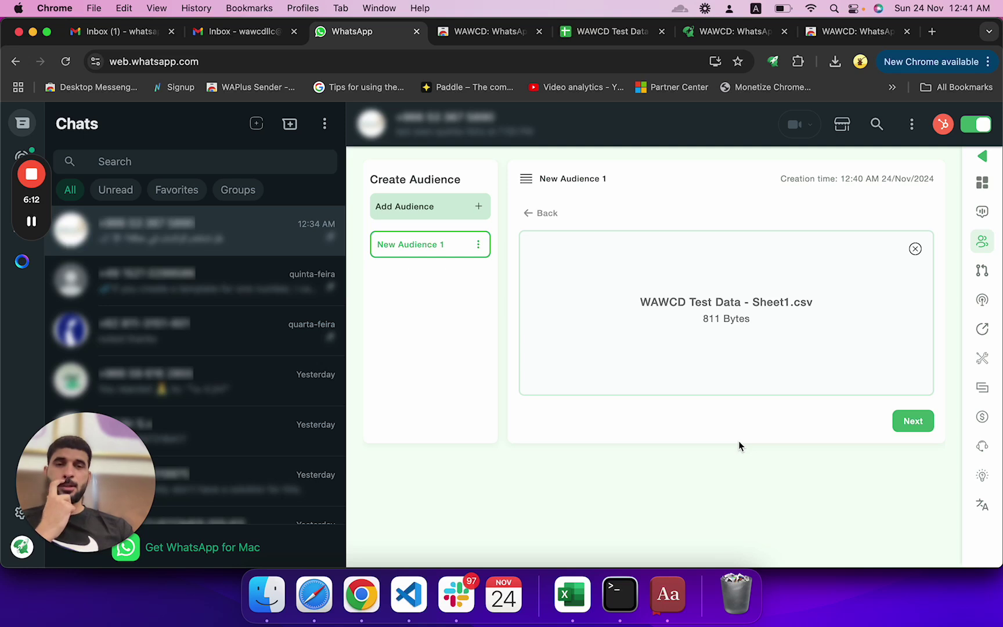
- Rename the new audience to Test Audience
left_click(479, 247)
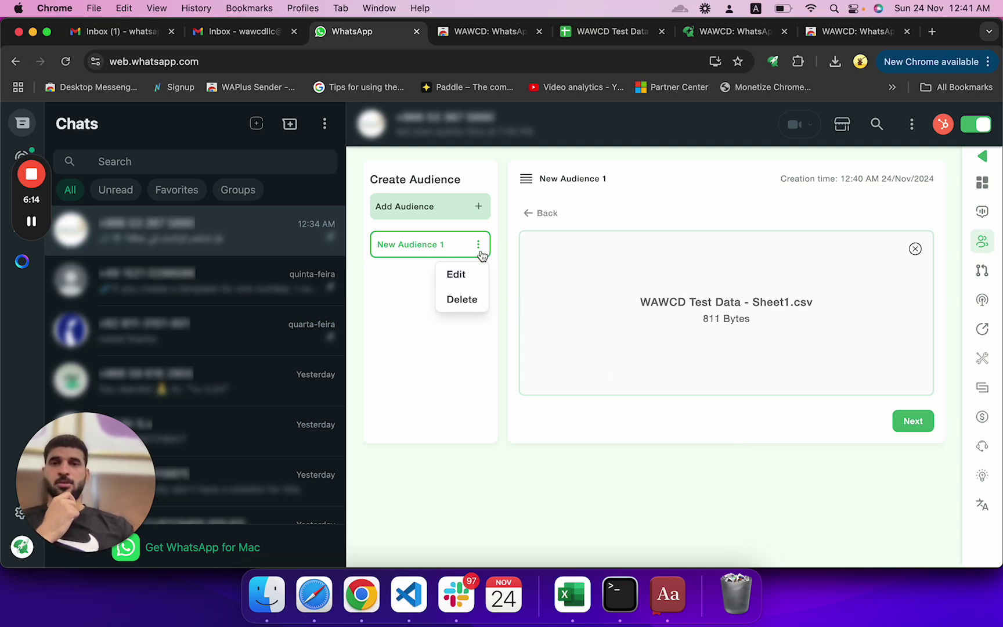
left_click(473, 275)
left_click_drag(445, 244, 351, 248)
type("T")
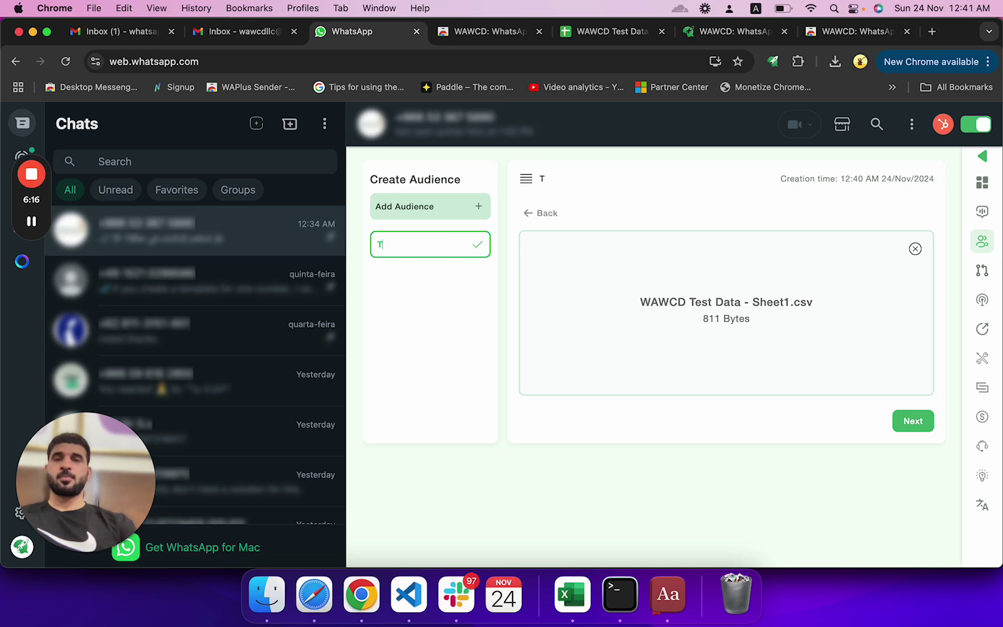
type("es")
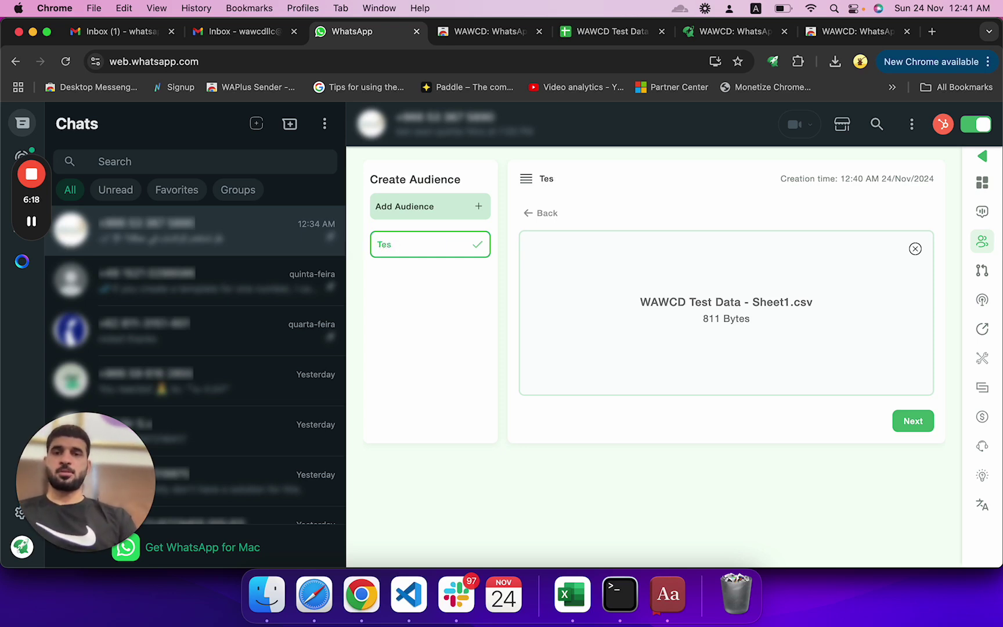
type("t Audiance")
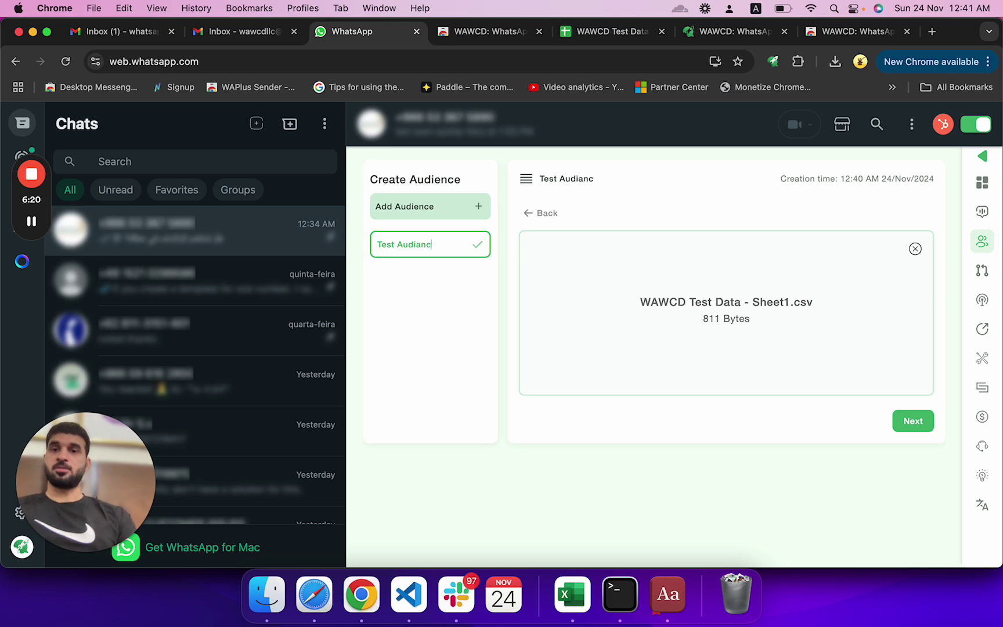
right_click(410, 244)
left_click(439, 246)
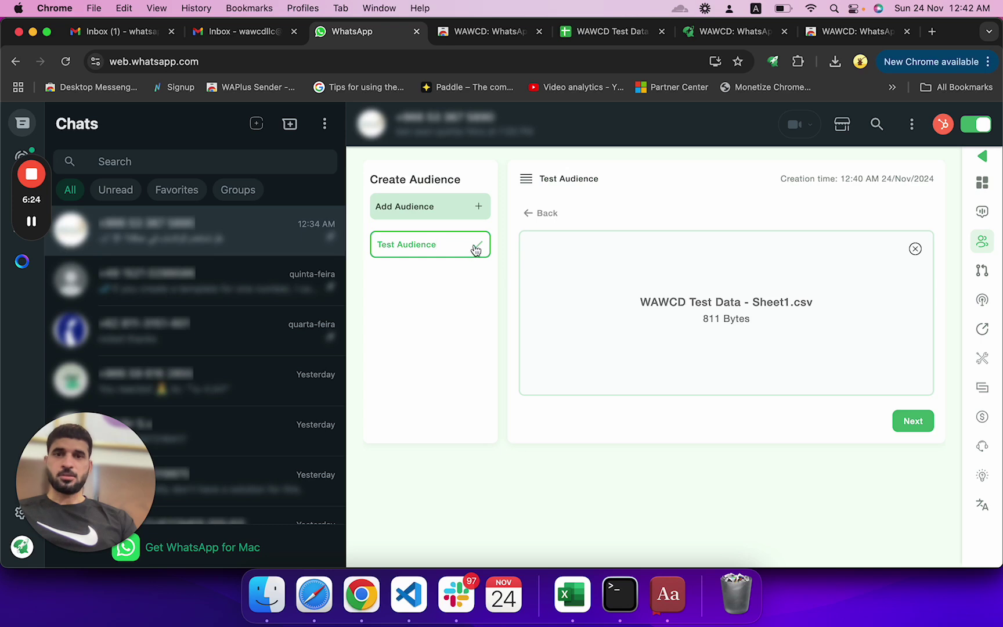
- Map the CSV's Name column to first_name and Phone Number to phone_number, then save the mapping and the audience
left_click(913, 420)
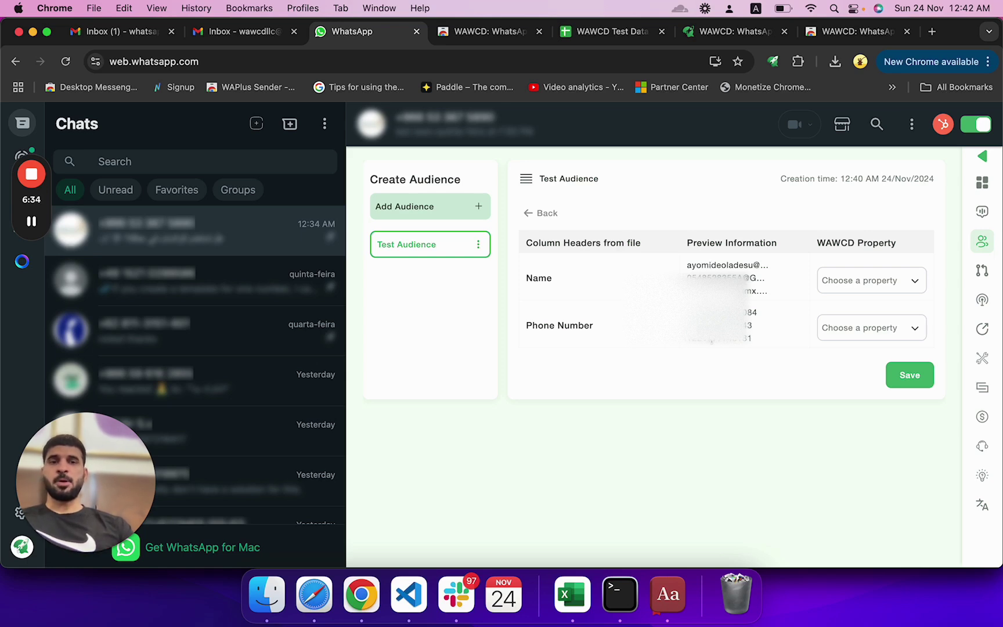
left_click(855, 284)
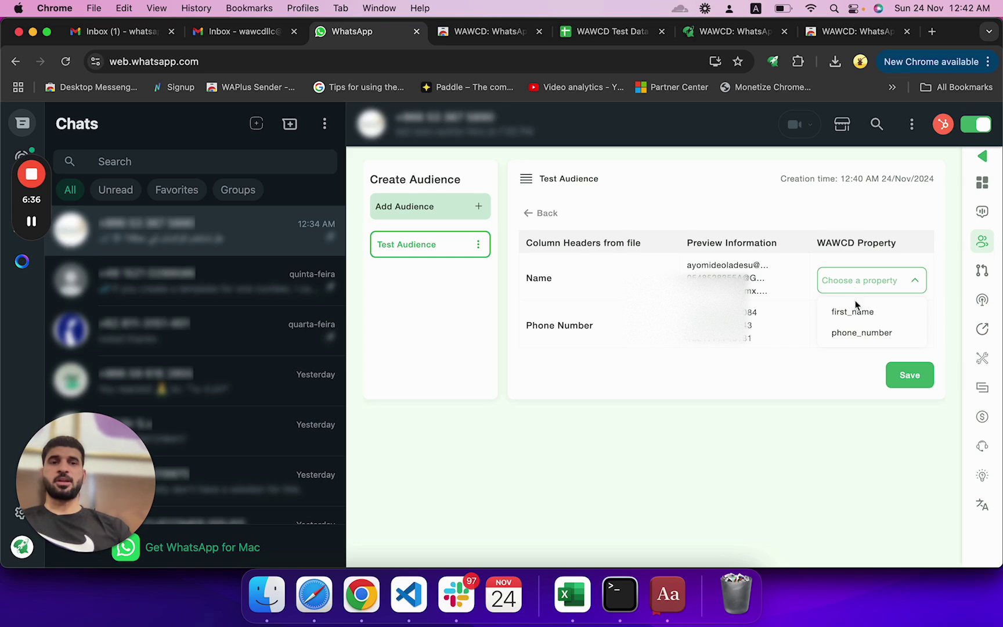
left_click(855, 314)
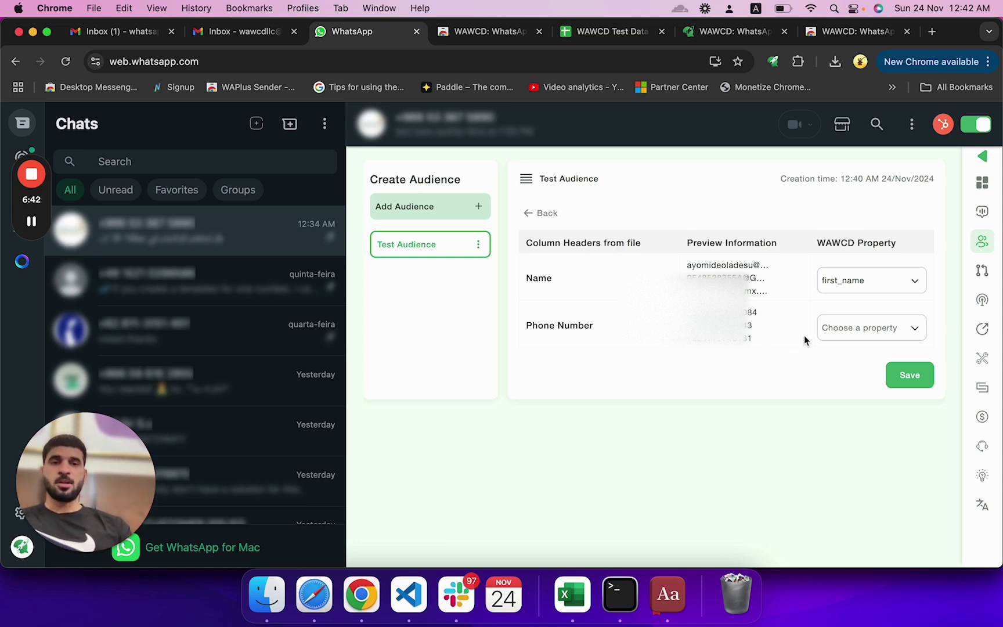
left_click(838, 332)
left_click(852, 380)
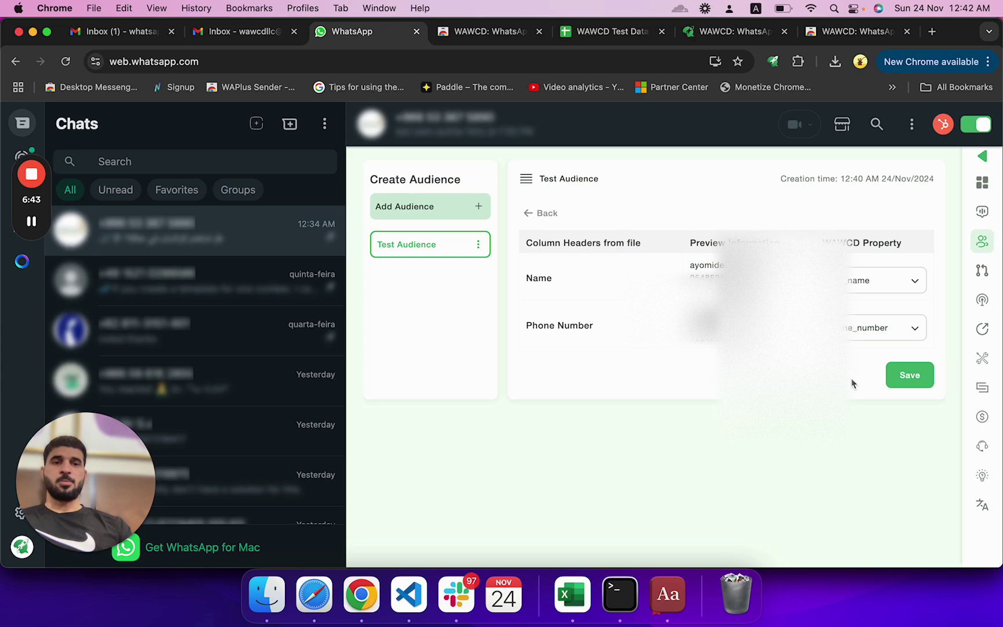
left_click(906, 383)
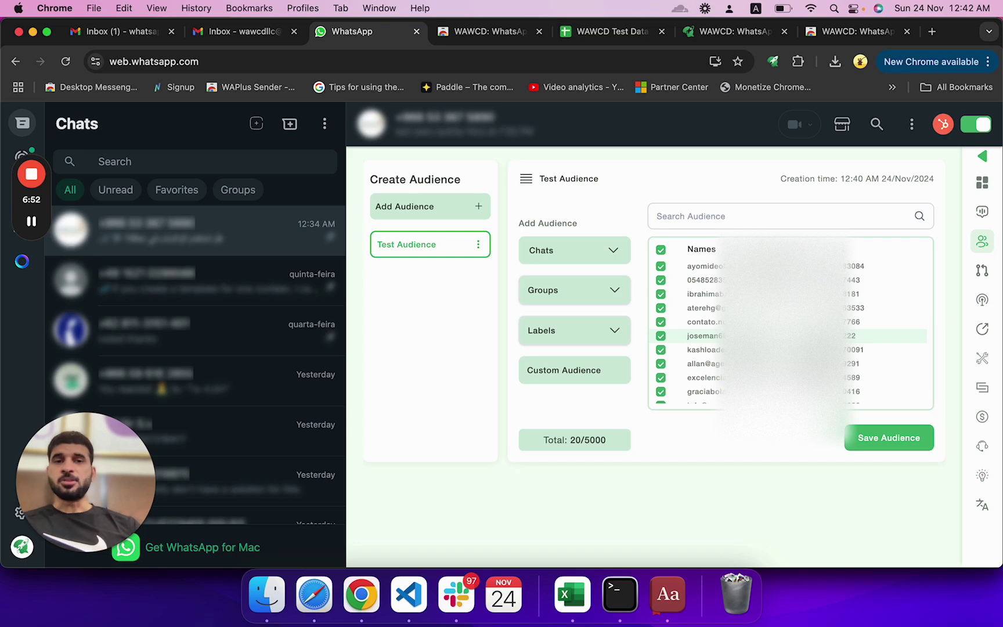
left_click(880, 442)
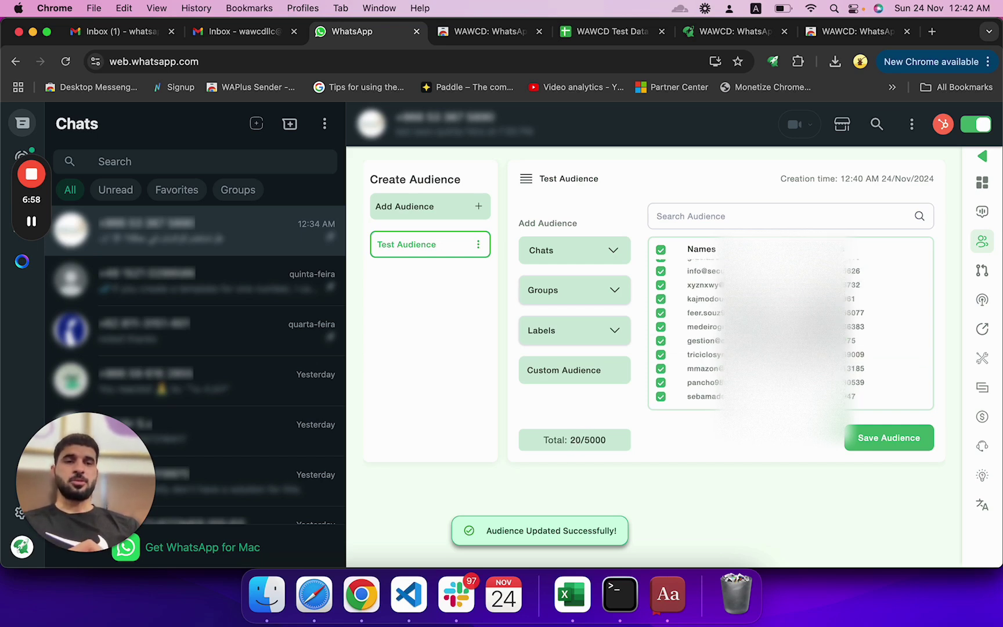
- Search the audience's contacts for "al"
left_click(682, 215)
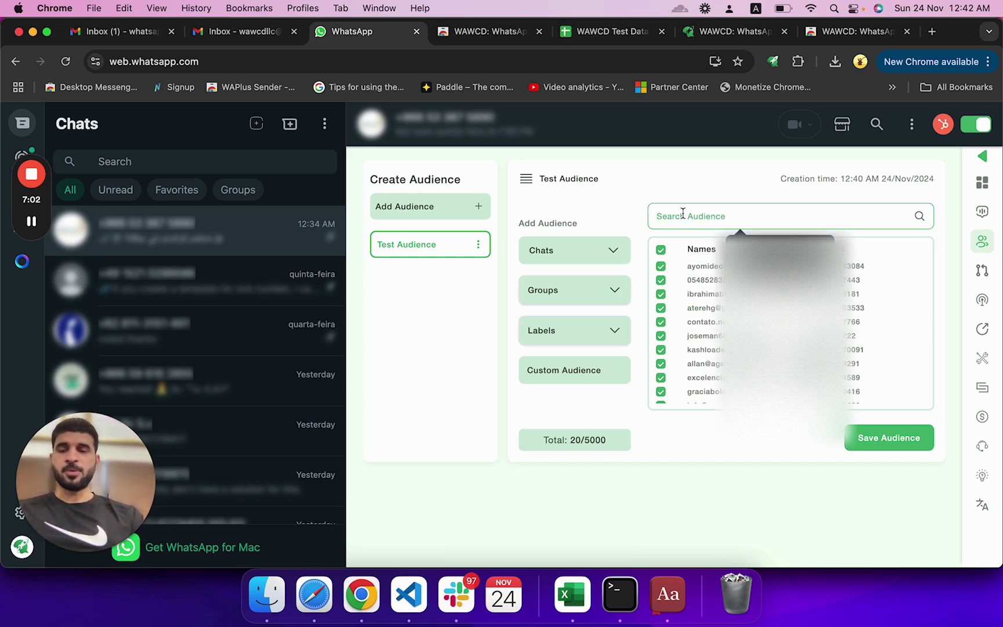
type("al")
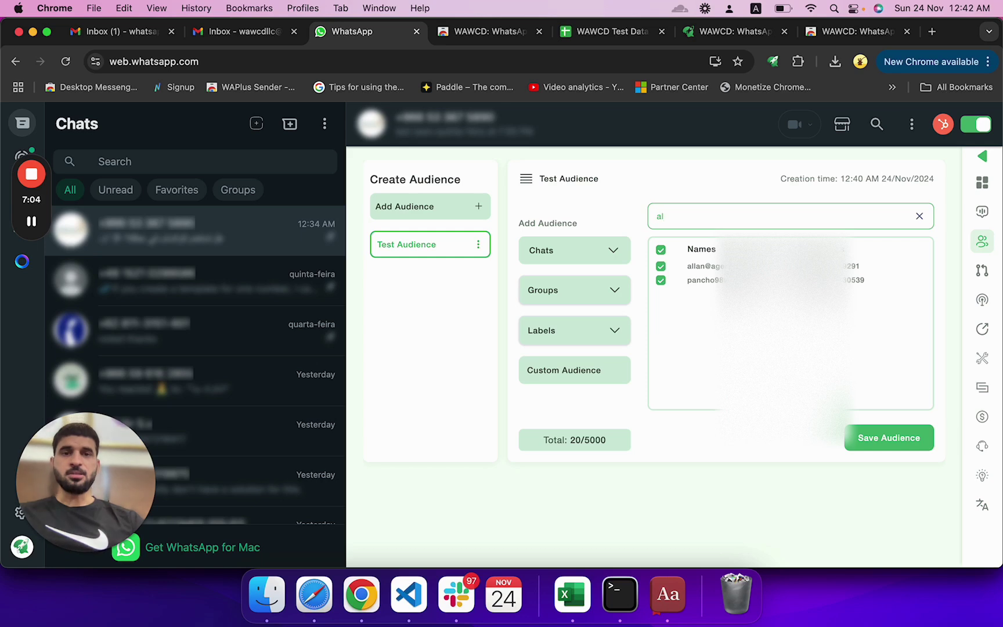
- Remove the first contact matching the search from the audience, save the audience and clear the search
left_click(661, 266)
left_click(872, 439)
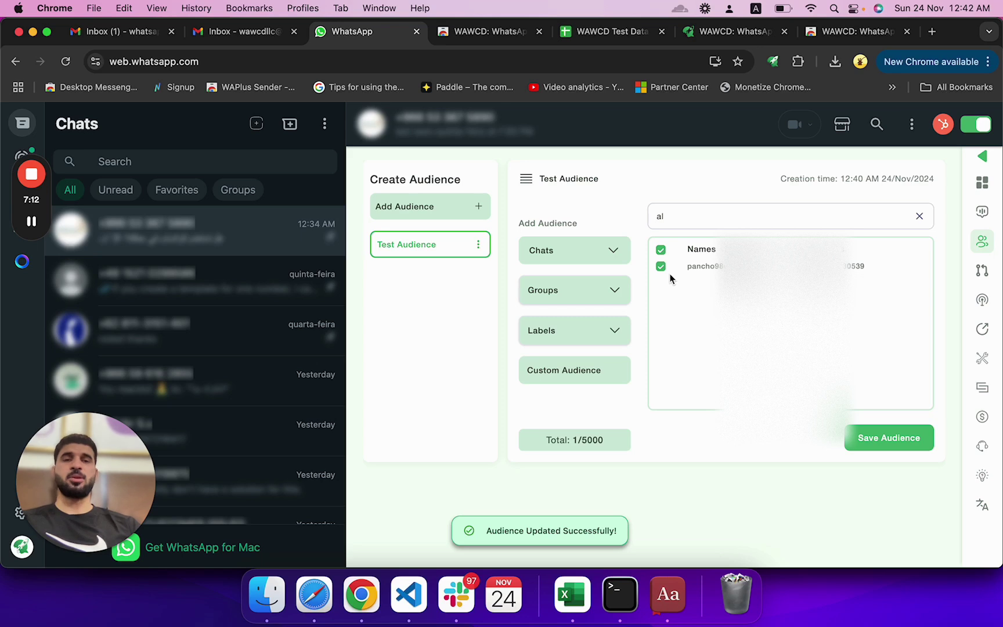
left_click(919, 216)
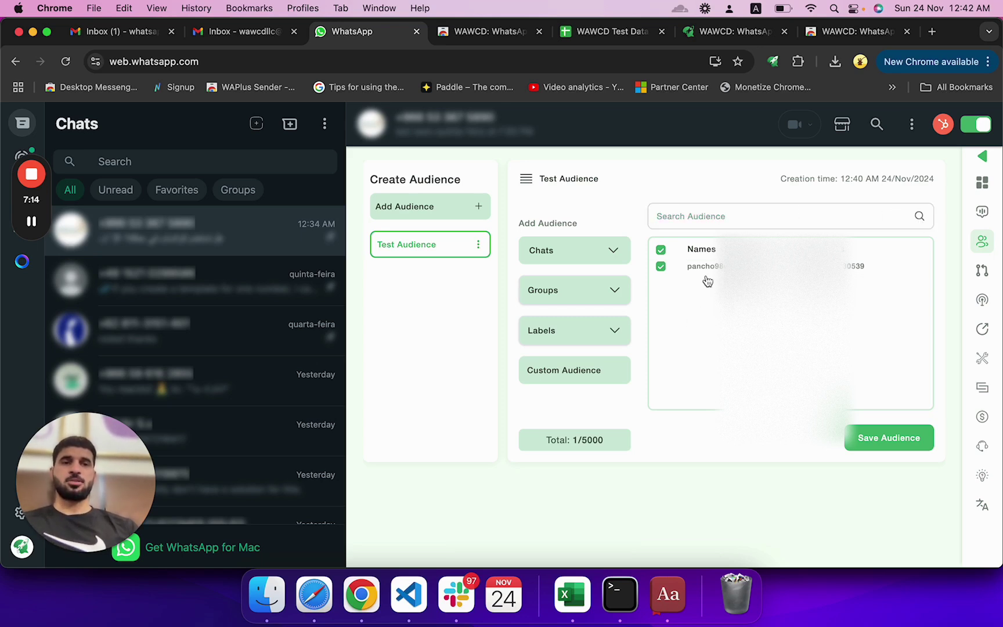
- Import WAWCD Test Data - Sheet1.csv from Downloads again as a custom audience and continue to the column mapping
left_click(572, 385)
left_click(566, 379)
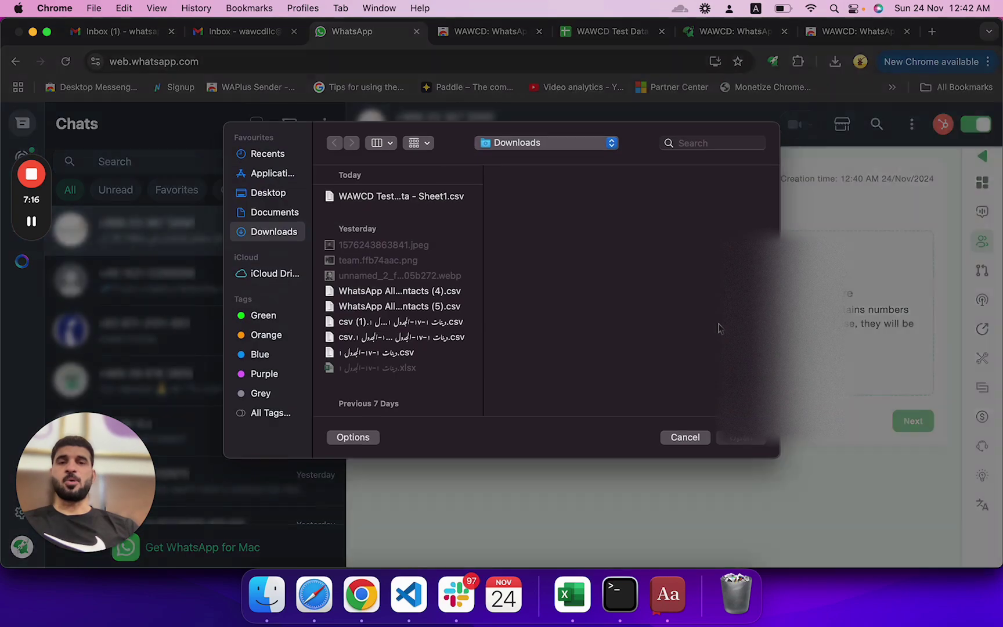
left_click(401, 199)
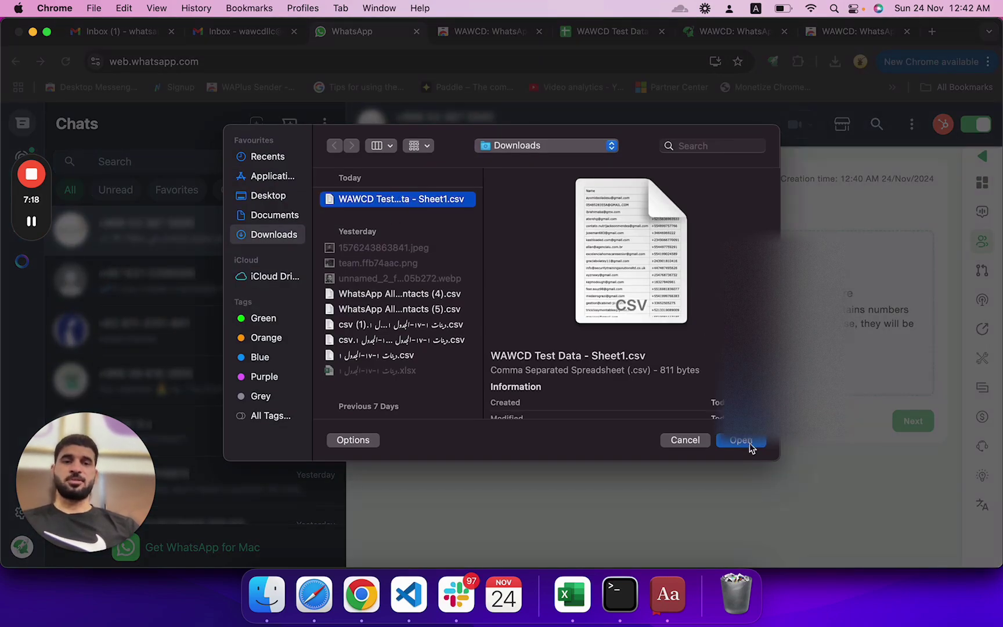
left_click(748, 442)
left_click(911, 423)
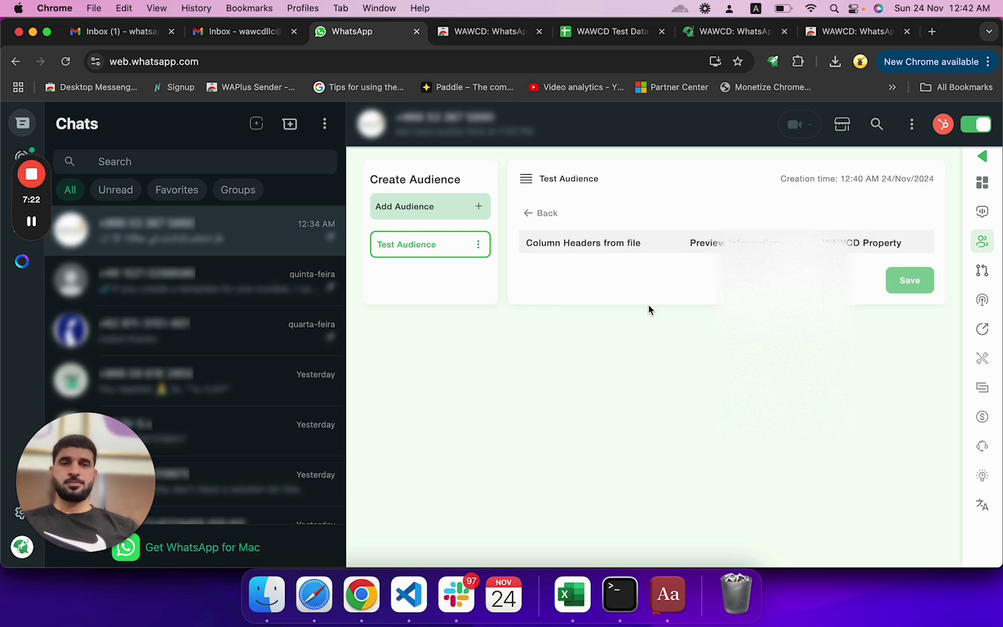
- Map the Name column to first_name and Phone Number to phone_number, then save the mapping and the audience
left_click(857, 280)
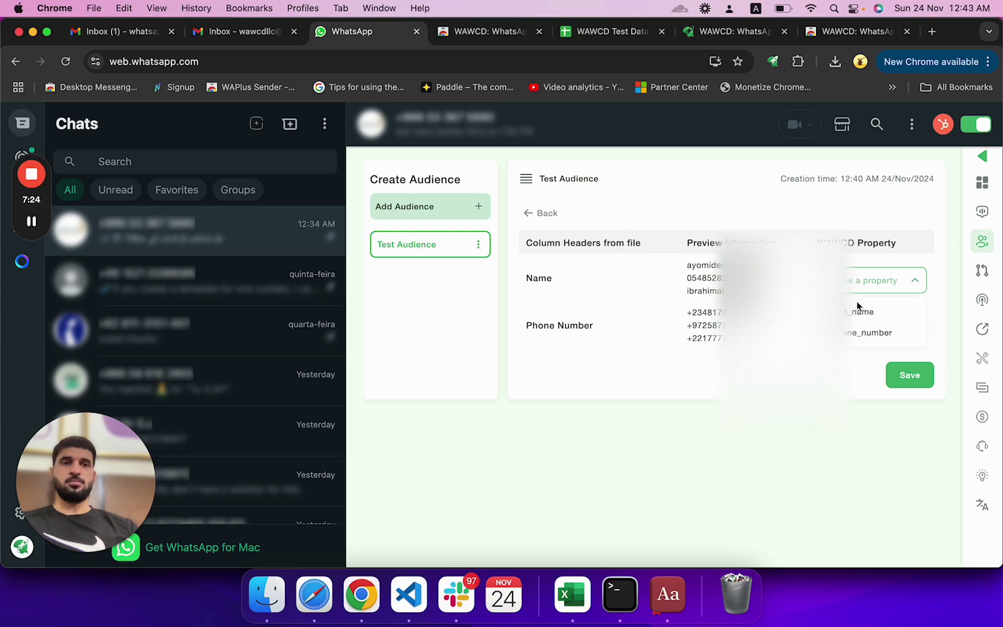
left_click(857, 303)
left_click(858, 328)
left_click(859, 380)
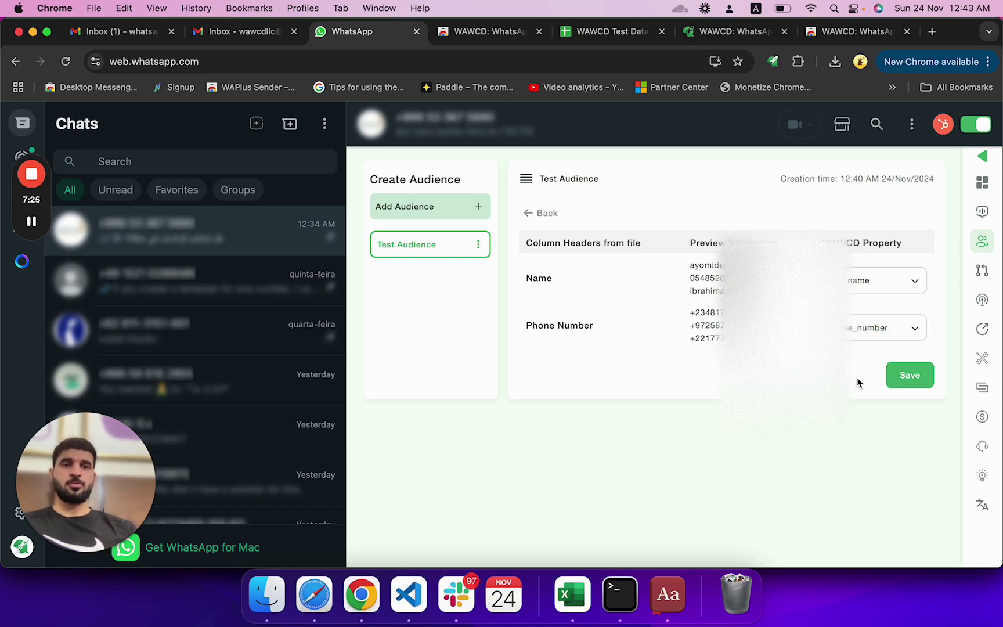
left_click(913, 376)
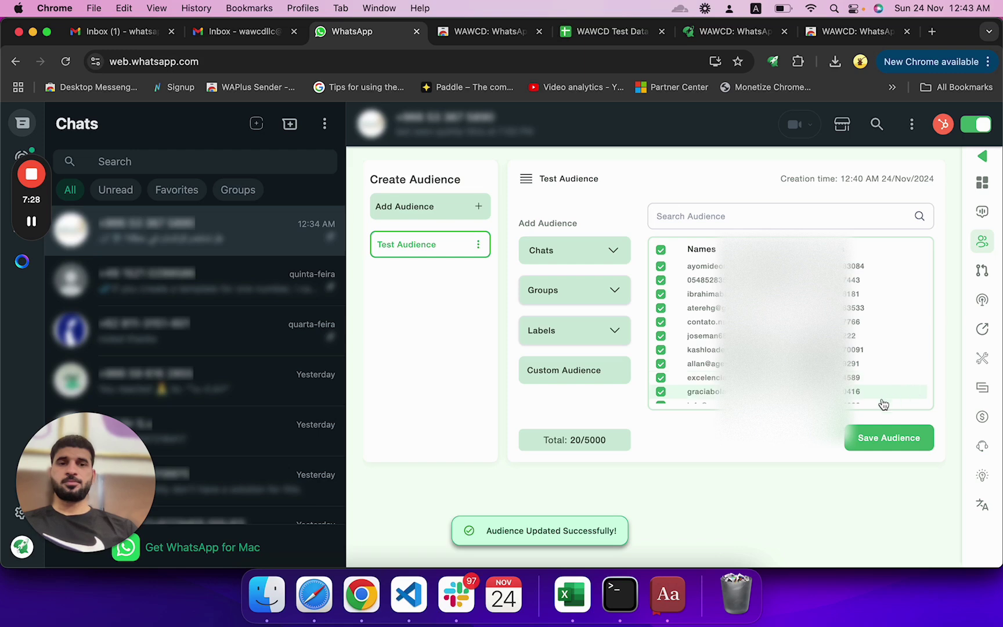
left_click(876, 441)
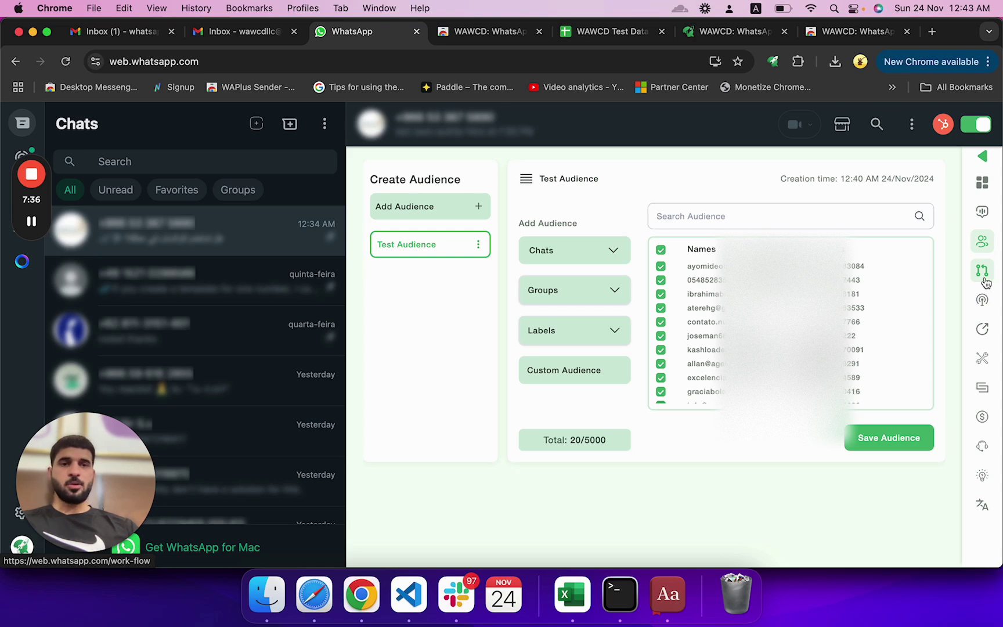
- Set up a new broadcast with the First Message 1 template and Test Audience as its audience
mouse_move(969, 224)
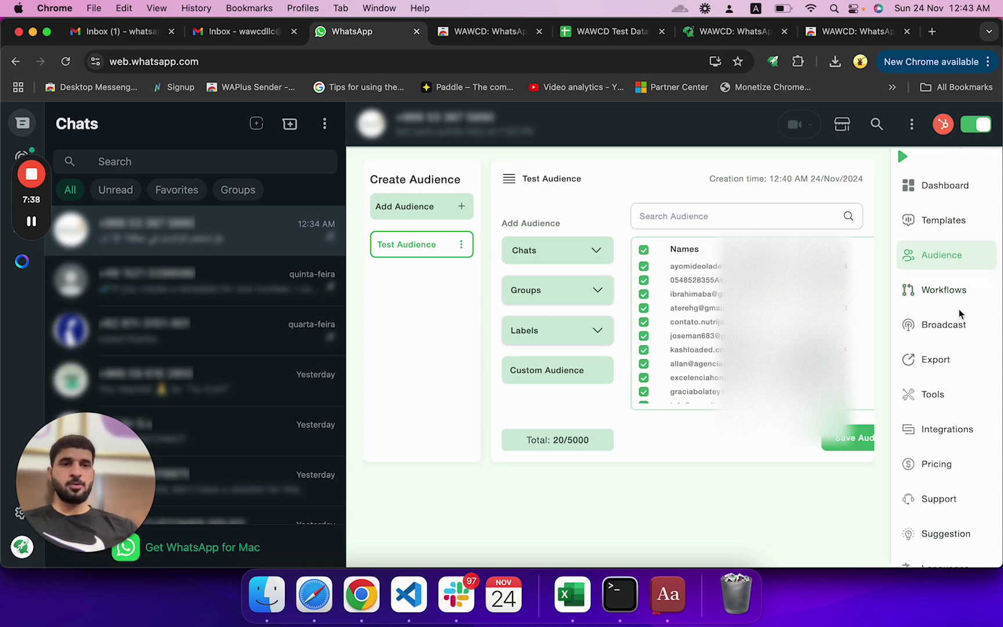
left_click(958, 331)
left_click(537, 247)
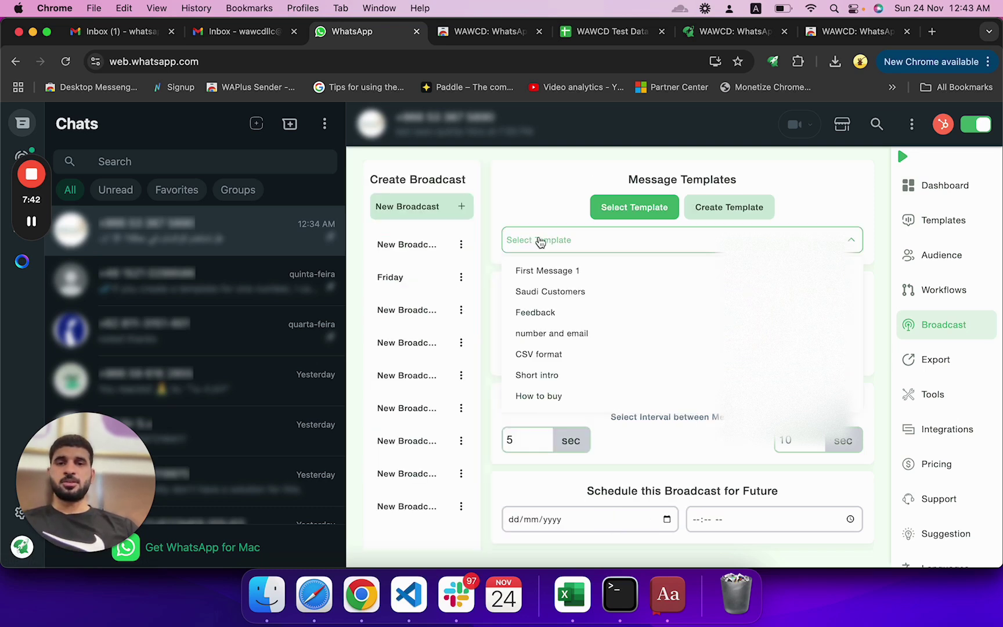
left_click(545, 271)
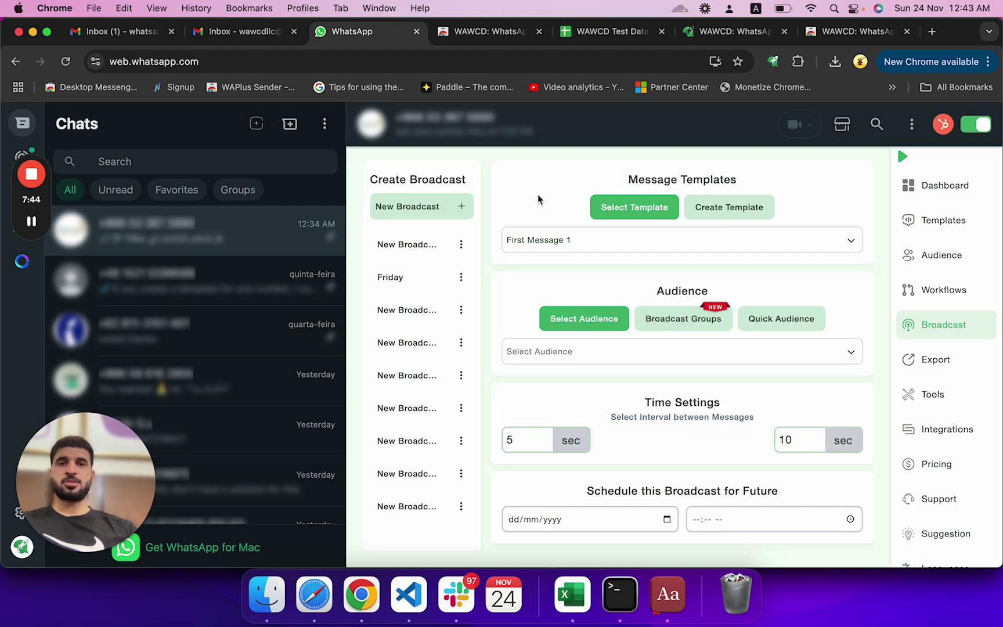
left_click(569, 352)
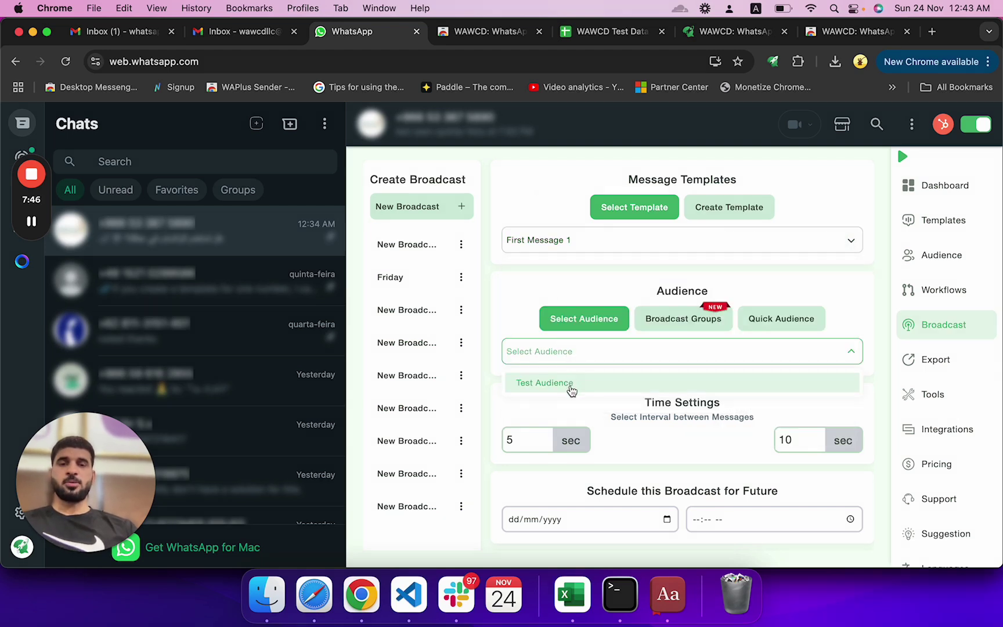
left_click(571, 385)
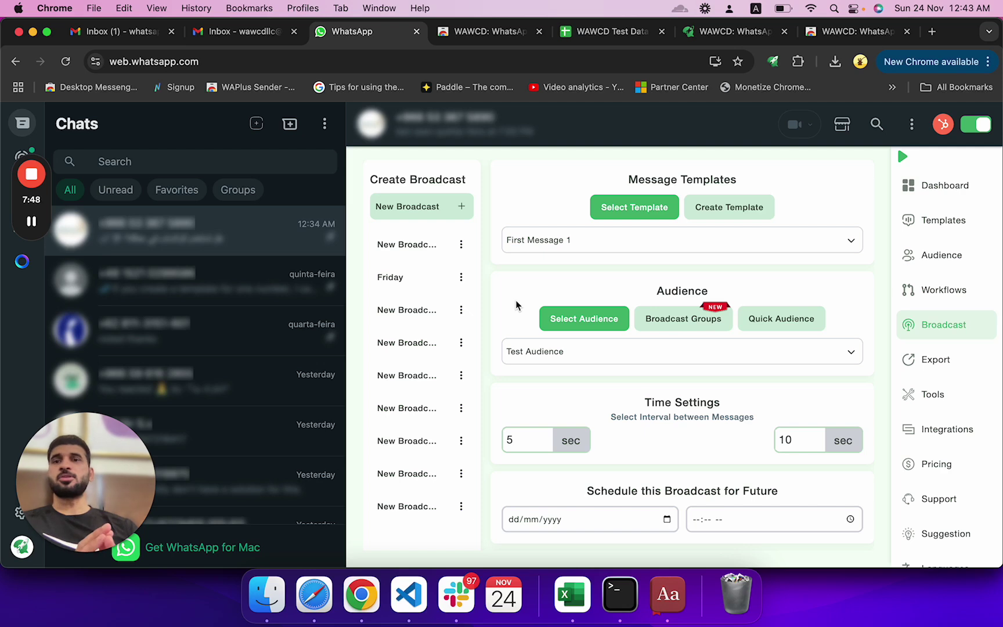
- Review the broadcast's message interval, future scheduling and Archive Chat settings
scroll(516, 305, "down", 2)
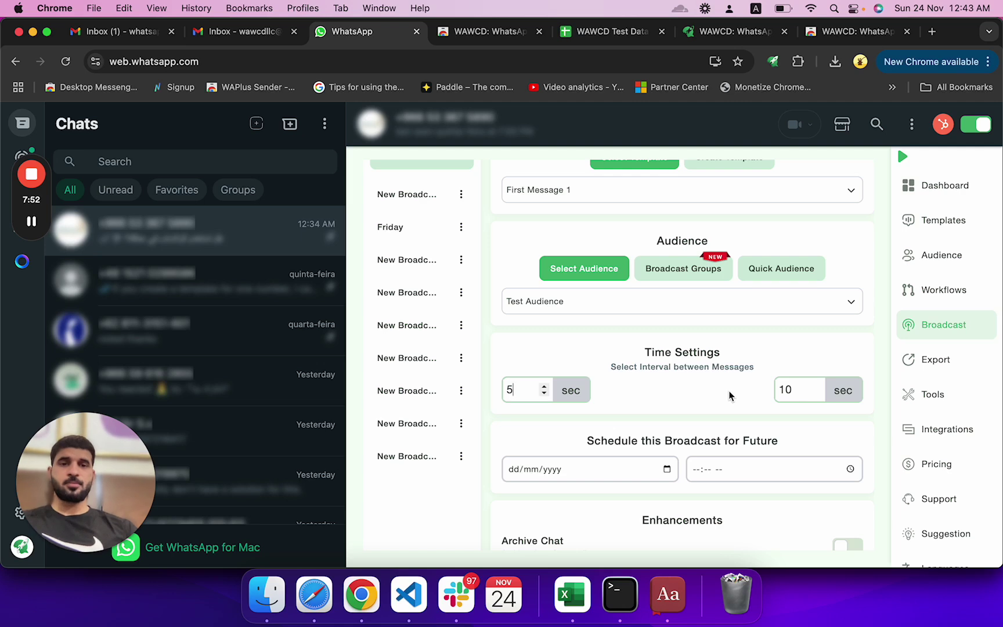
scroll(733, 395, "down", 2)
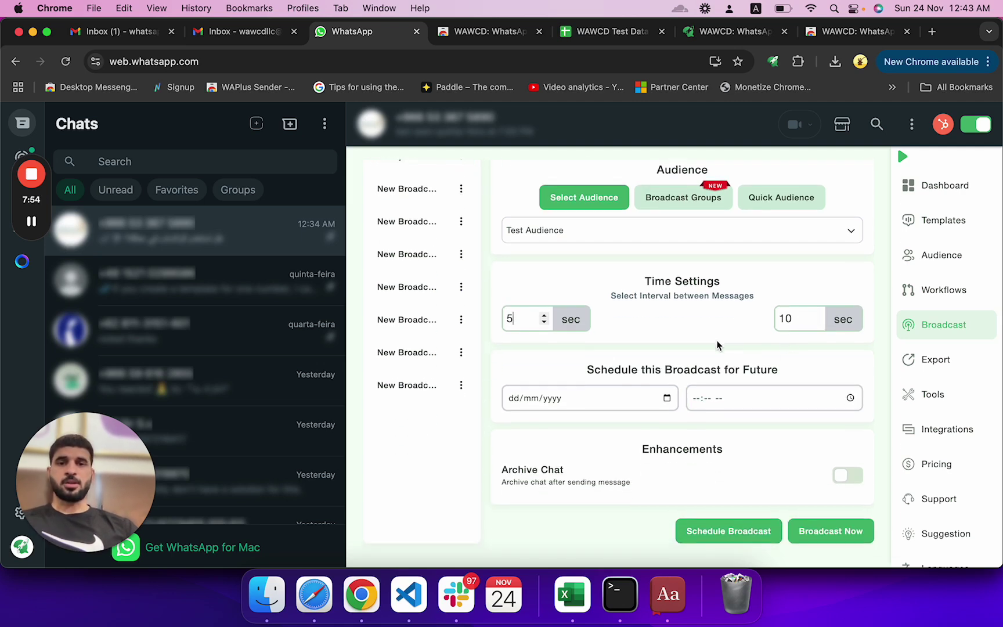
scroll(684, 323, "up", 1)
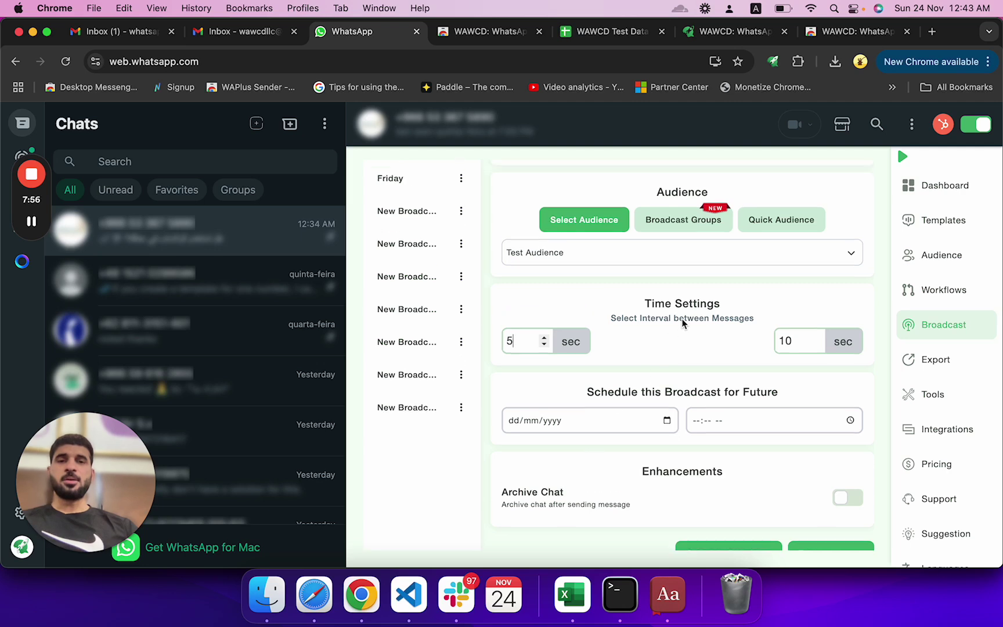
double_click(785, 353)
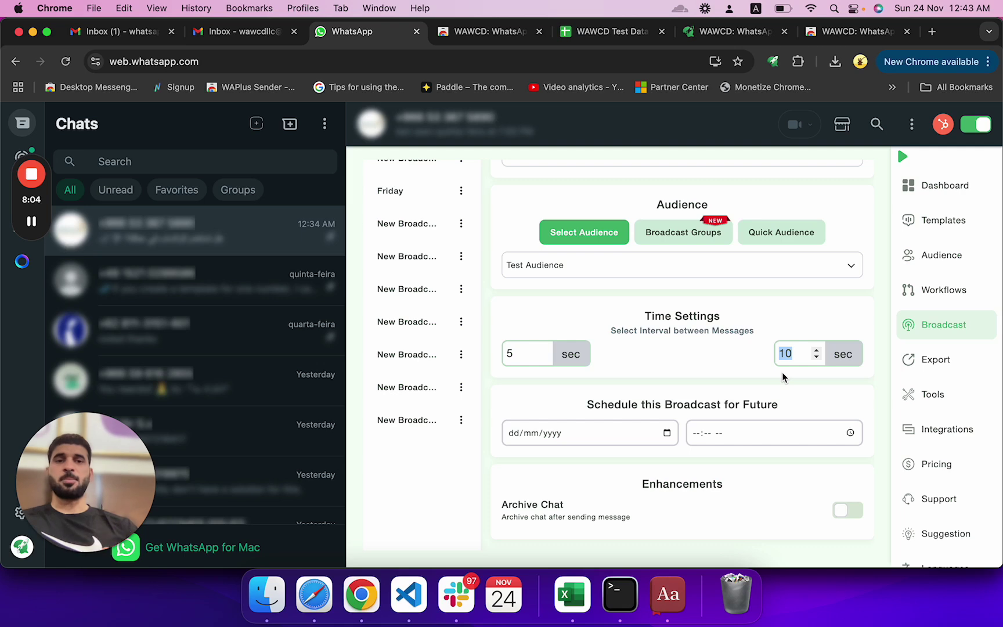
scroll(784, 376, "up", 3)
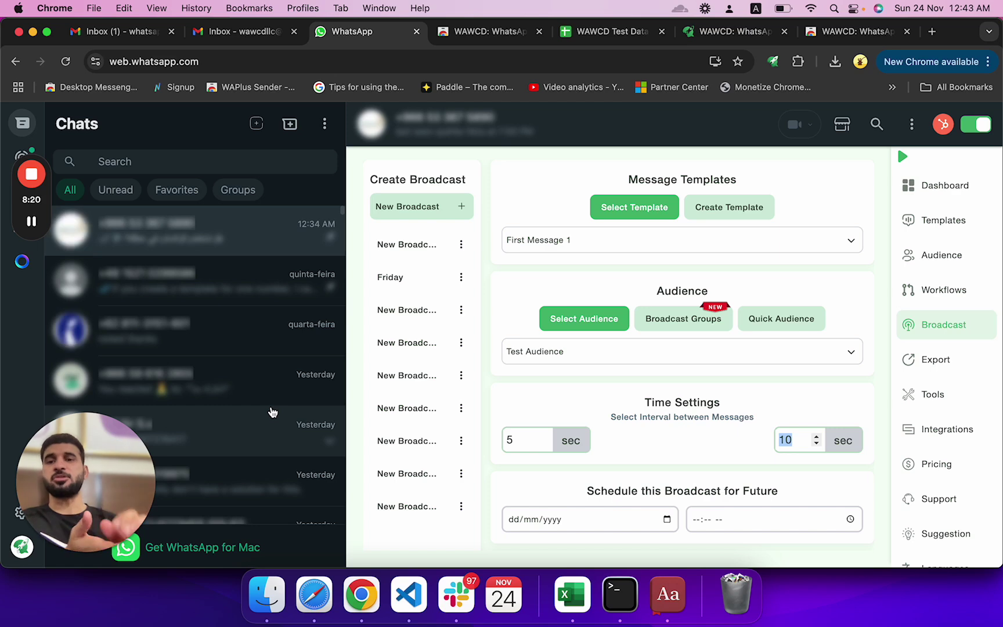
- Add a new message template and name it First Message 2
left_click(929, 220)
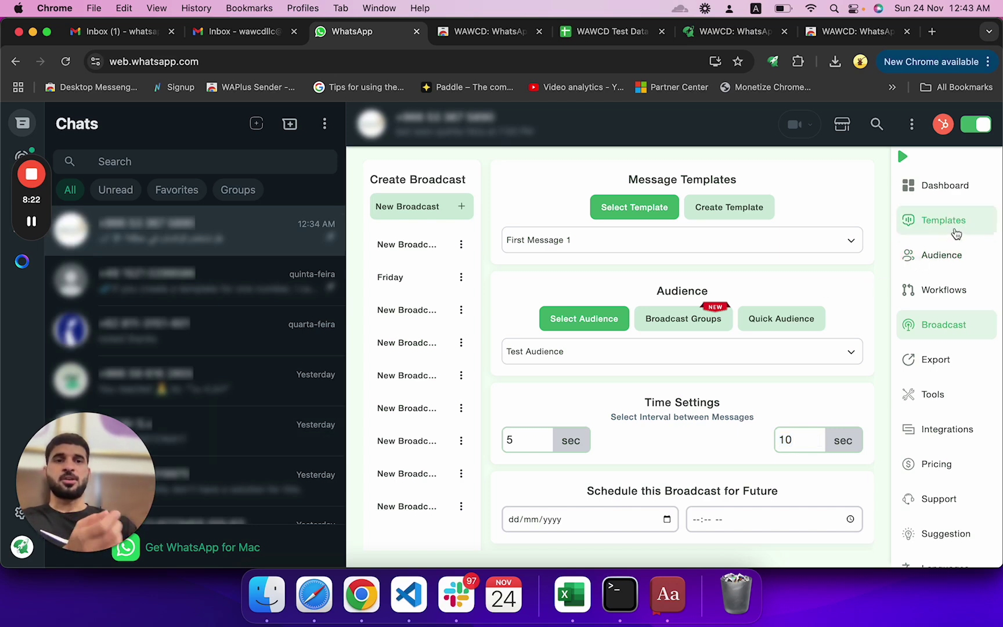
left_click(422, 228)
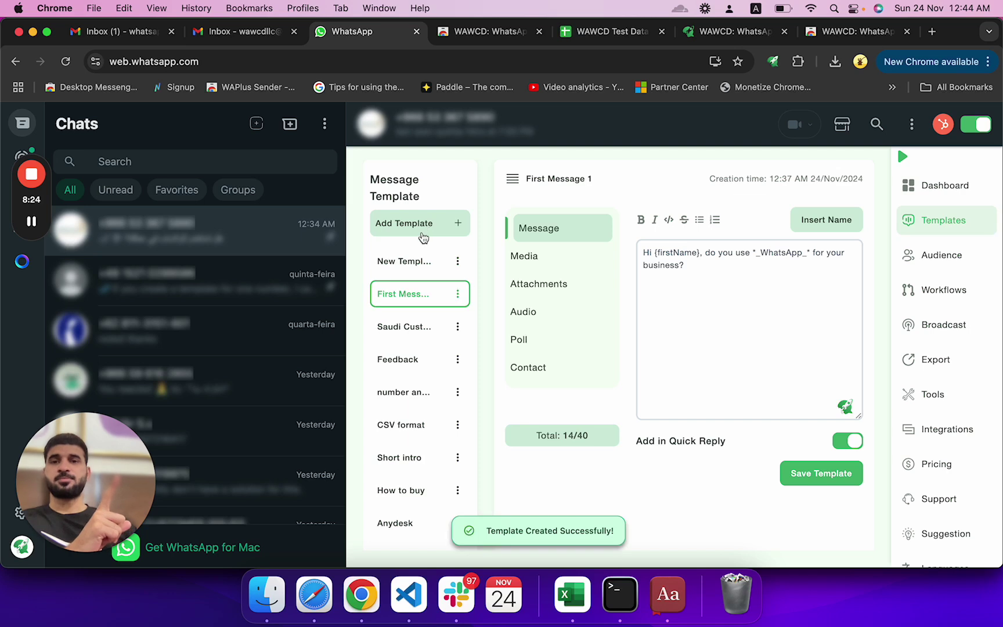
left_click(457, 262)
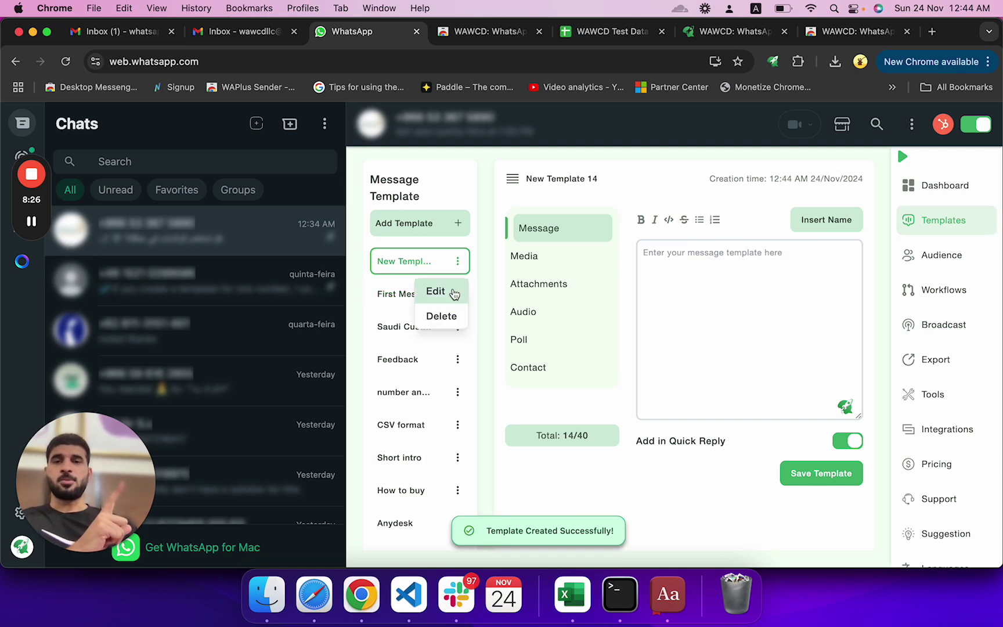
left_click(452, 291)
triple_click(421, 265)
type("F")
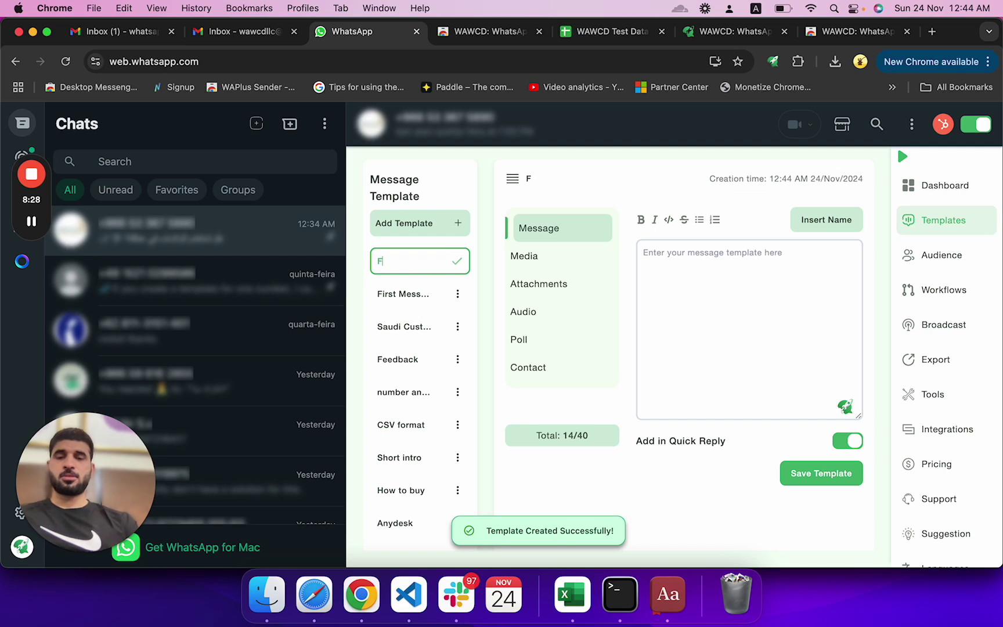
type("irst Message 2")
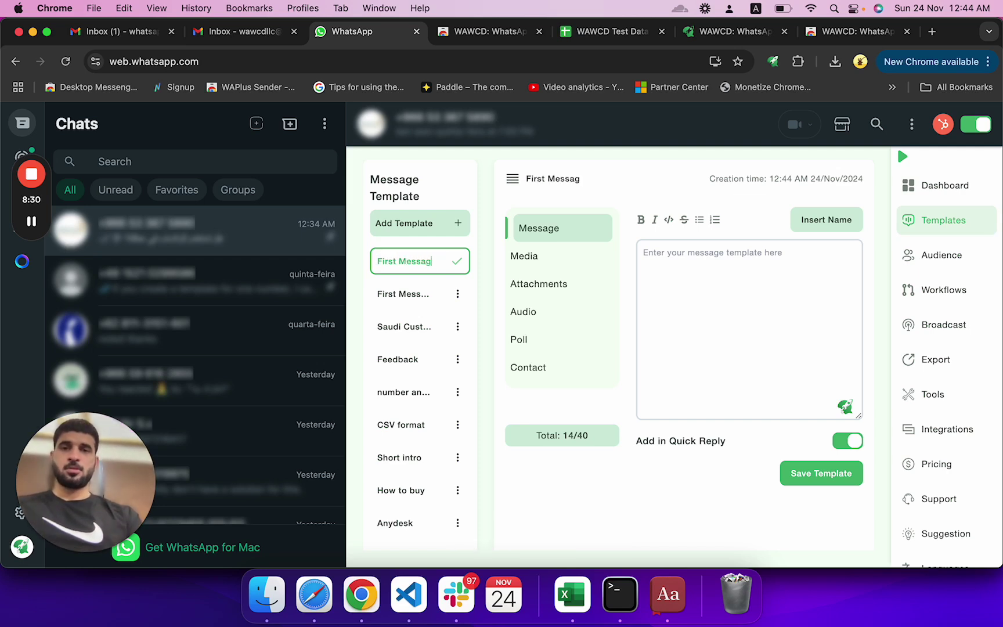
left_click(458, 262)
- Copy the message text from the First Message 1 template into the new First Message 2 template
left_click(418, 295)
triple_click(685, 255)
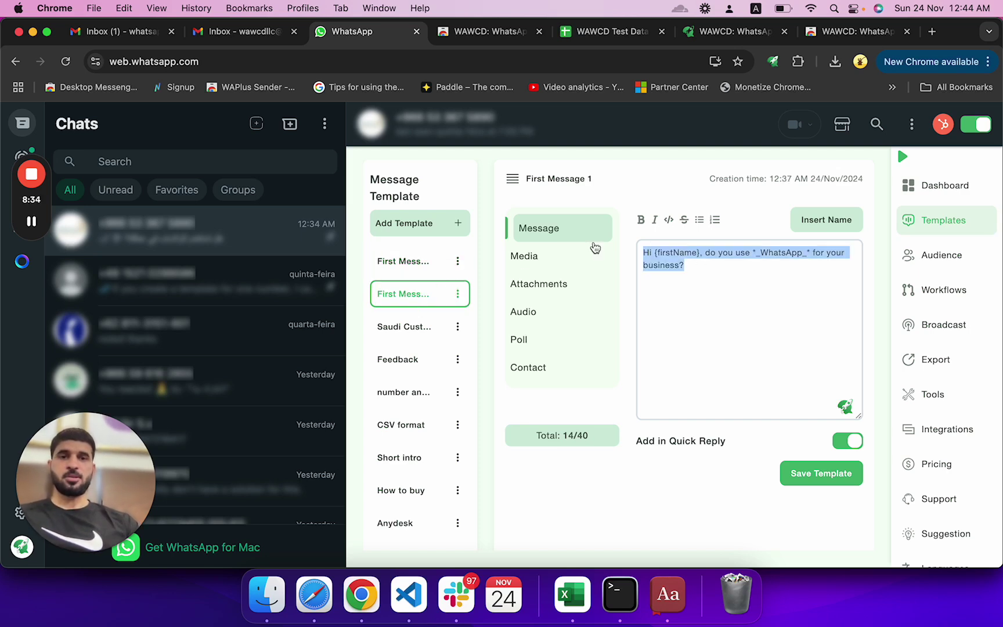
left_click(406, 262)
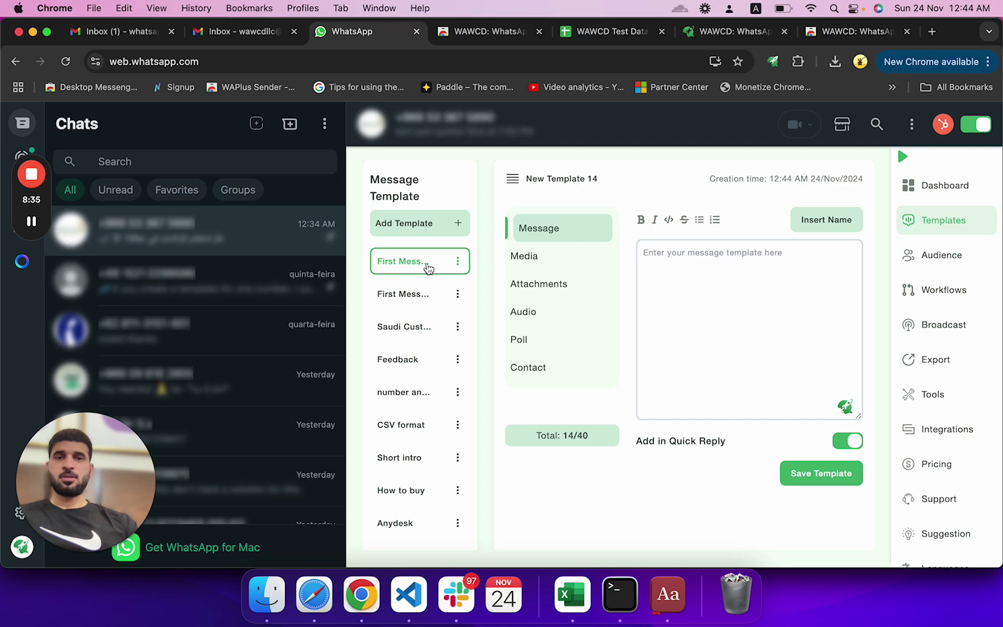
left_click(675, 262)
key("super+v")
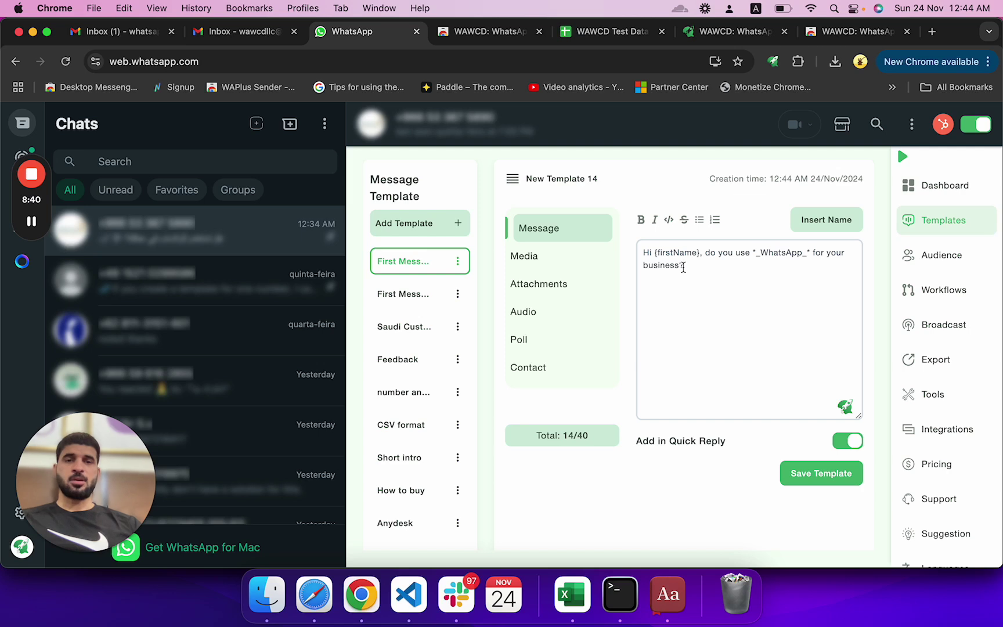
- Rephrase the new template's message with the WAWCD AI Assistant and use the rephrased text
left_click(846, 406)
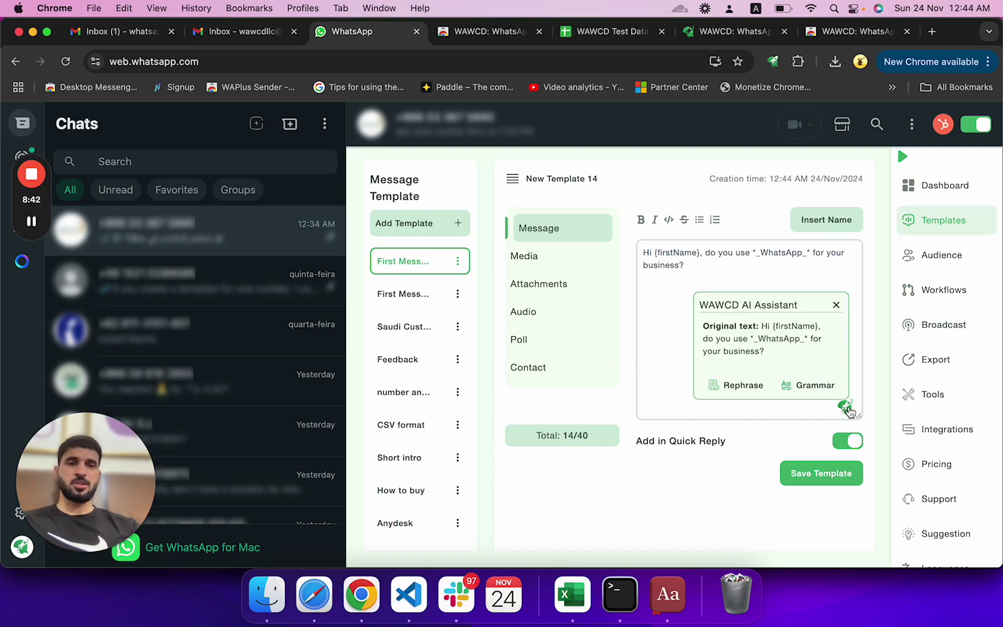
left_click(751, 386)
scroll(766, 334, "down", 2)
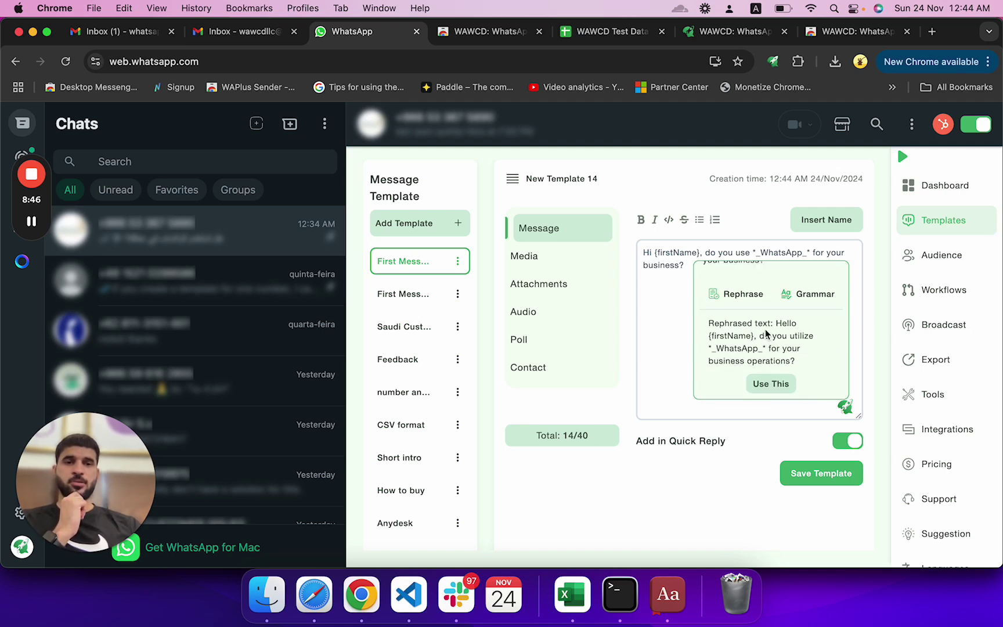
left_click(771, 384)
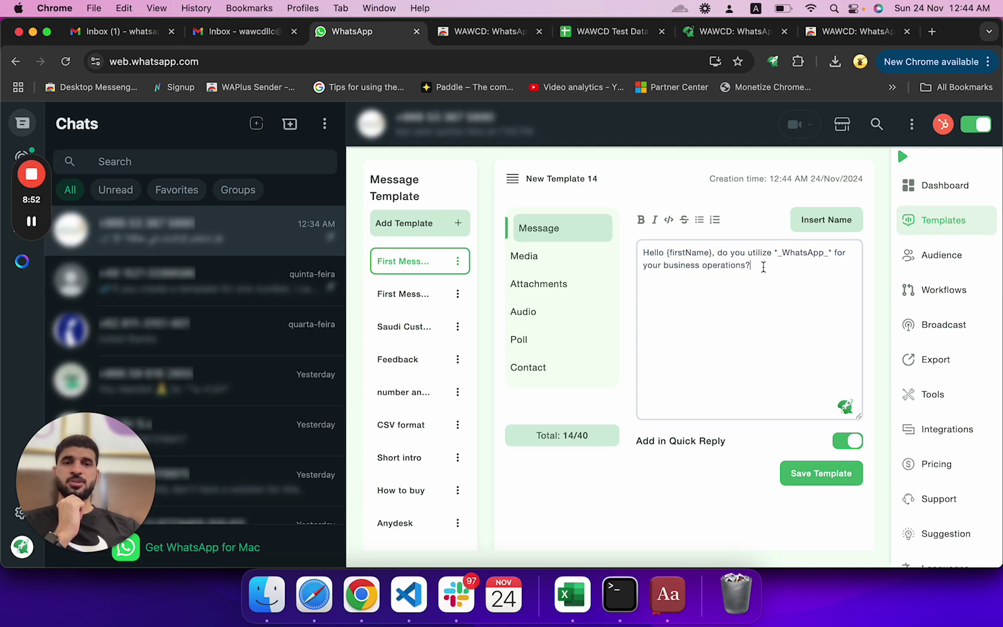
- Check the original First Message 1 text and try to open the AI Assistant in the new template
left_click(423, 296)
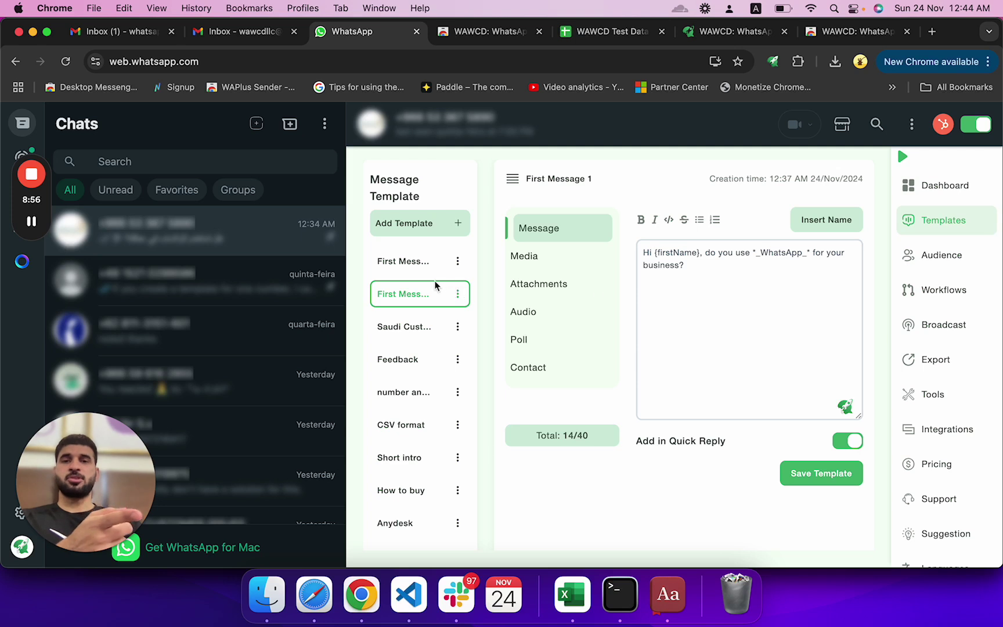
left_click(418, 266)
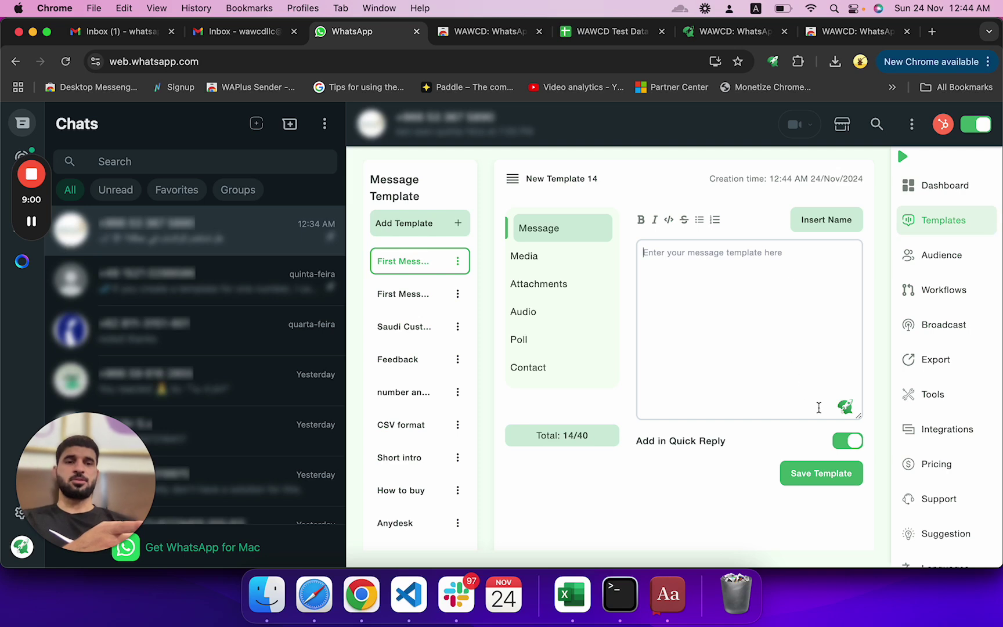
left_click(846, 408)
- Copy the First Message 1 text into the First Message 2 template's empty message again
left_click(403, 294)
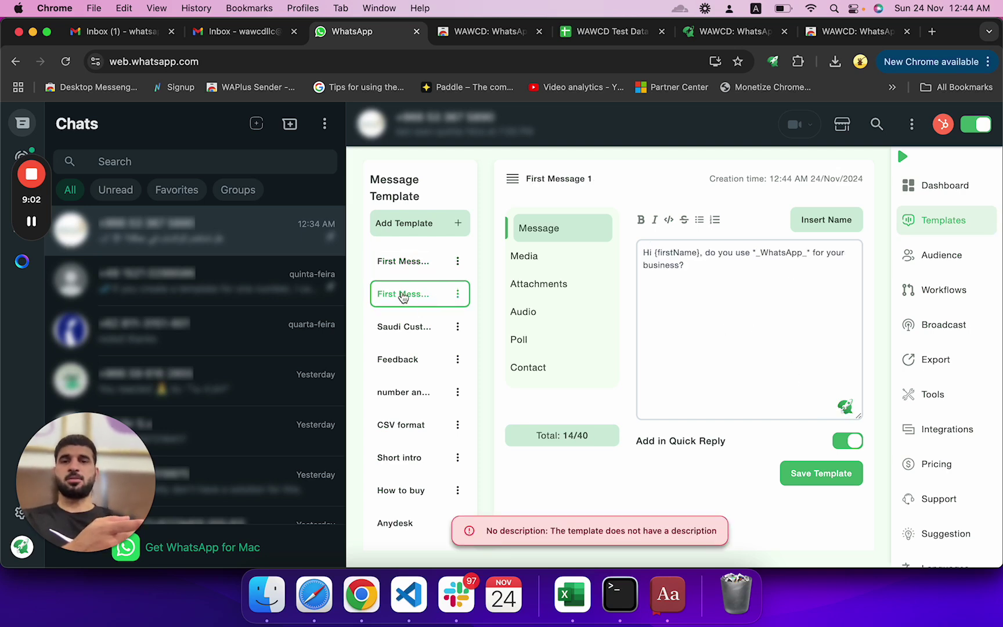
left_click_drag(689, 279, 633, 244)
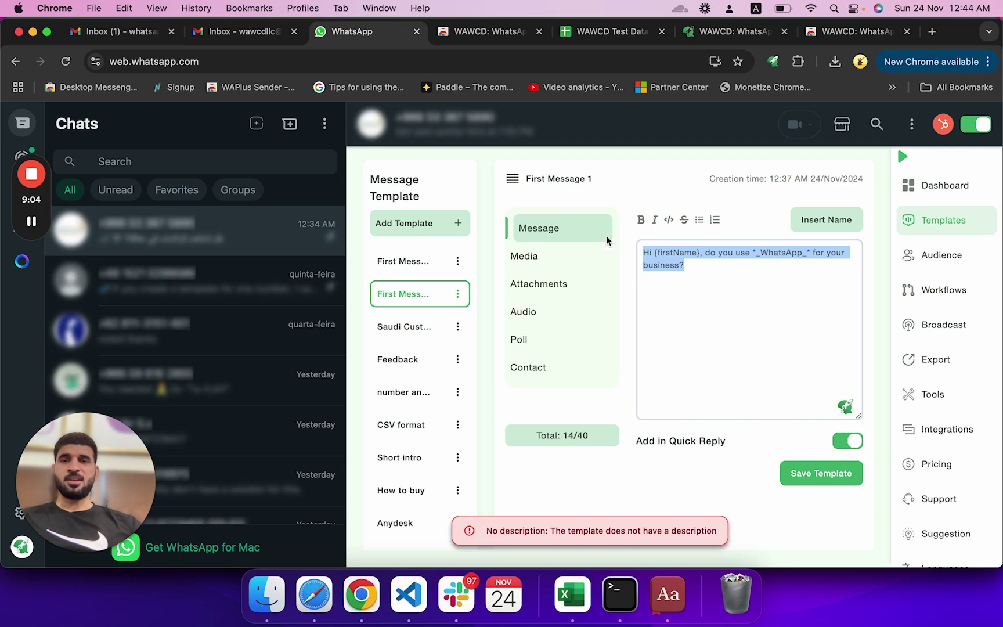
left_click(410, 261)
left_click(678, 261)
key("super+v")
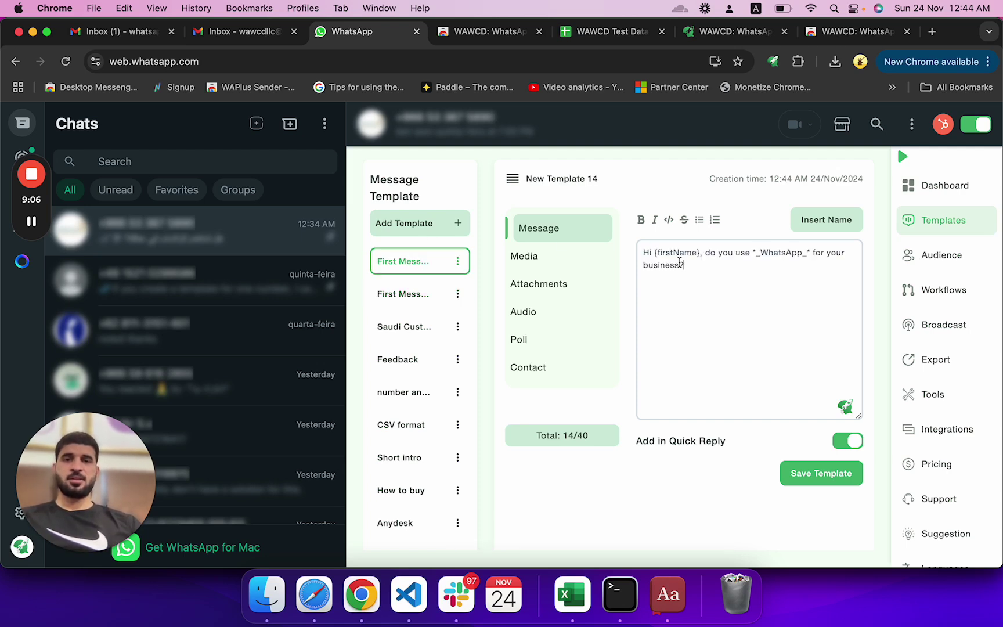
- Rephrase the New Template 14 message with the WAWCD AI Assistant and use the suggested text
left_click(845, 408)
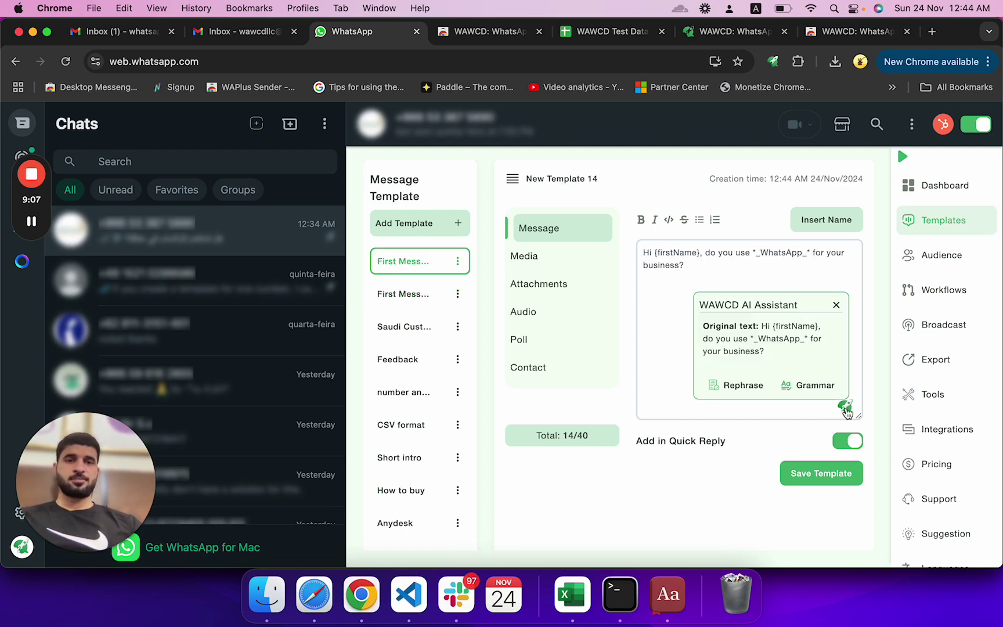
left_click(747, 385)
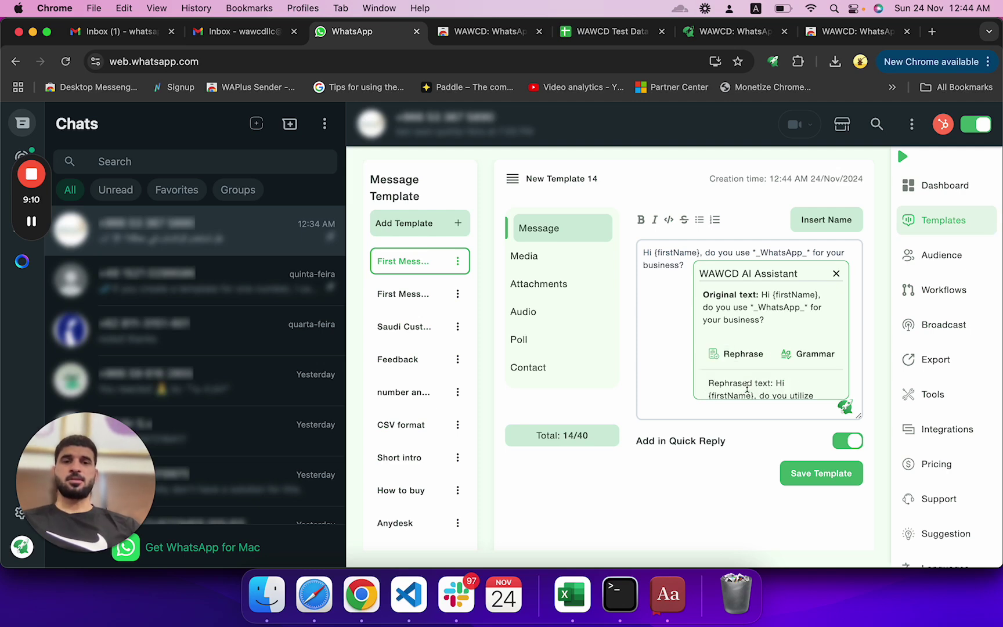
left_click(761, 386)
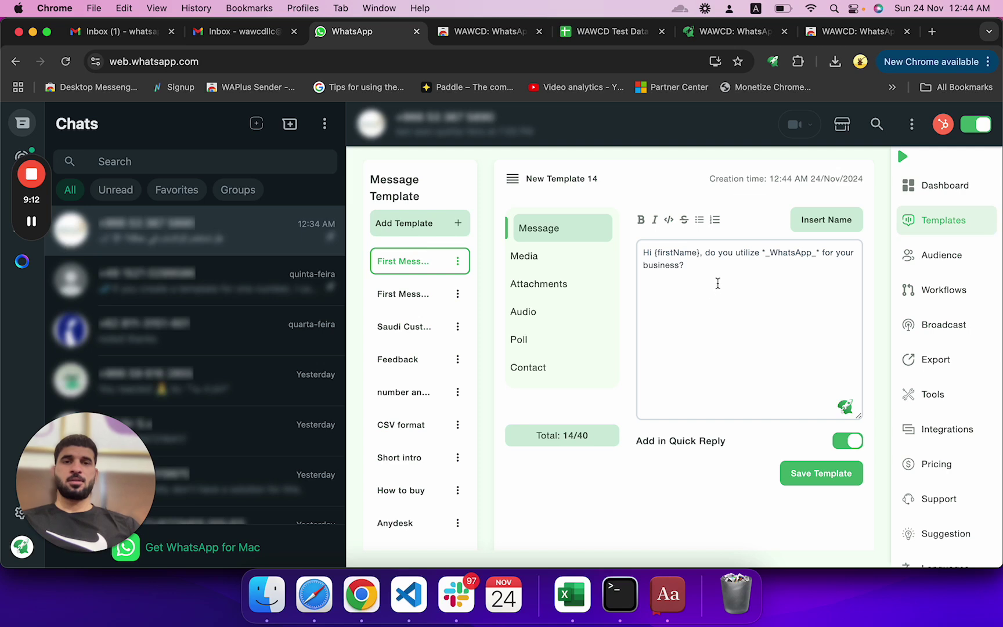
- Rephrase the message once more with the AI Assistant, use the "Hello {firstName}" version and save the template
left_click(845, 406)
left_click(746, 387)
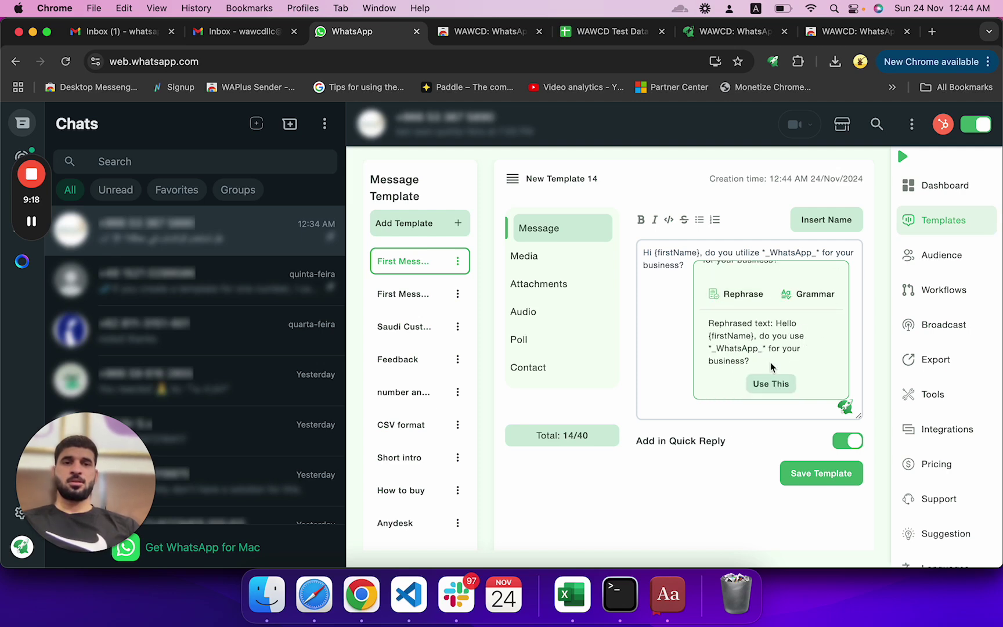
scroll(771, 337, "up", 2)
scroll(739, 358, "down", 2)
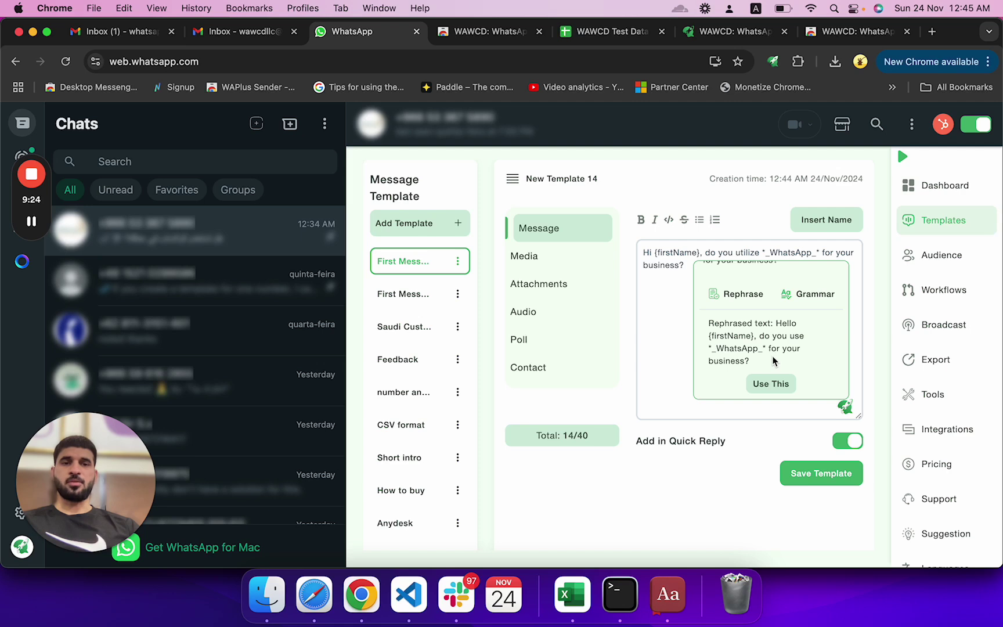
scroll(773, 361, "up", 2)
scroll(773, 361, "down", 2)
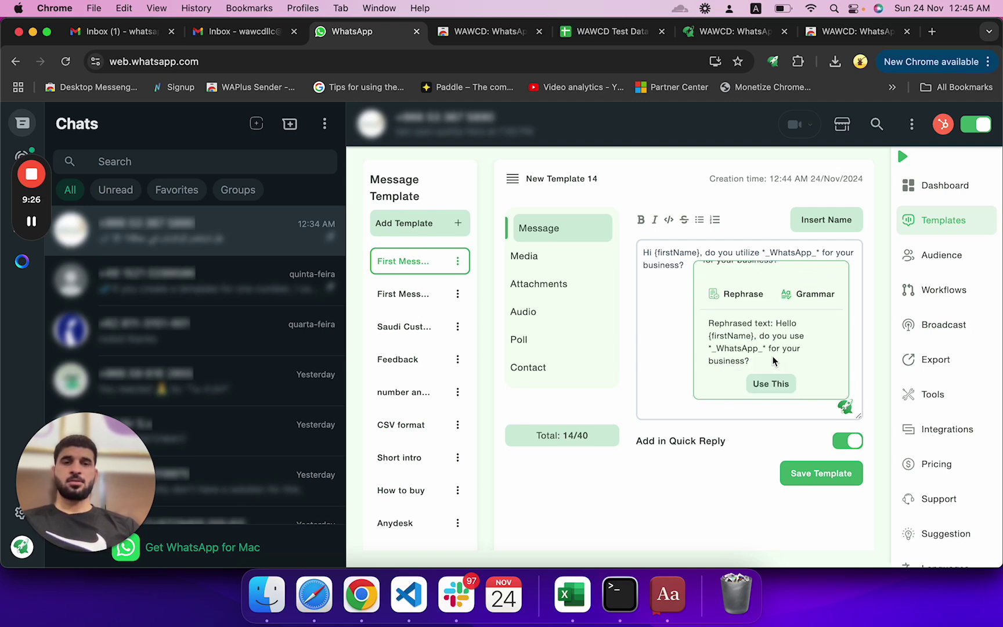
left_click(775, 382)
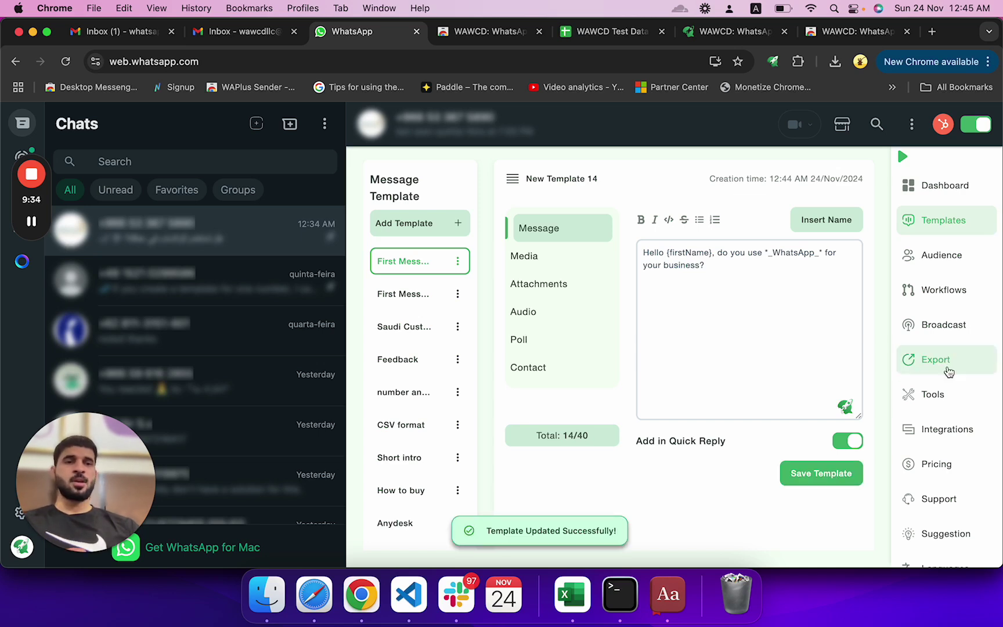
- Check which templates can be selected for a broadcast, and return to the message templates to check New Template 14
left_click(946, 331)
left_click(574, 240)
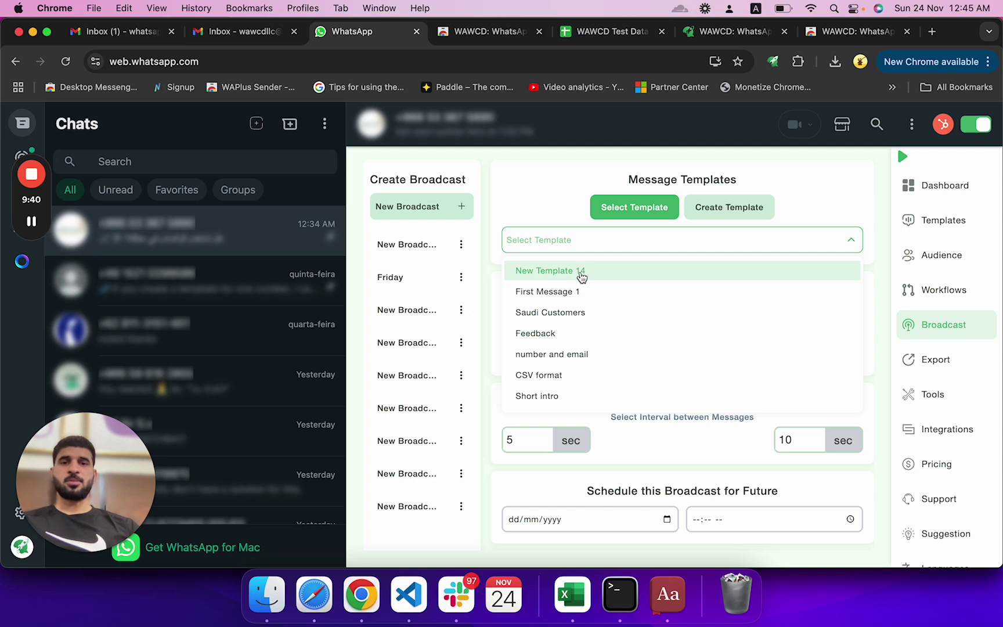
left_click(929, 221)
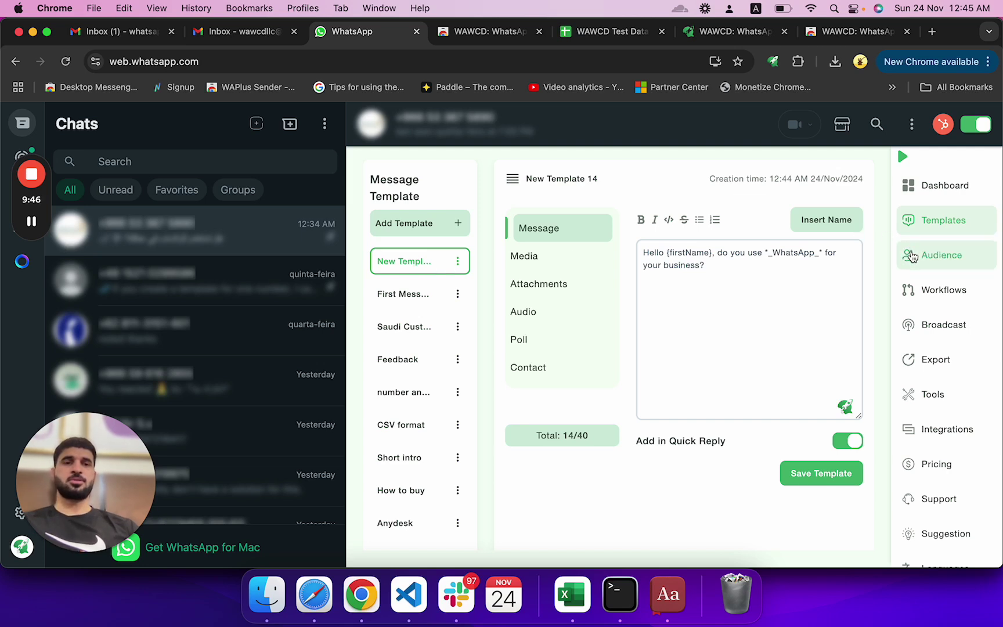
- Select the First Message 1 and New Template 14 templates and the Test Audience for the broadcast
left_click(946, 324)
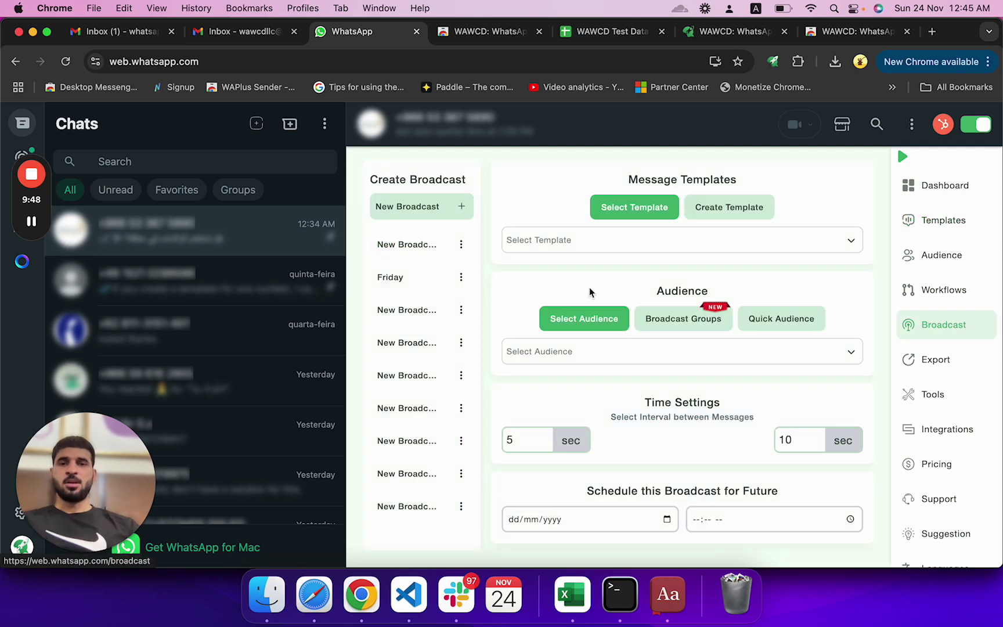
left_click(544, 241)
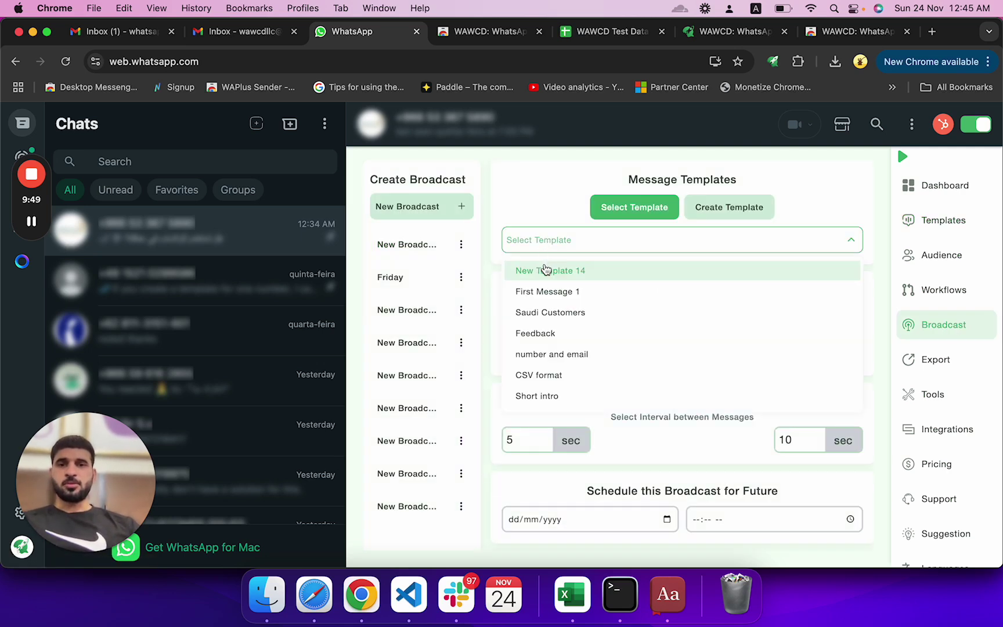
left_click(547, 295)
left_click(545, 272)
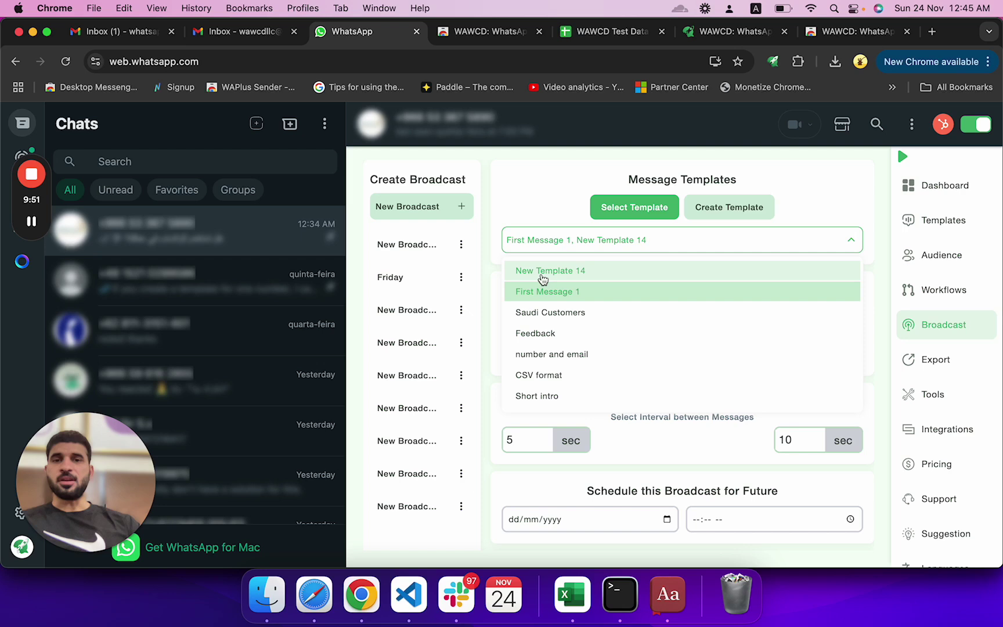
left_click(533, 204)
left_click(553, 351)
left_click(554, 382)
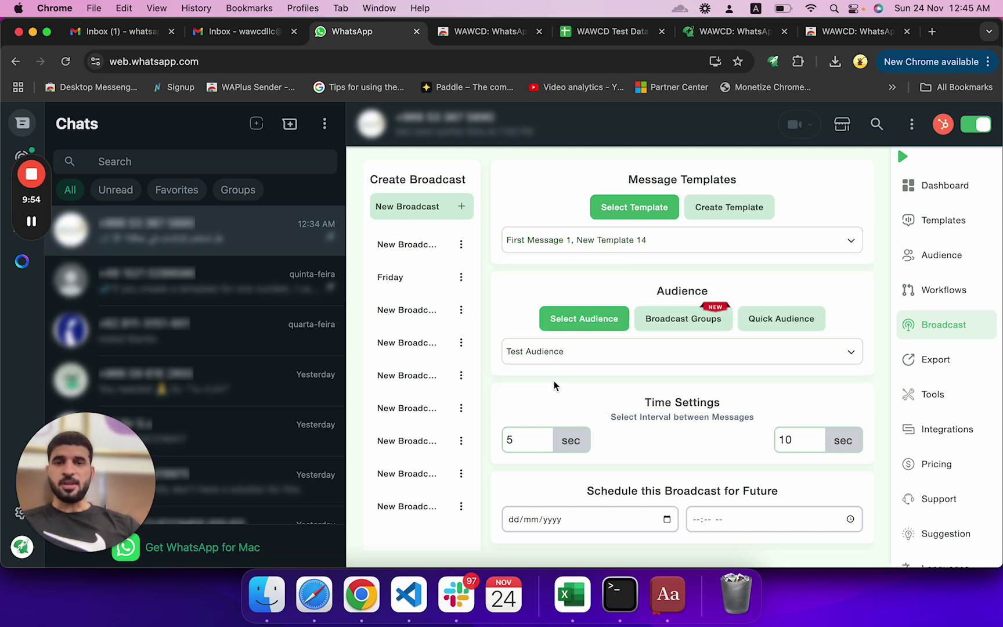
- Set the broadcast's schedule date to 24/11/2024, view the time options and clear the date again
scroll(538, 423, "down", 5)
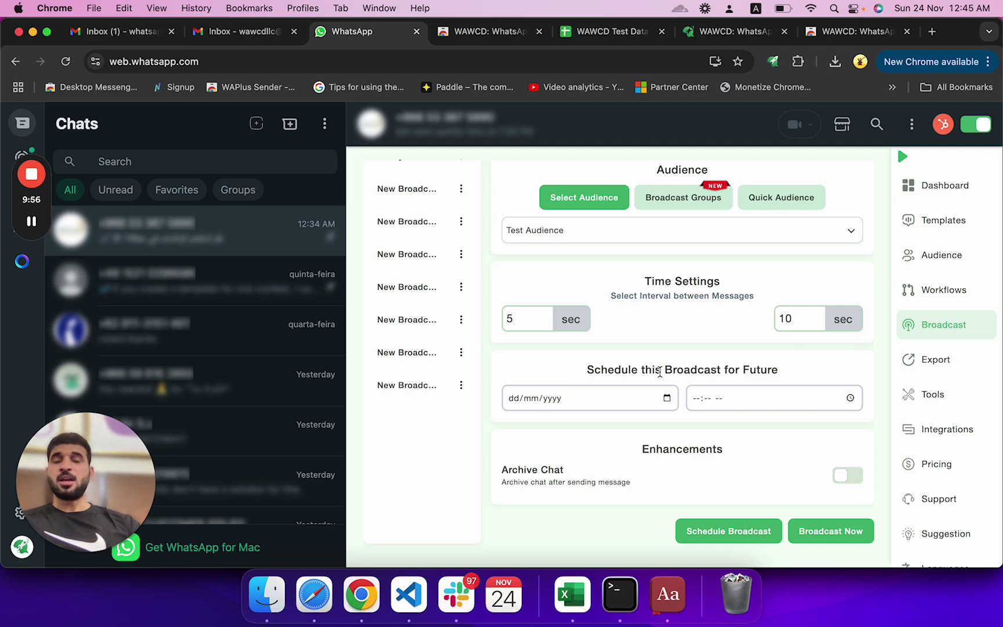
left_click(665, 398)
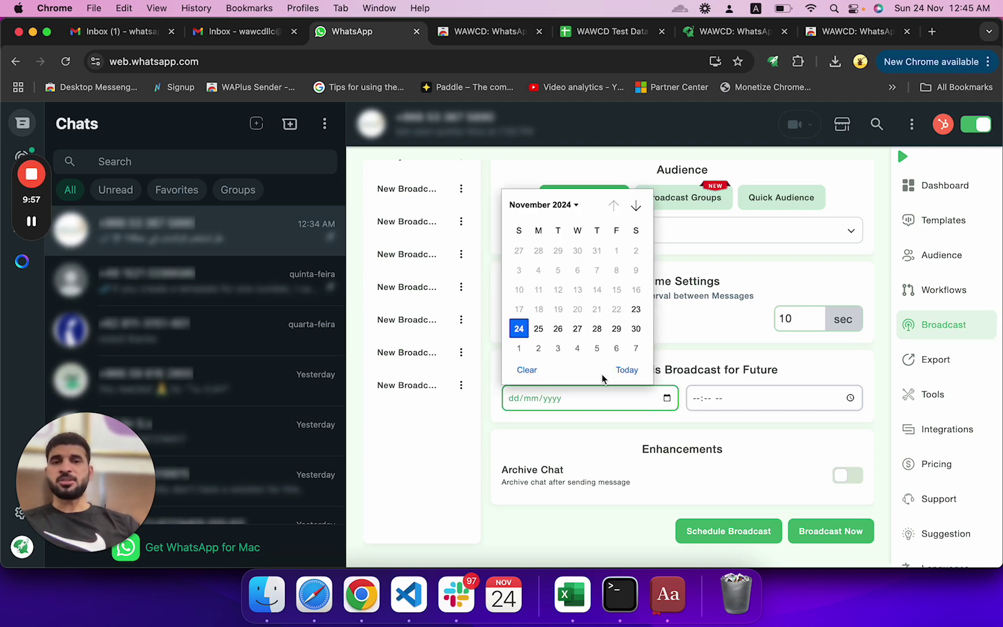
left_click(519, 329)
left_click(849, 398)
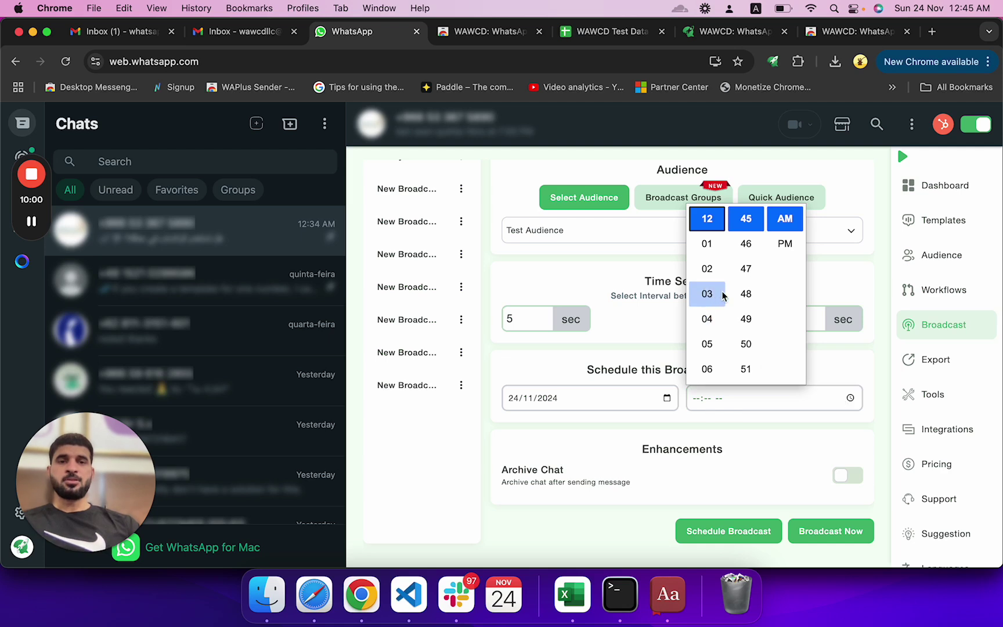
left_click(667, 398)
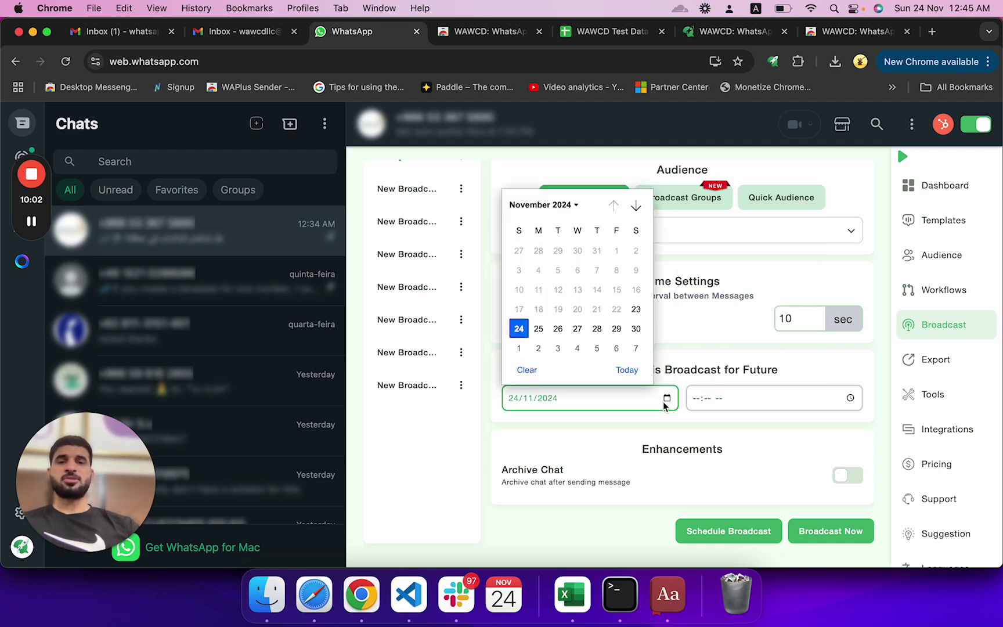
left_click(527, 370)
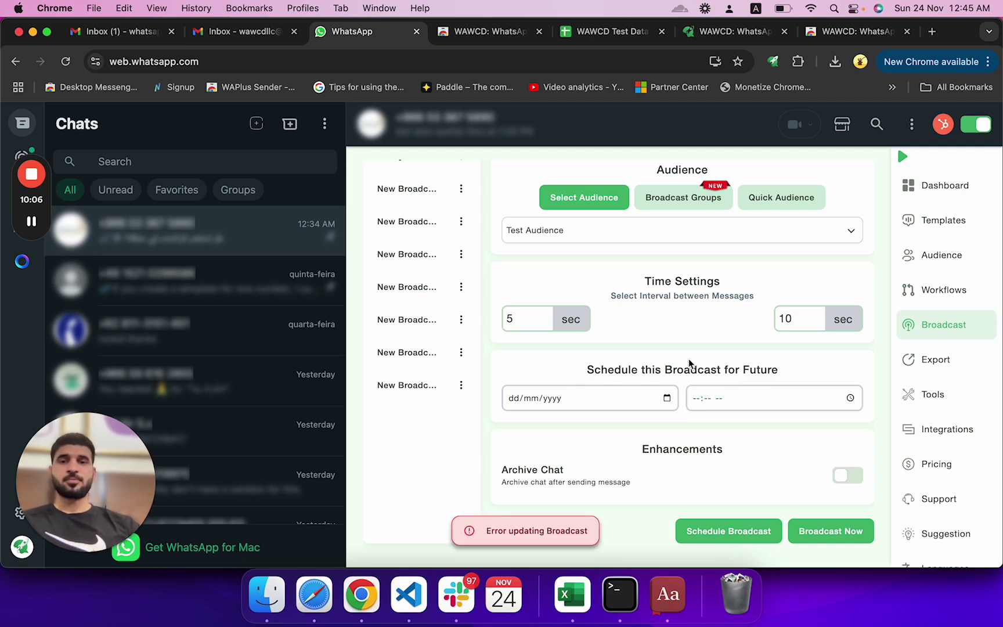
- Review the broadcast's settings and the Archive Chat enhancement
scroll(690, 365, "up", 2)
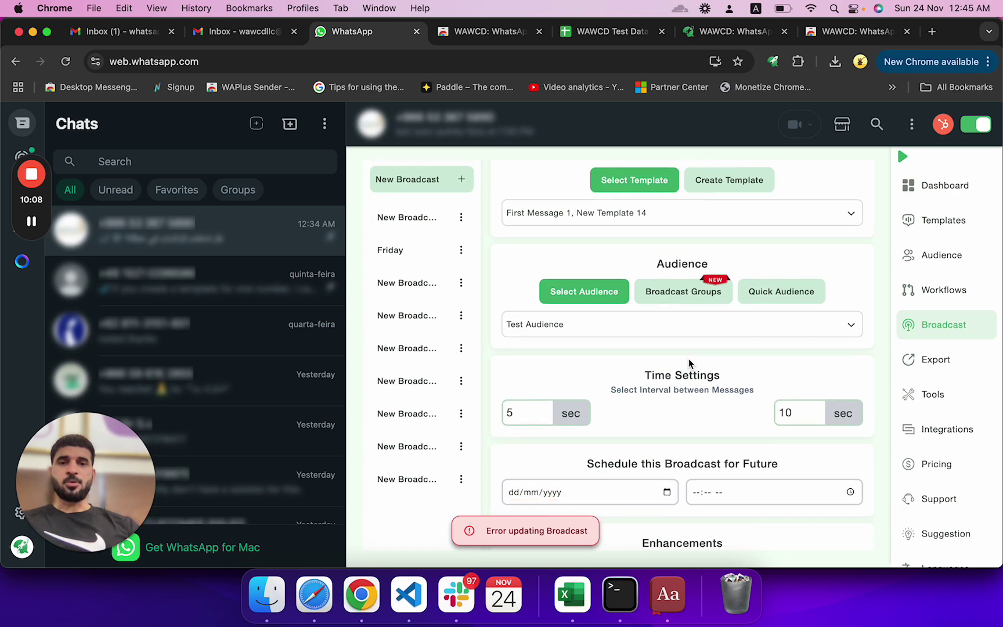
scroll(679, 372, "down", 2)
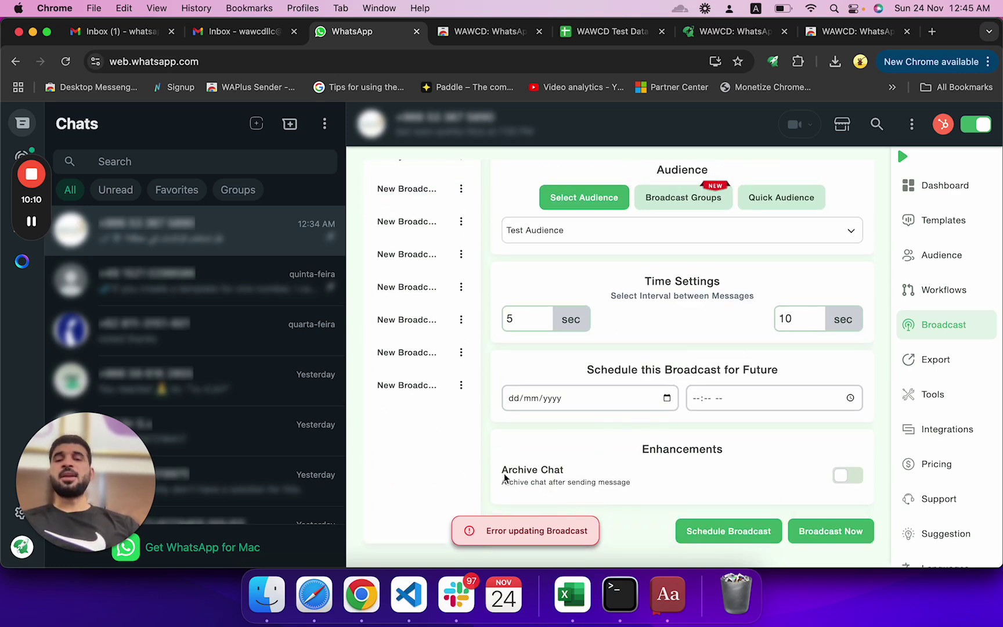
left_click_drag(502, 469, 561, 470)
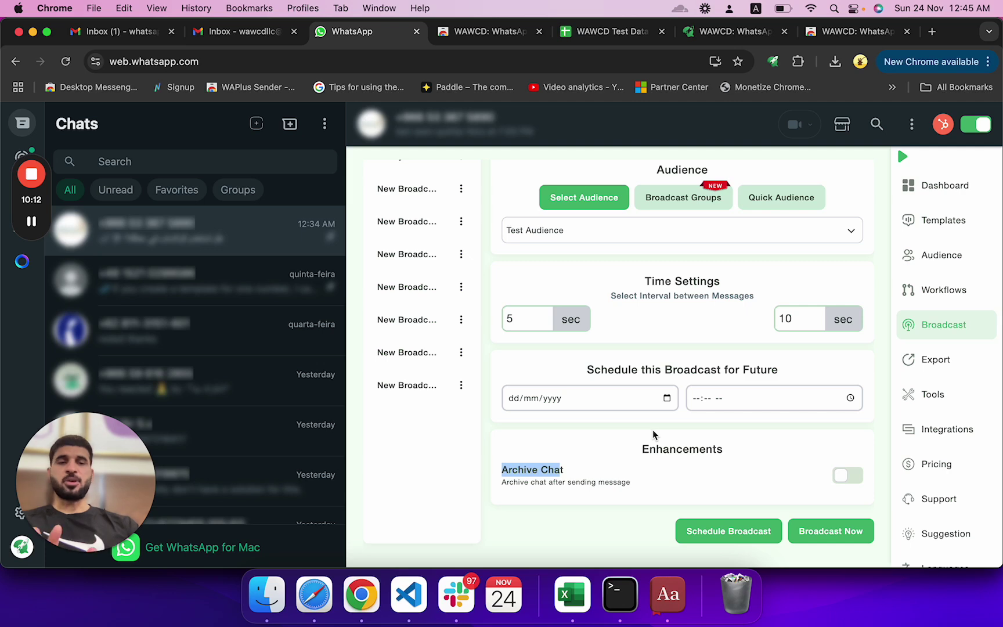
scroll(752, 412, "up", 2)
scroll(753, 413, "down", 2)
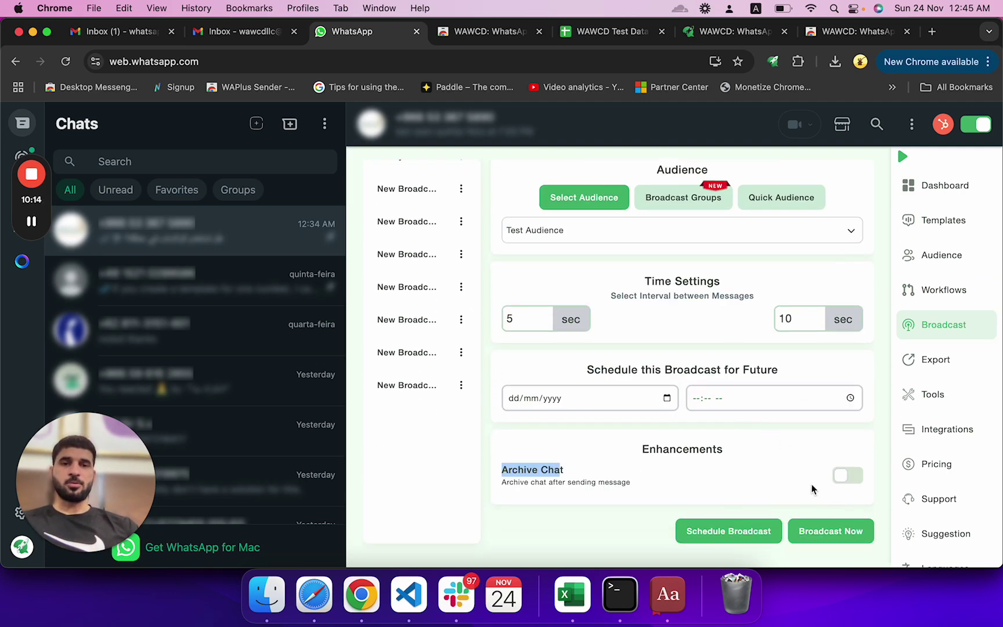
- Request an immediate broadcast and cancel at the usage disclaimer
left_click(823, 534)
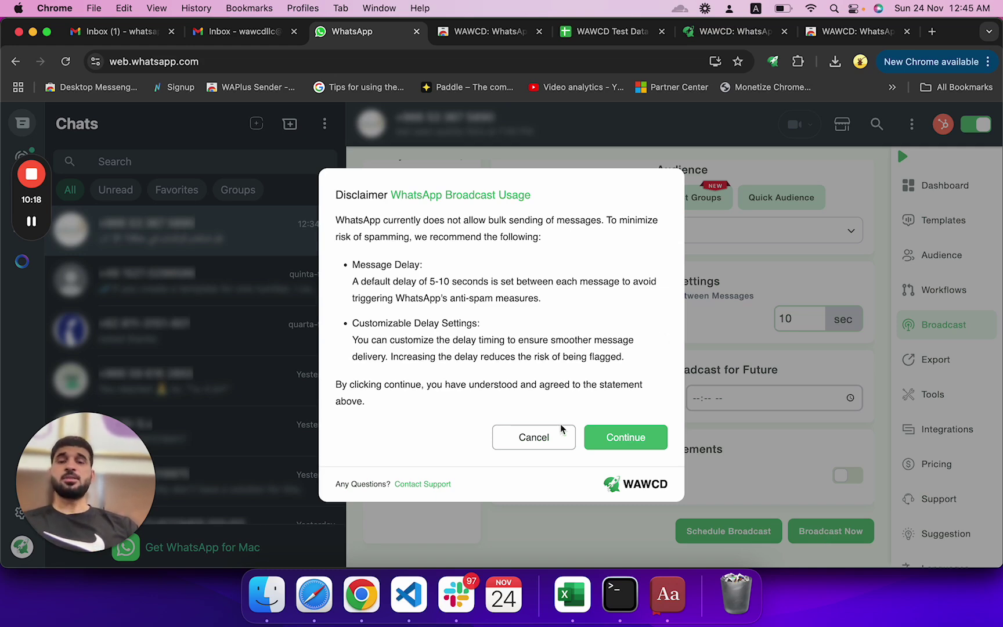
left_click(544, 436)
- Examine the broadcast's selected templates, audience, message interval and scheduling options
scroll(634, 313, "up", 3)
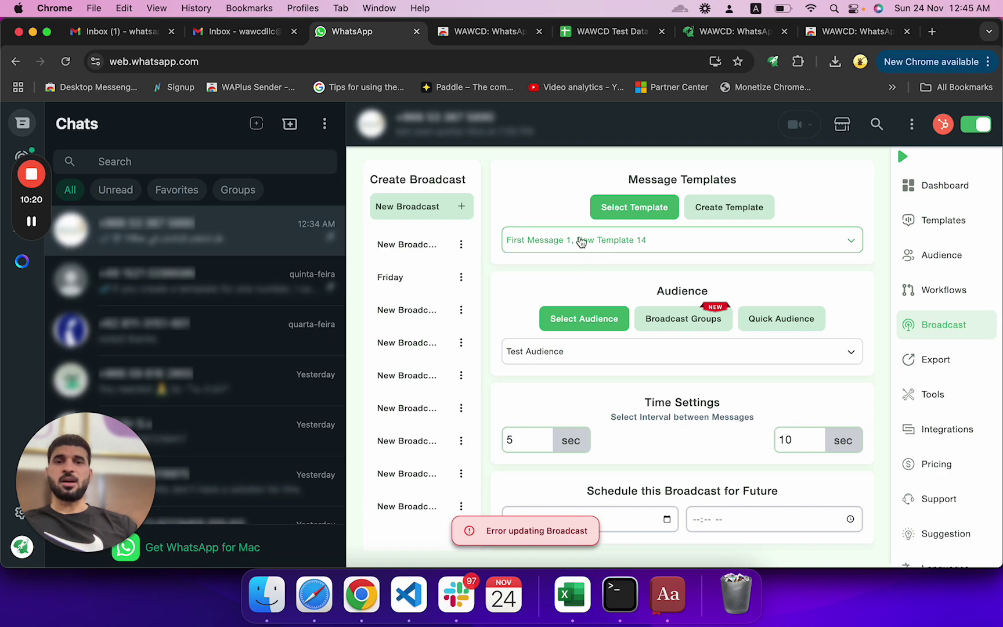
left_click(581, 244)
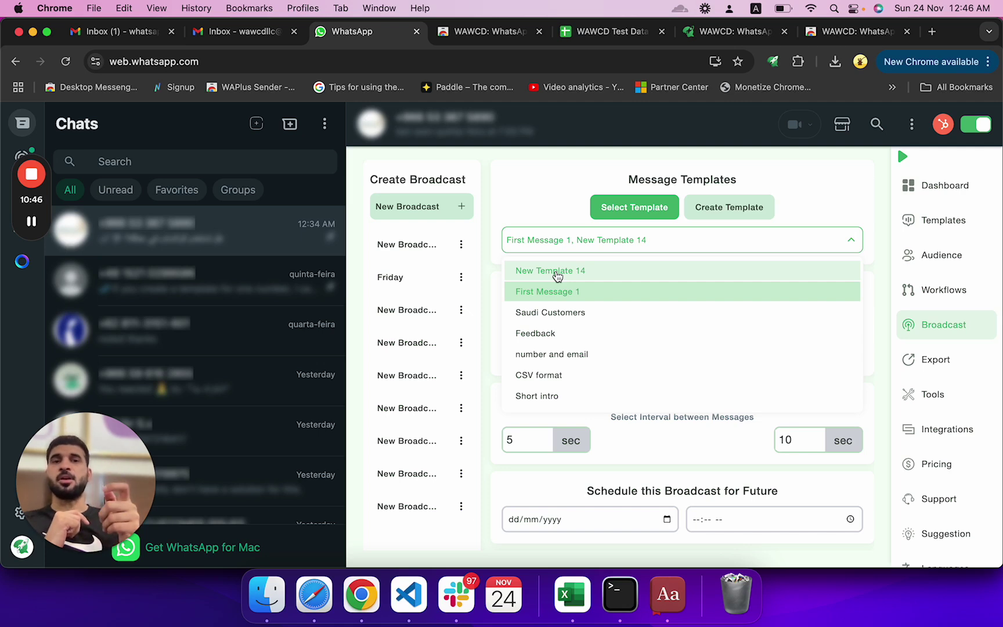
left_click(549, 201)
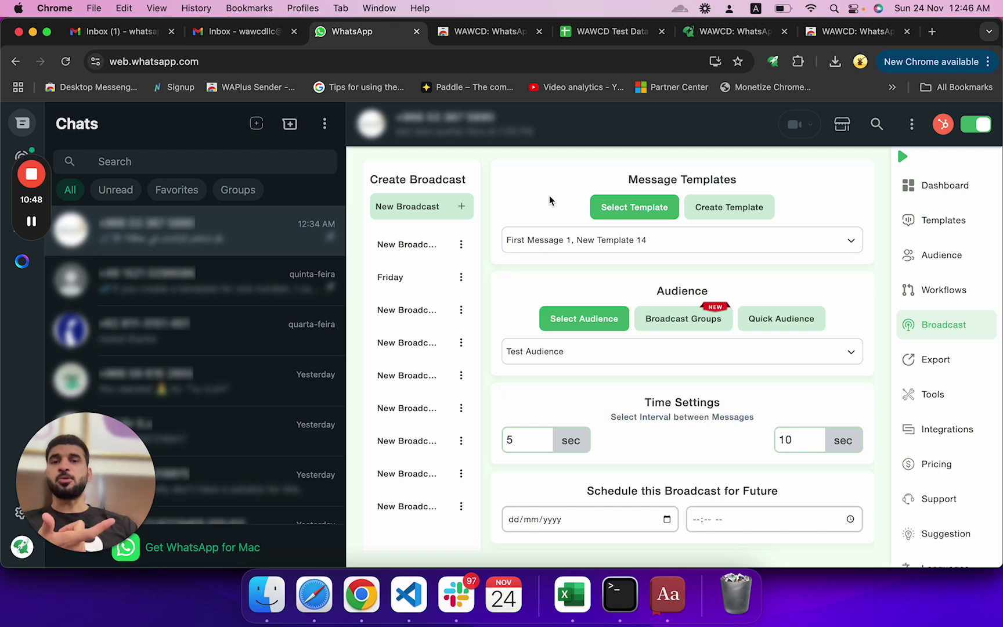
scroll(581, 328, "down", 2)
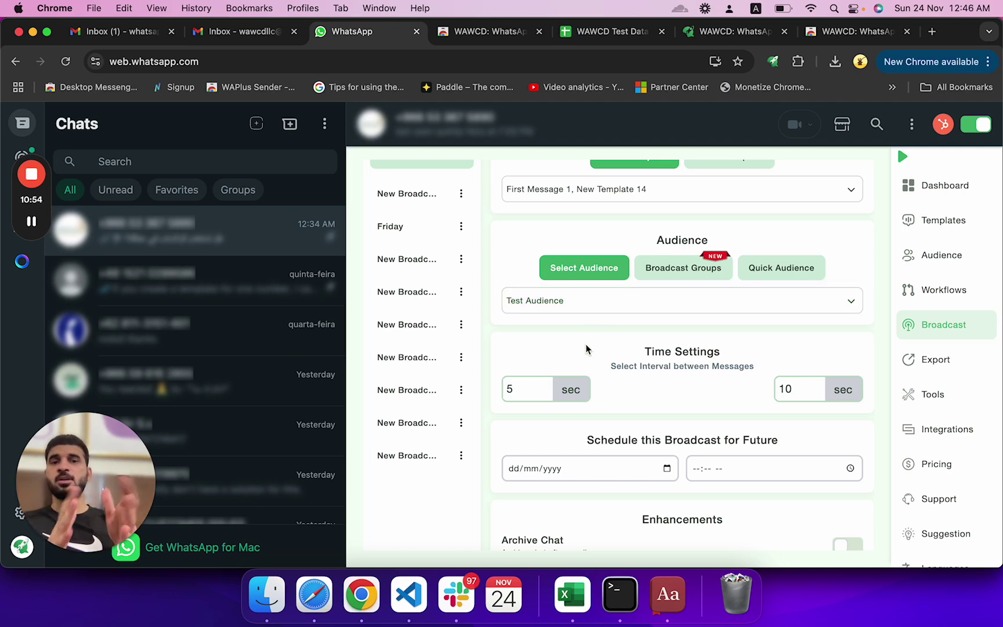
scroll(633, 387, "down", 2)
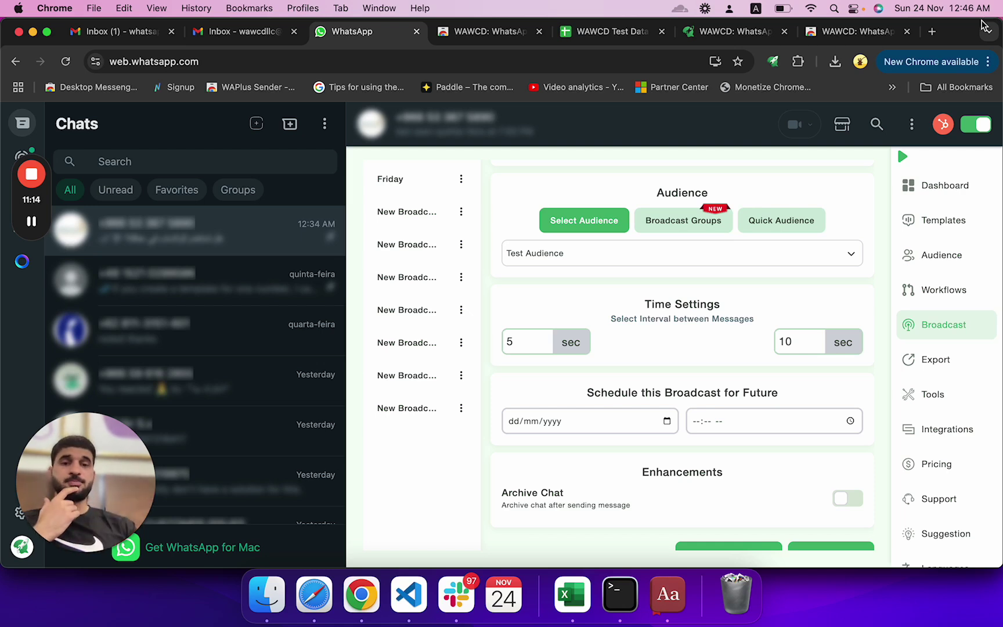
left_click_drag(608, 393, 704, 395)
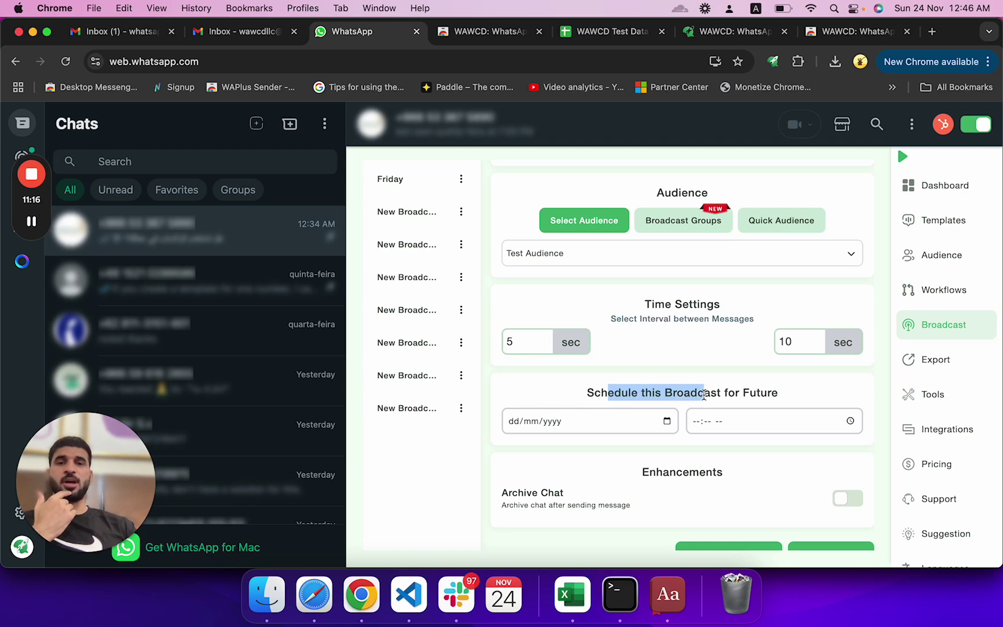
scroll(704, 395, "up", 1)
left_click(649, 320)
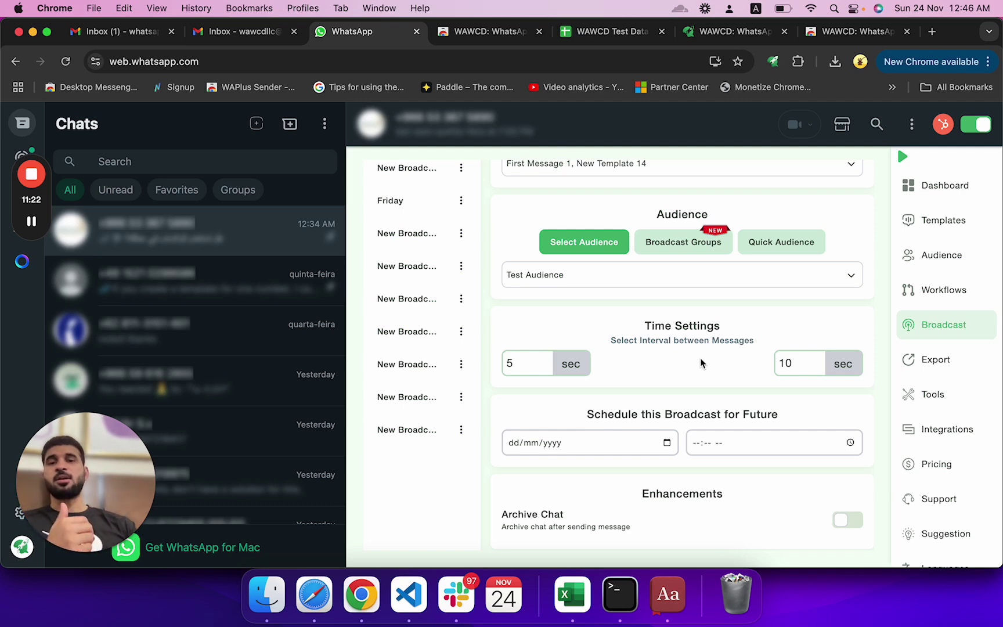
- Start the broadcast immediately, accepting the usage disclaimer, and move the progress counter away from the webcam bubble over the chat list's edge
scroll(765, 376, "down", 2)
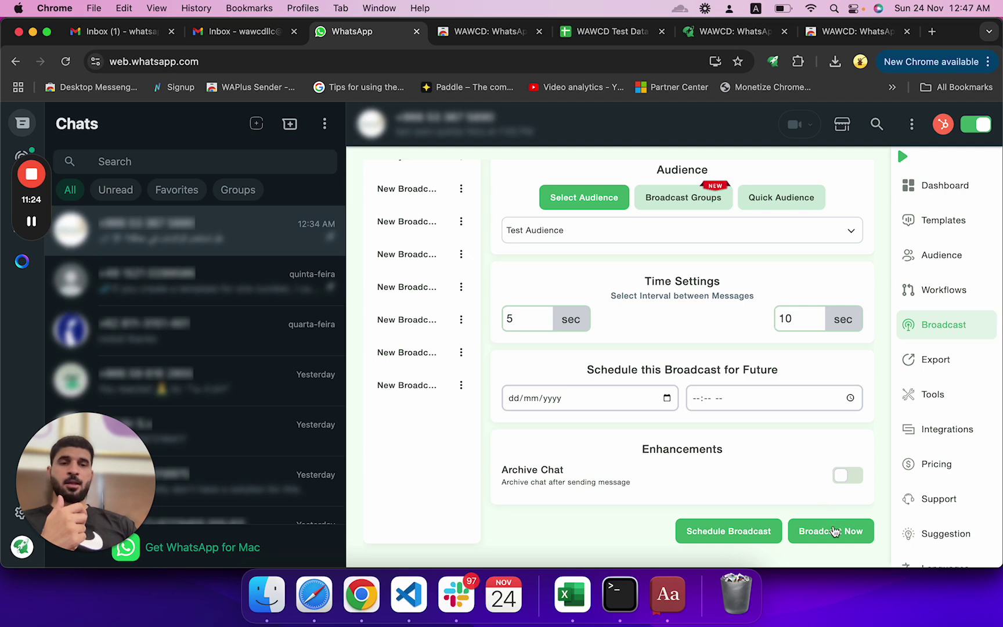
left_click(834, 532)
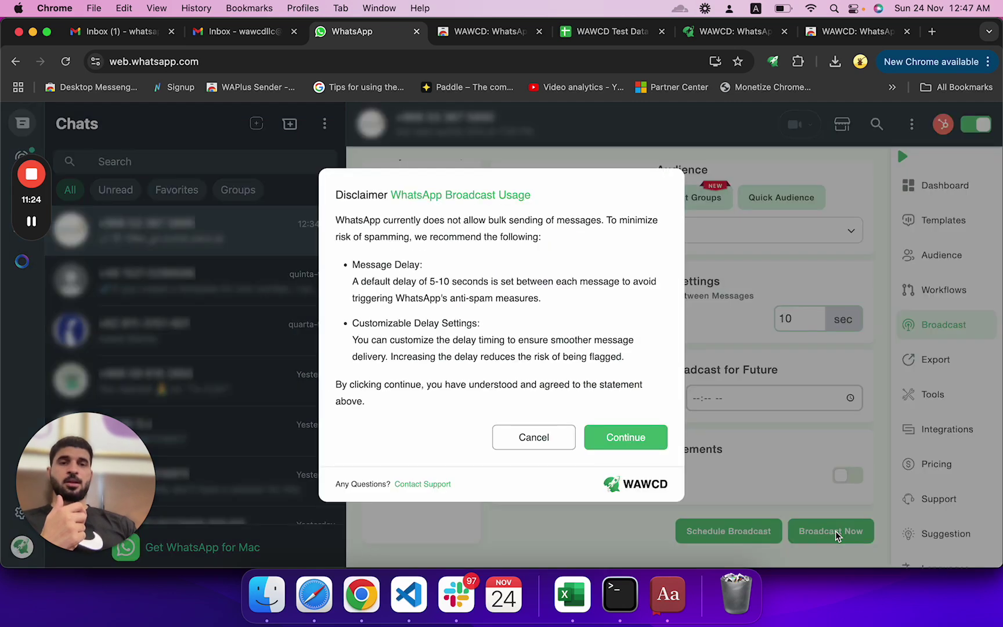
left_click(608, 437)
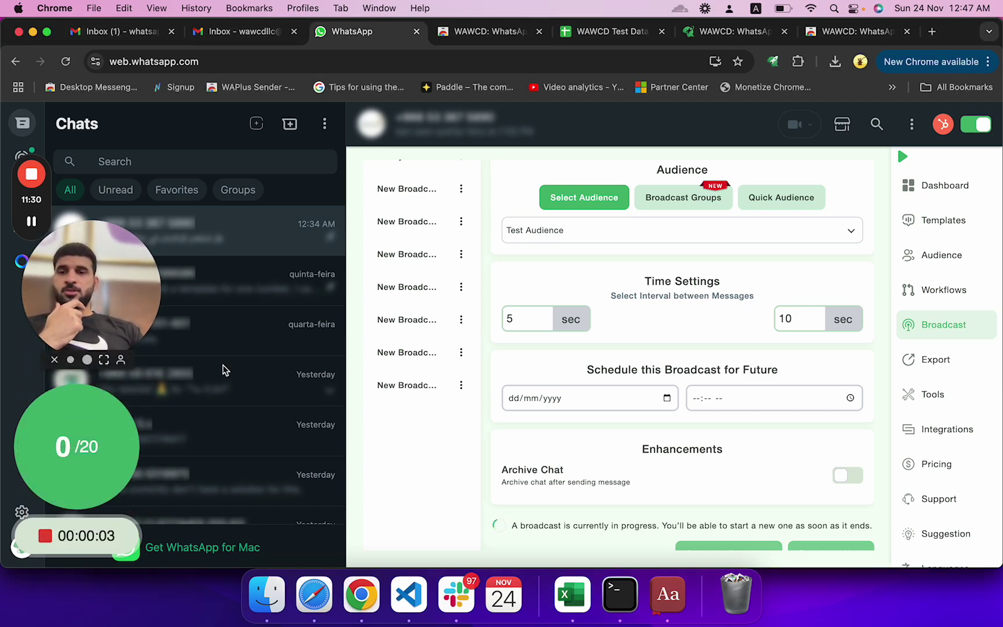
left_click_drag(81, 434, 340, 344)
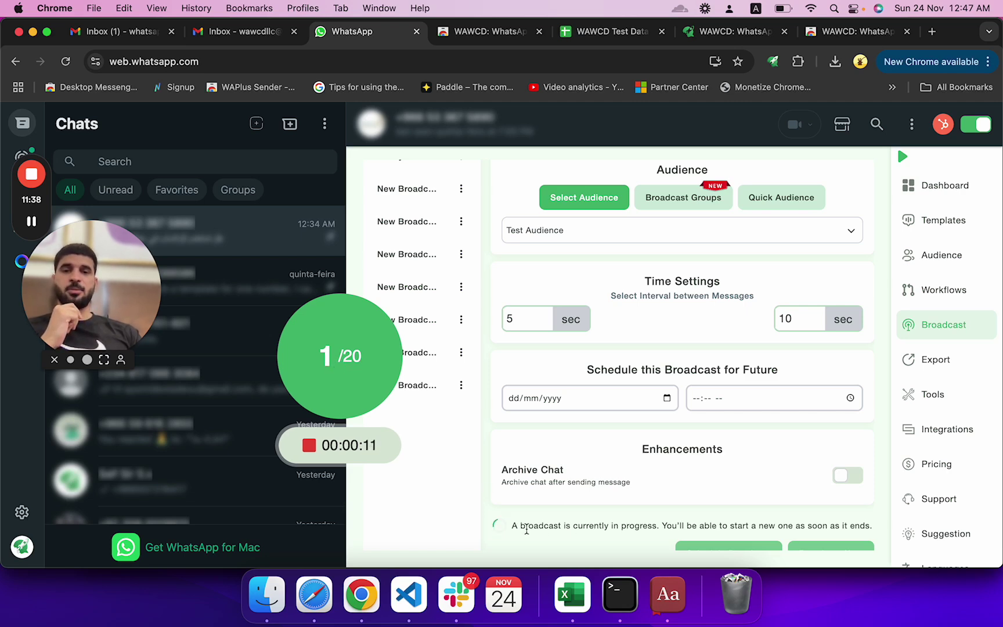
scroll(691, 530, "down", 1)
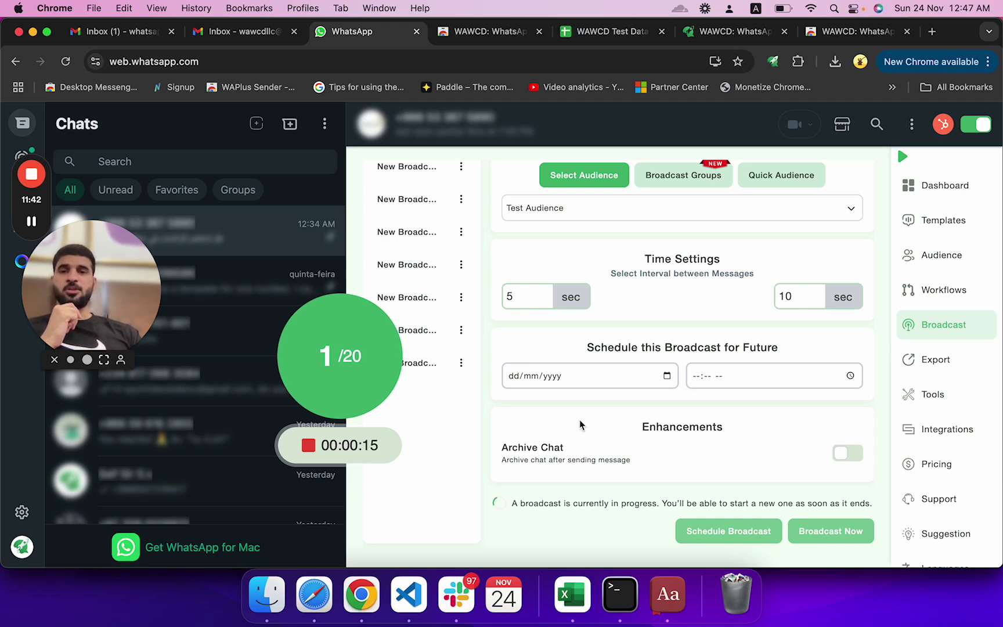
- Open the analytics report of the most recent broadcast in the list and examine its recipient statuses
scroll(580, 407, "up", 5)
left_click(424, 249)
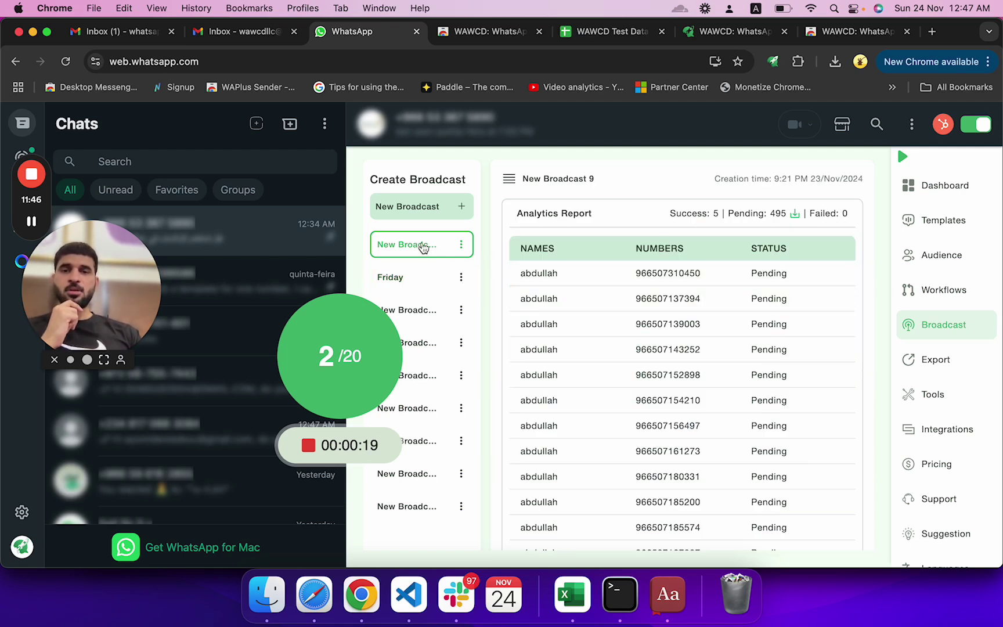
scroll(422, 247, "down", 3)
scroll(422, 246, "up", 3)
scroll(685, 365, "down", 2)
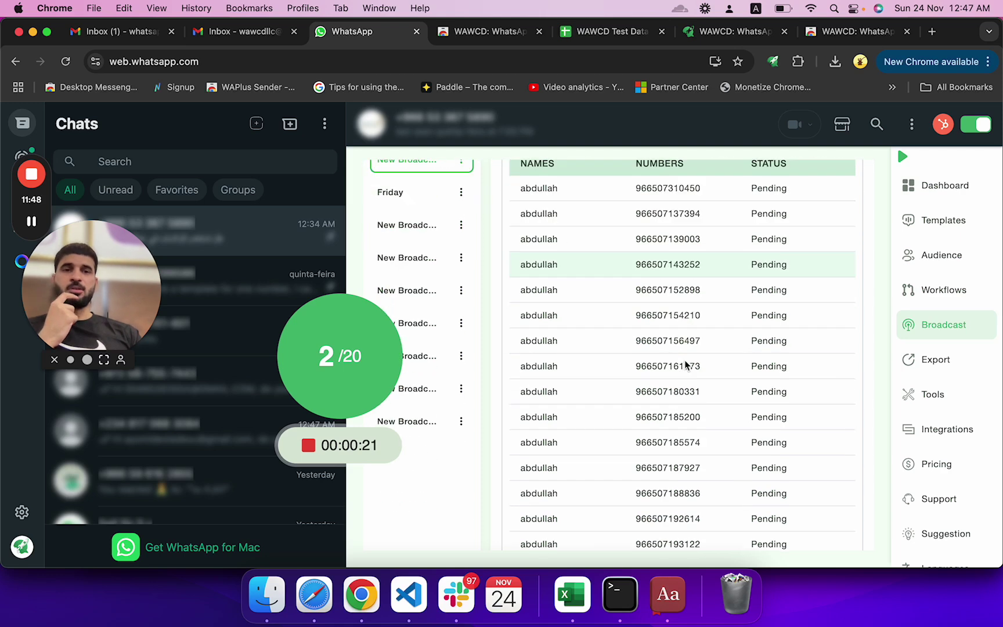
scroll(685, 364, "down", 3)
scroll(685, 364, "up", 5)
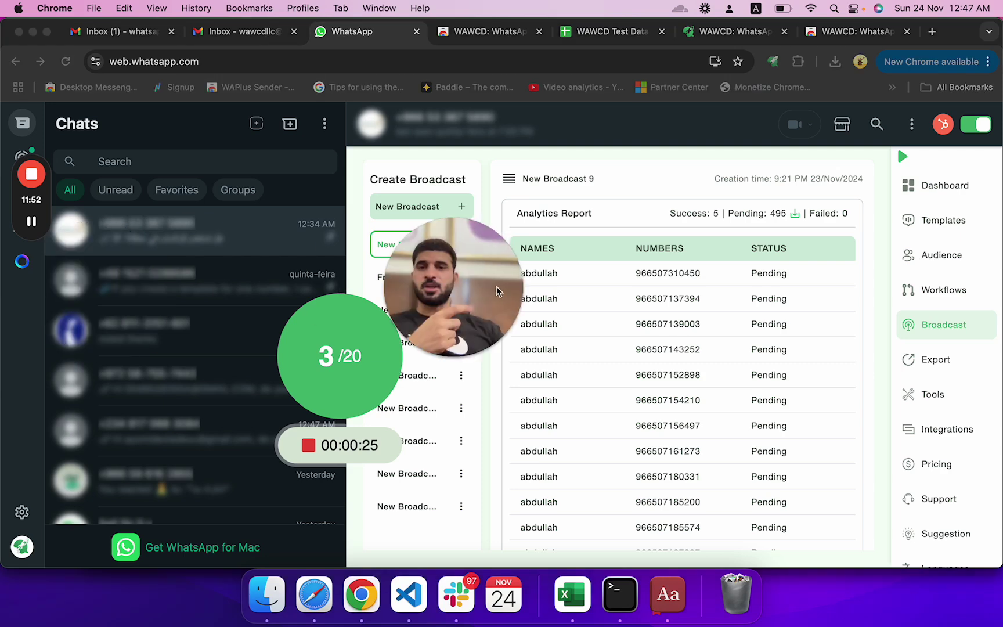
- Check the delivered message in a broadcast recipient's chat and stop the running broadcast
left_click(159, 393)
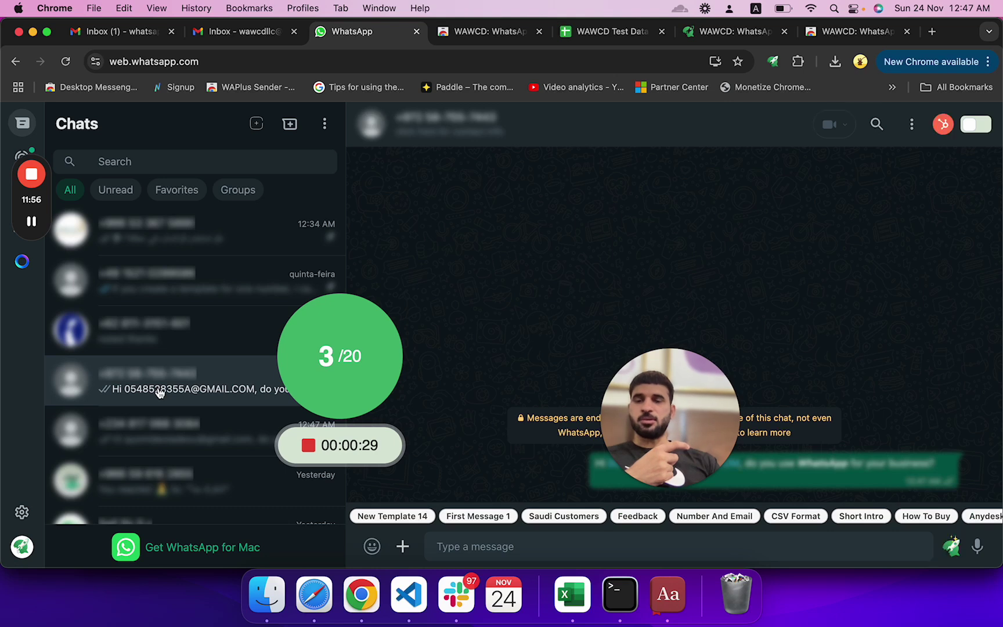
left_click_drag(638, 389, 678, 223)
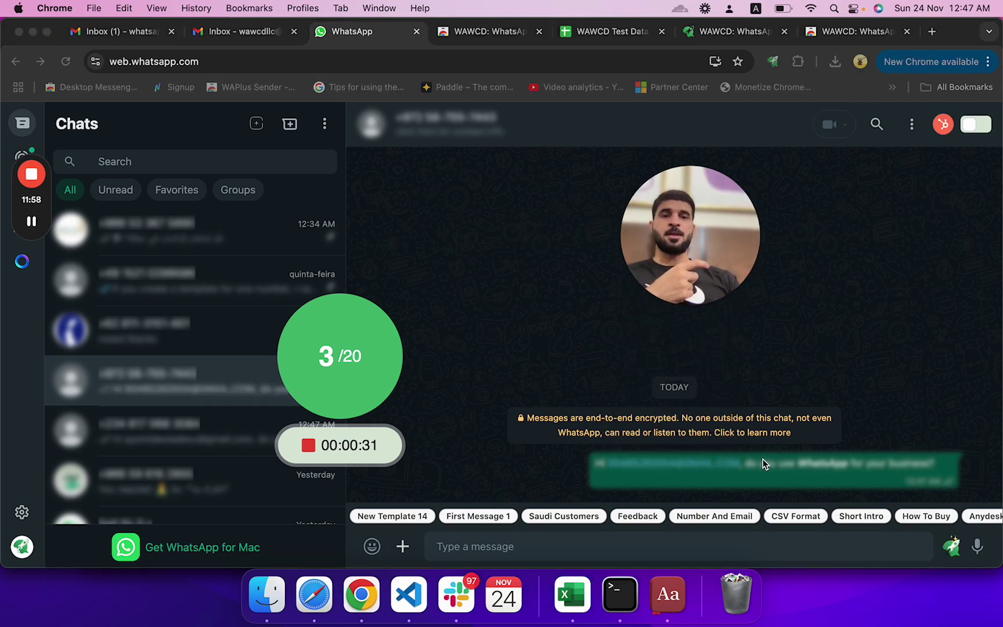
left_click(791, 469)
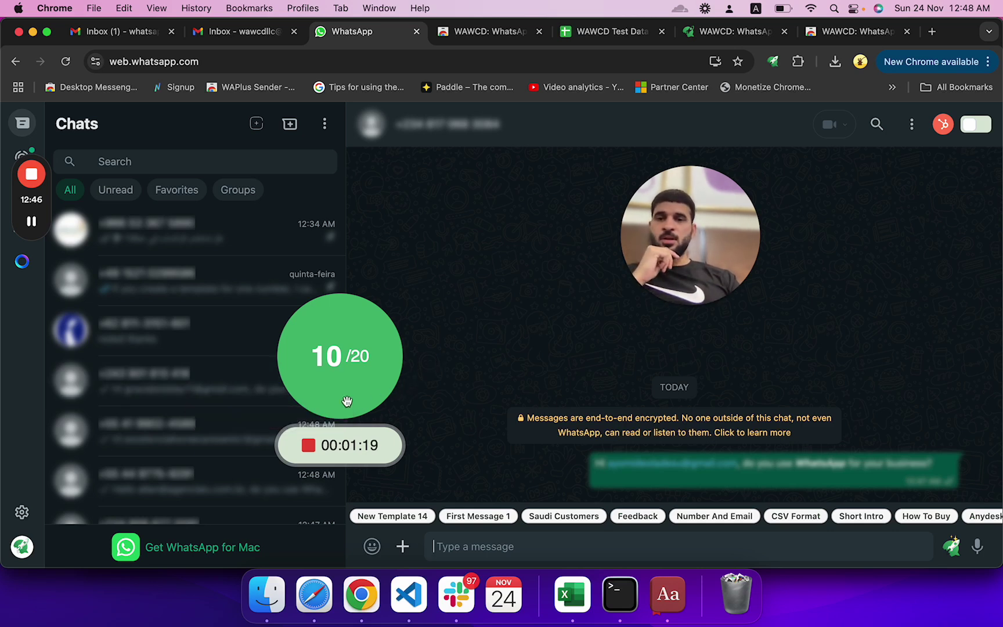
left_click(311, 450)
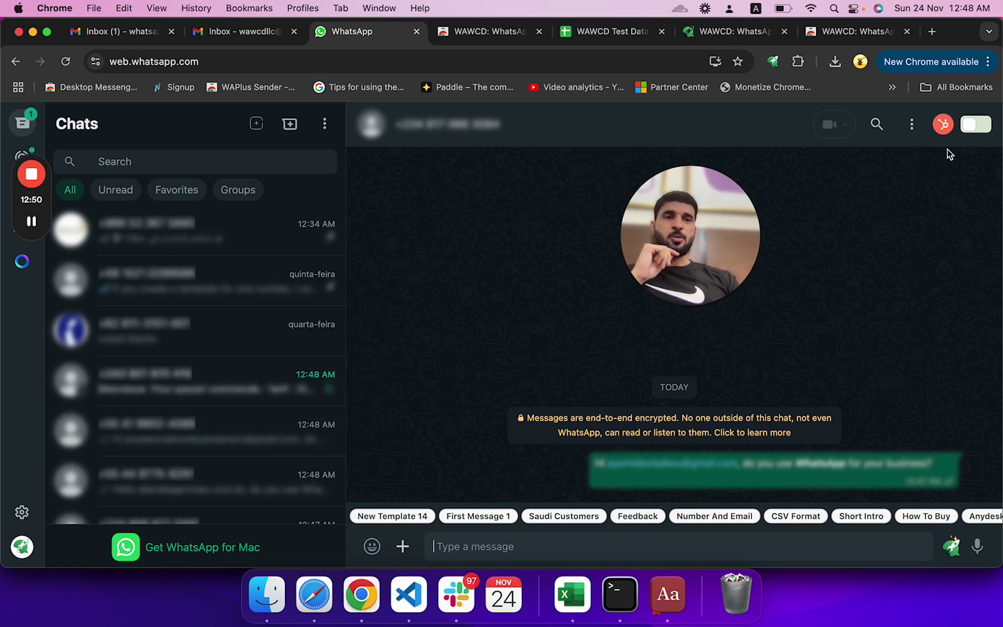
- Open the chat of the recipient who replied and examine their message and the WAWCD AI Assistance response
left_click(215, 398)
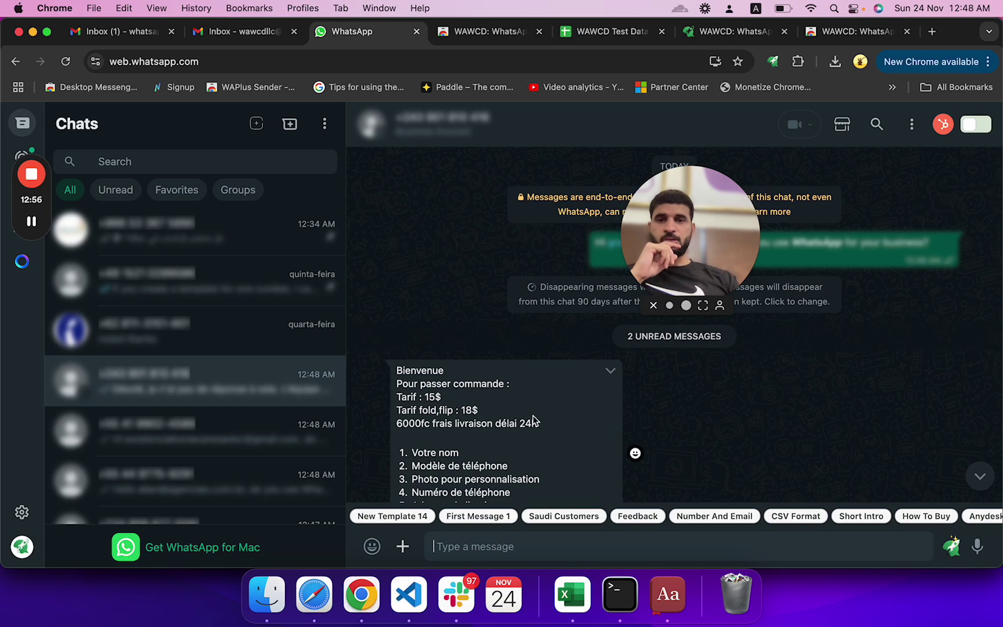
scroll(710, 454, "down", 3)
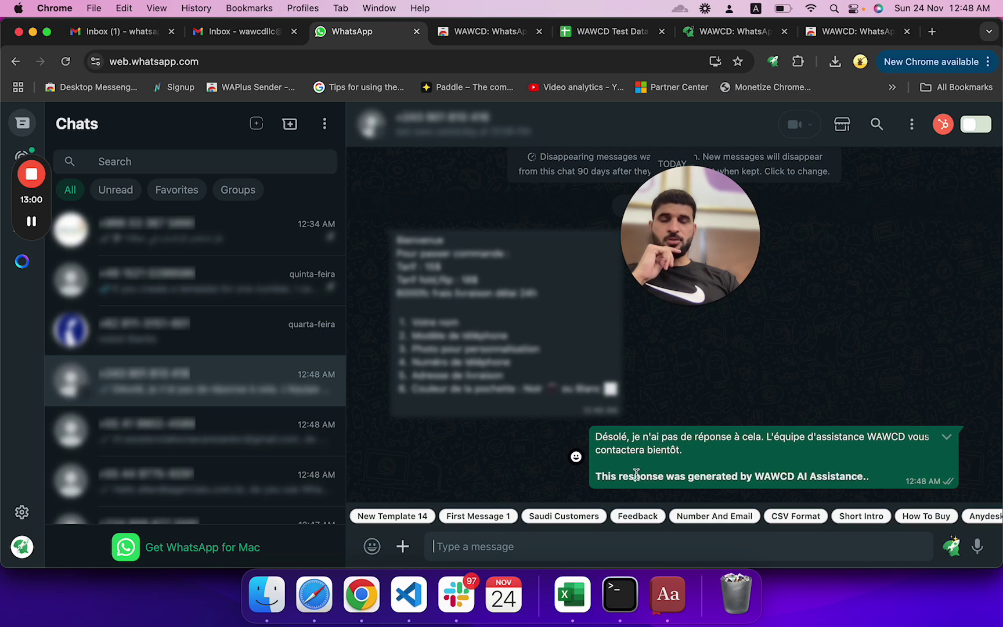
left_click_drag(756, 476, 846, 477)
scroll(502, 317, "up", 3)
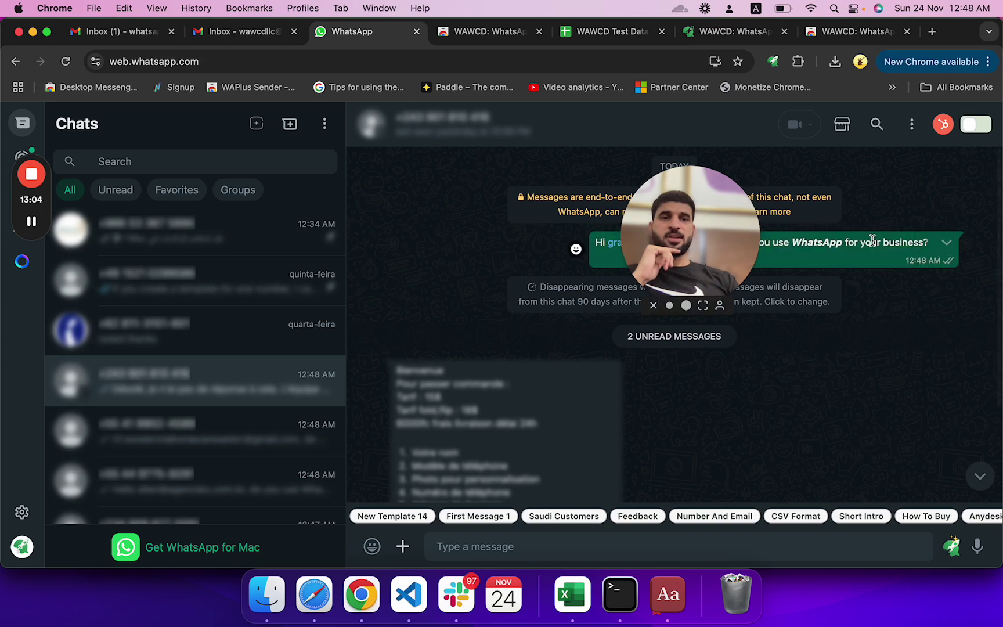
scroll(465, 308, "down", 3)
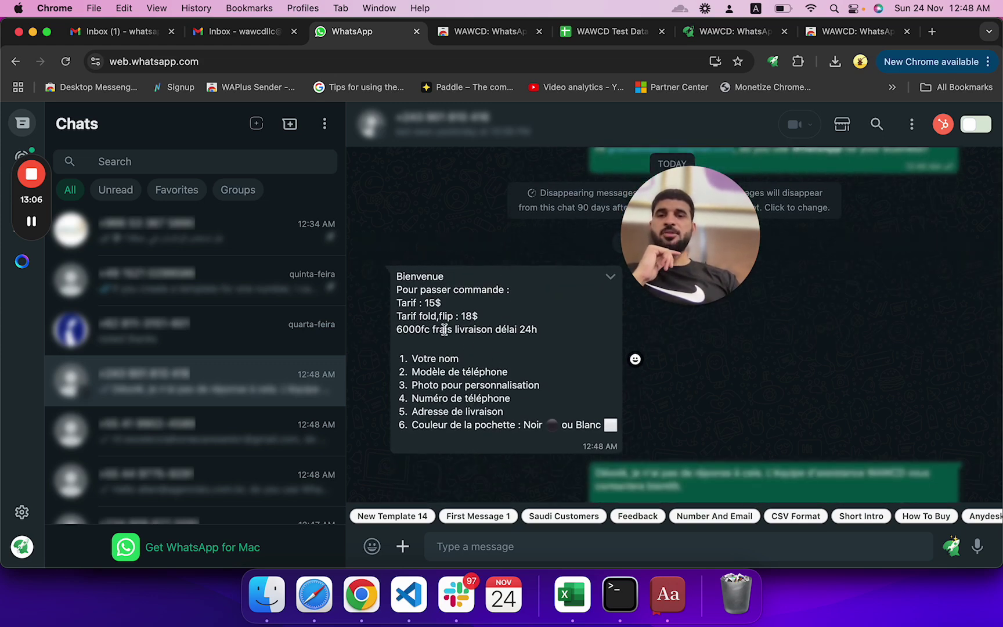
scroll(430, 313, "down", 1)
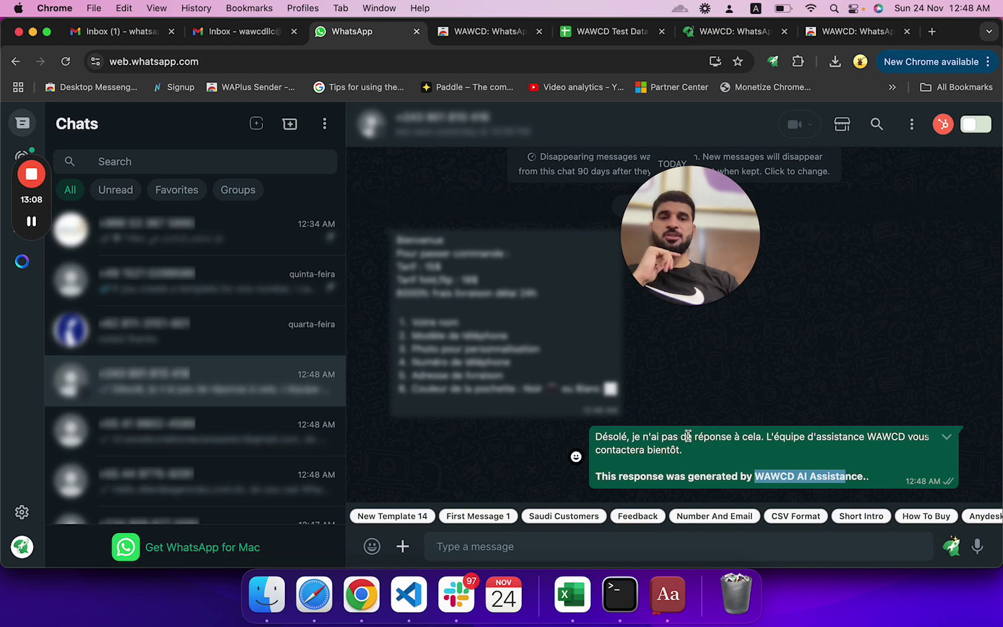
left_click_drag(404, 240, 459, 363)
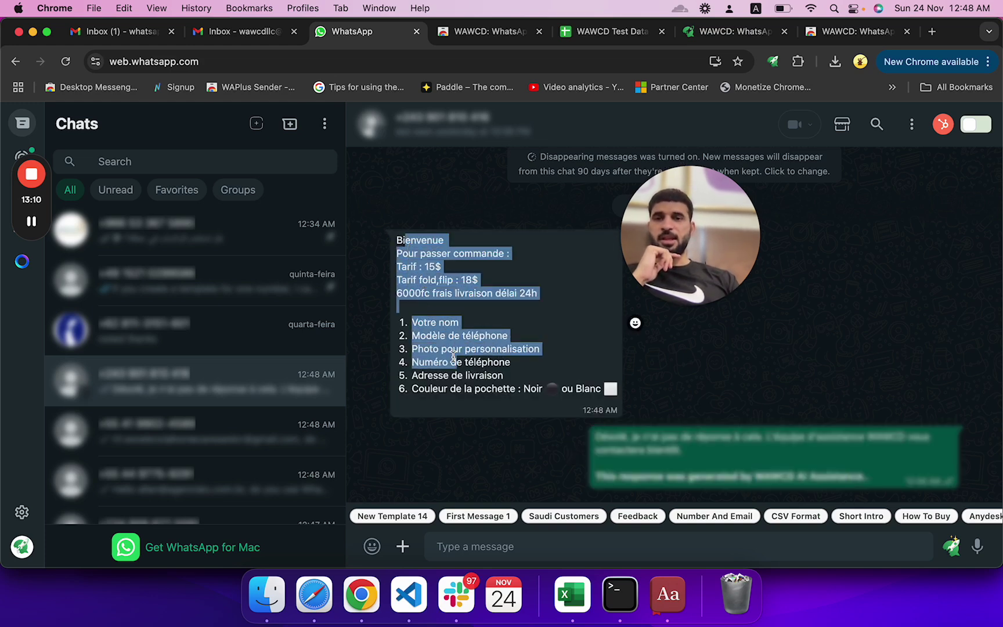
scroll(441, 293, "up", 3)
scroll(441, 293, "down", 3)
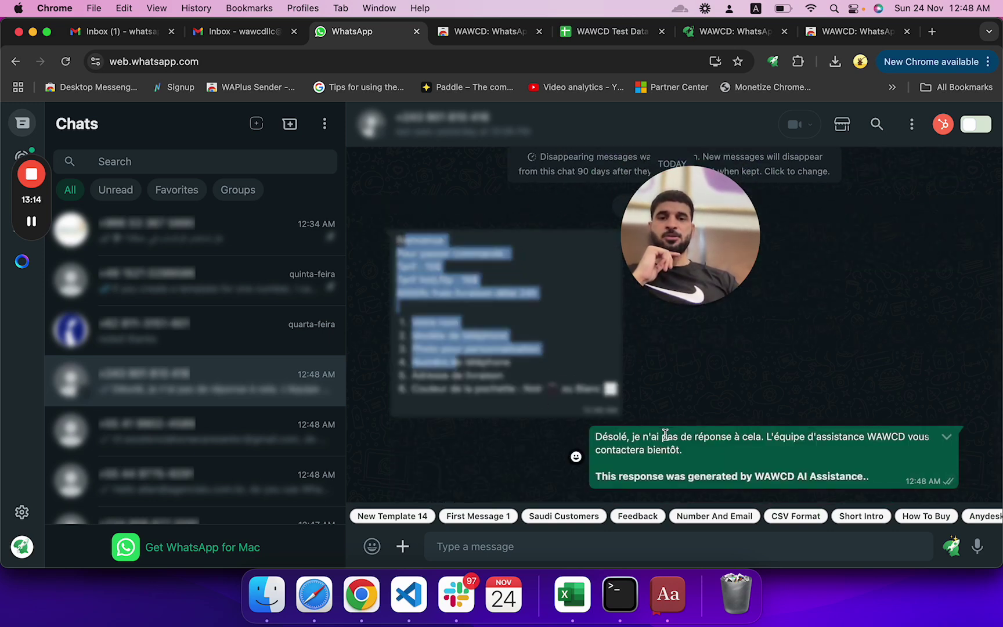
left_click_drag(679, 451, 585, 434)
left_click(584, 433)
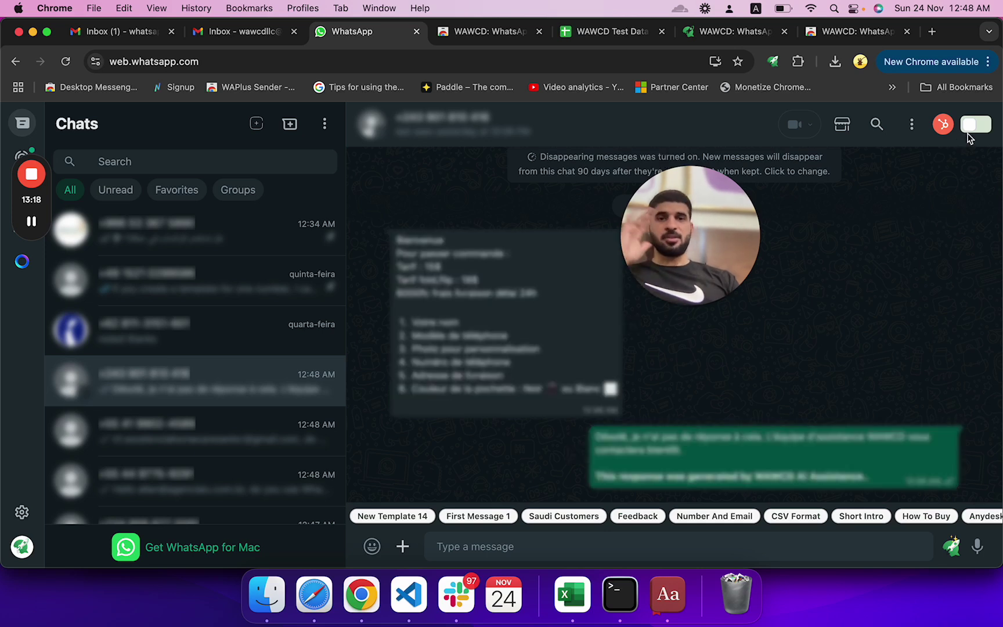
- Reopen the WAWCD panel and examine the stopped broadcast's analytics report, including its successful, pending and failed recipients
left_click(975, 124)
mouse_move(987, 160)
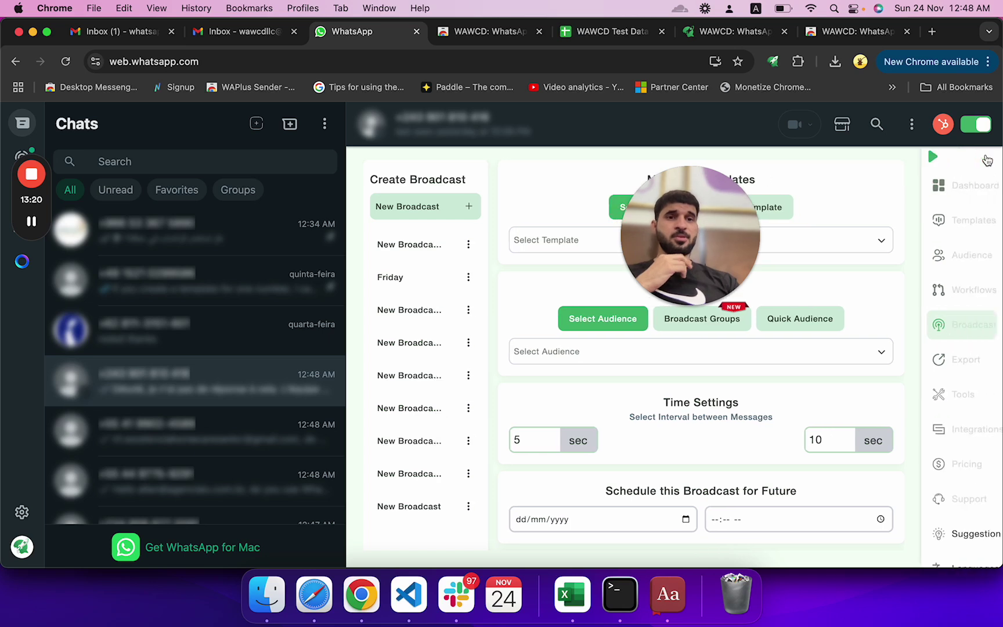
left_click(404, 246)
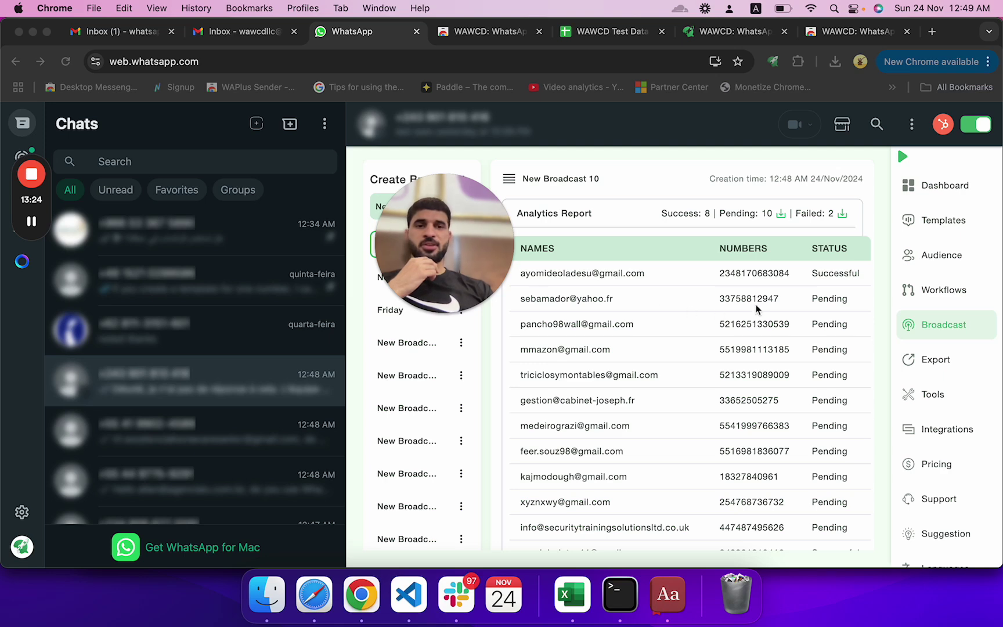
scroll(827, 394, "down", 5)
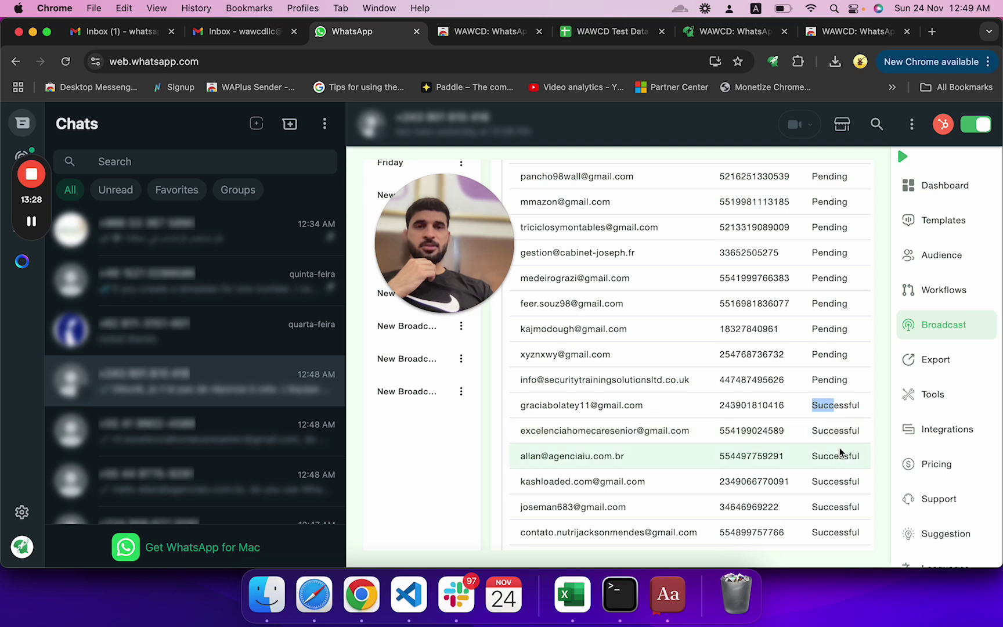
scroll(730, 261, "up", 5)
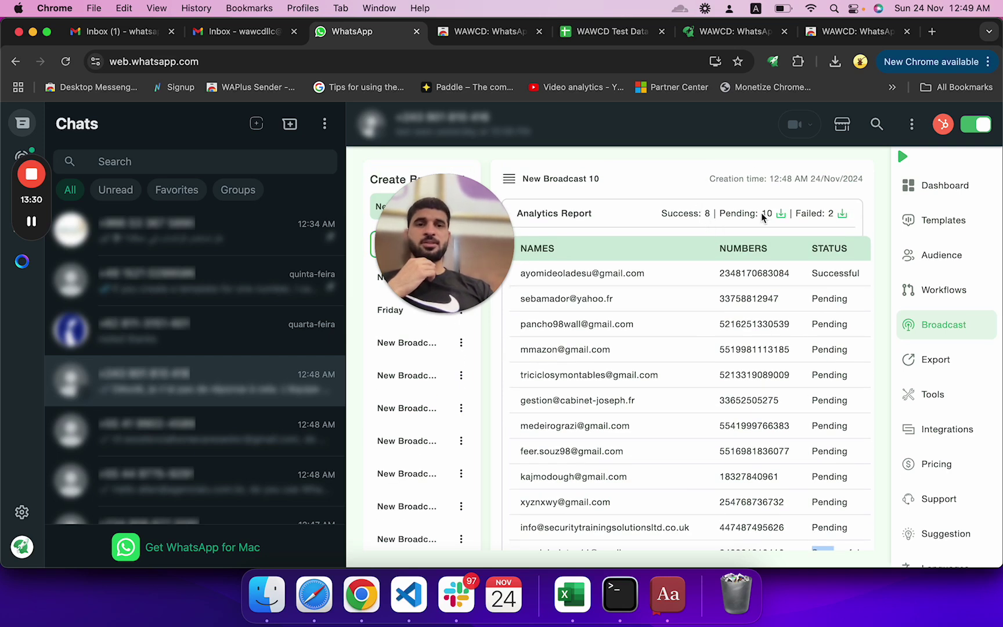
scroll(805, 322, "down", 5)
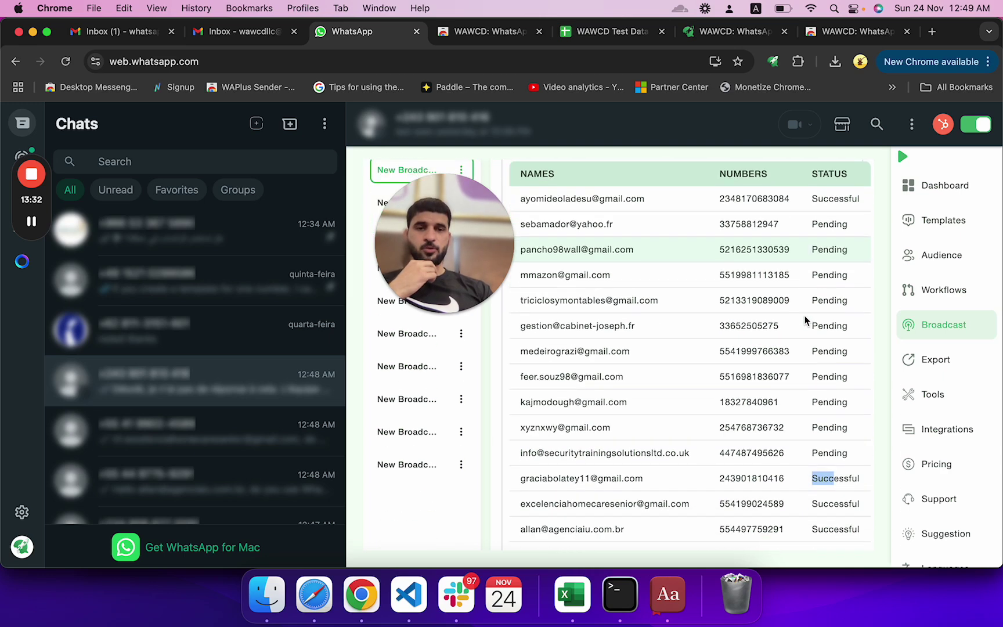
scroll(806, 338, "down", 5)
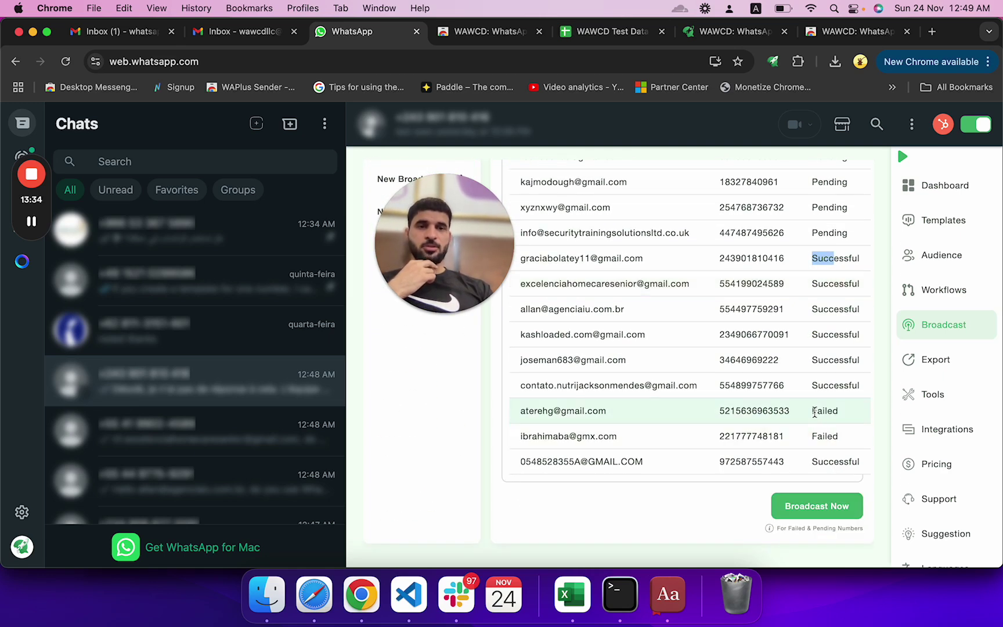
left_click_drag(812, 411, 831, 433)
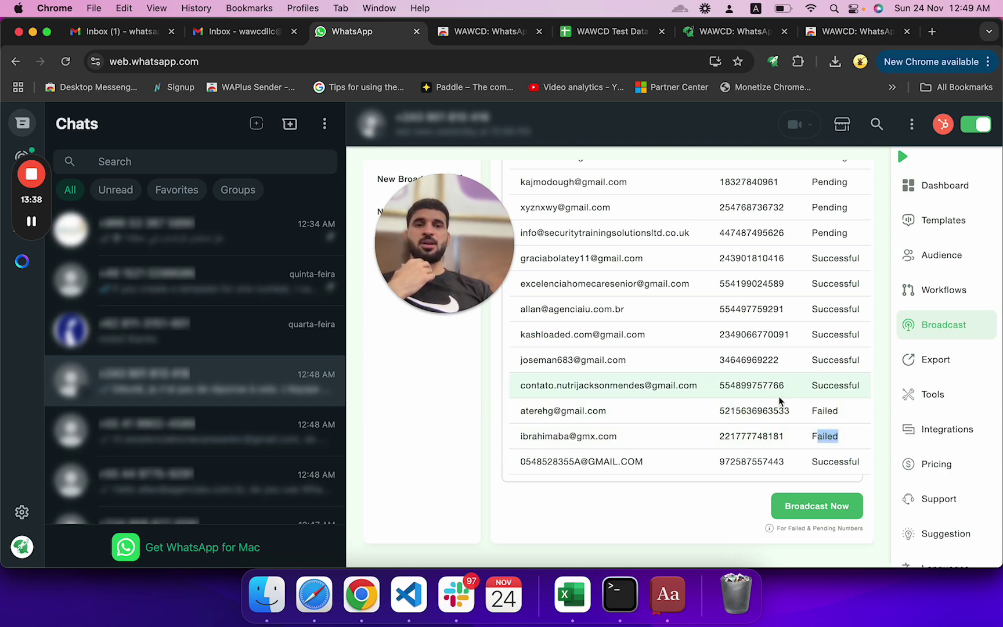
scroll(779, 398, "up", 5)
scroll(826, 338, "down", 5)
scroll(824, 392, "up", 5)
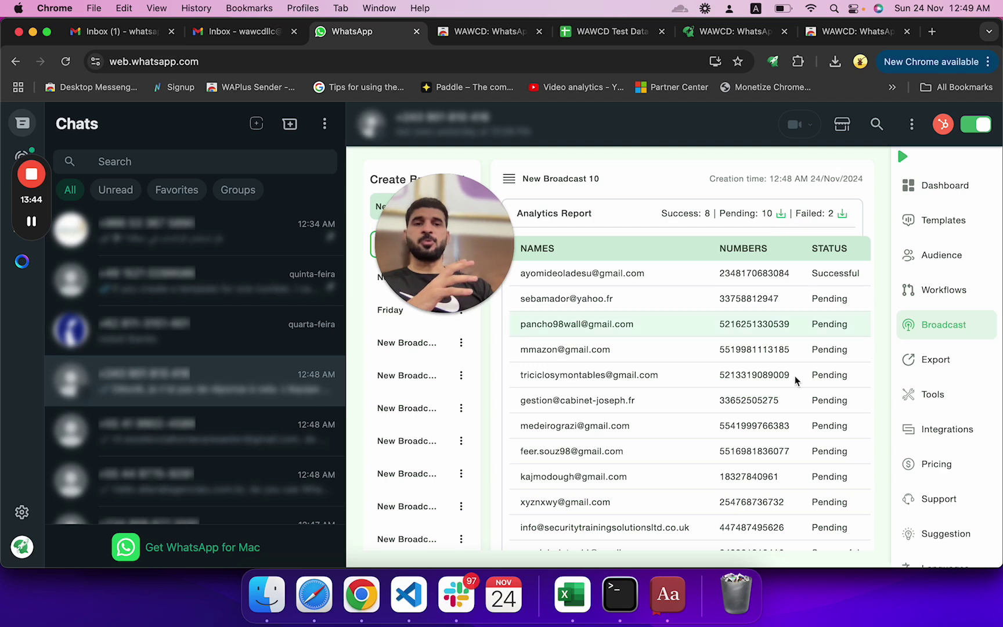
- Rebroadcast immediately to the report's failed and pending numbers, accepting the usage disclaimer
scroll(795, 381, "down", 5)
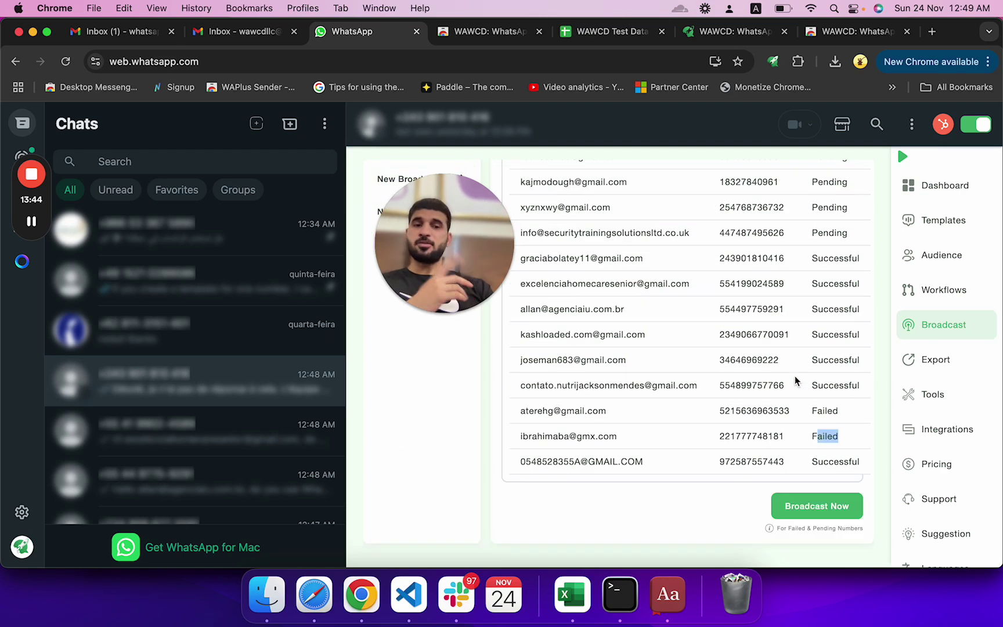
left_click(810, 508)
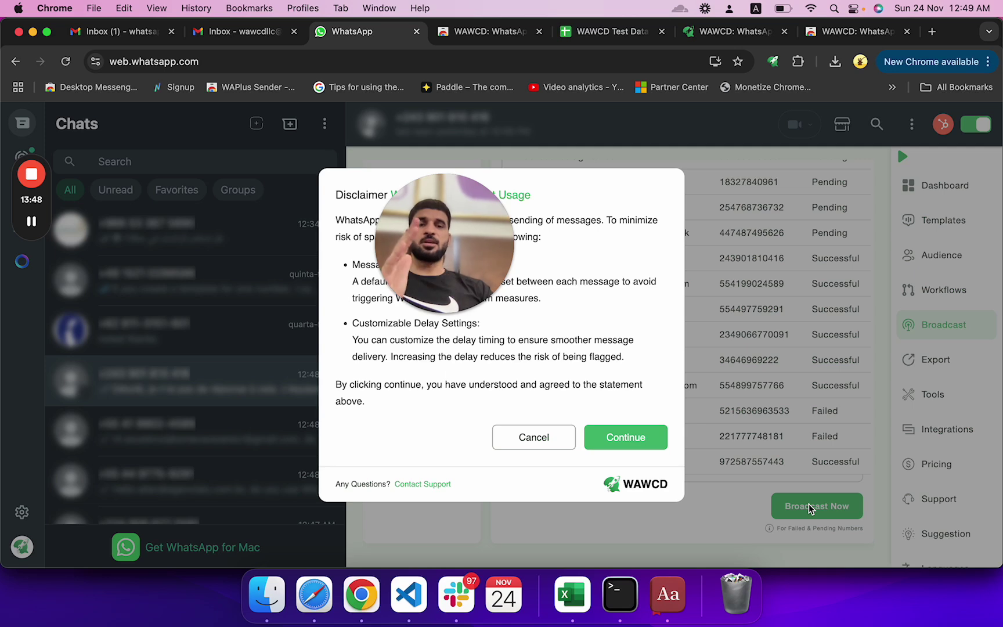
left_click(621, 441)
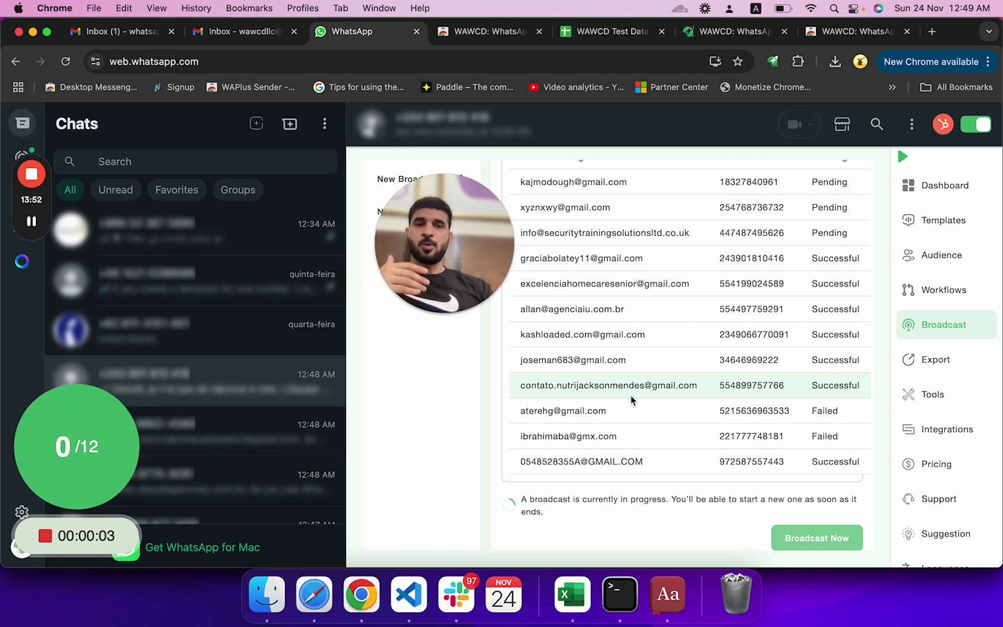
- Review the report's recipient statuses during the rebroadcast and stop it
scroll(755, 244, "up", 5)
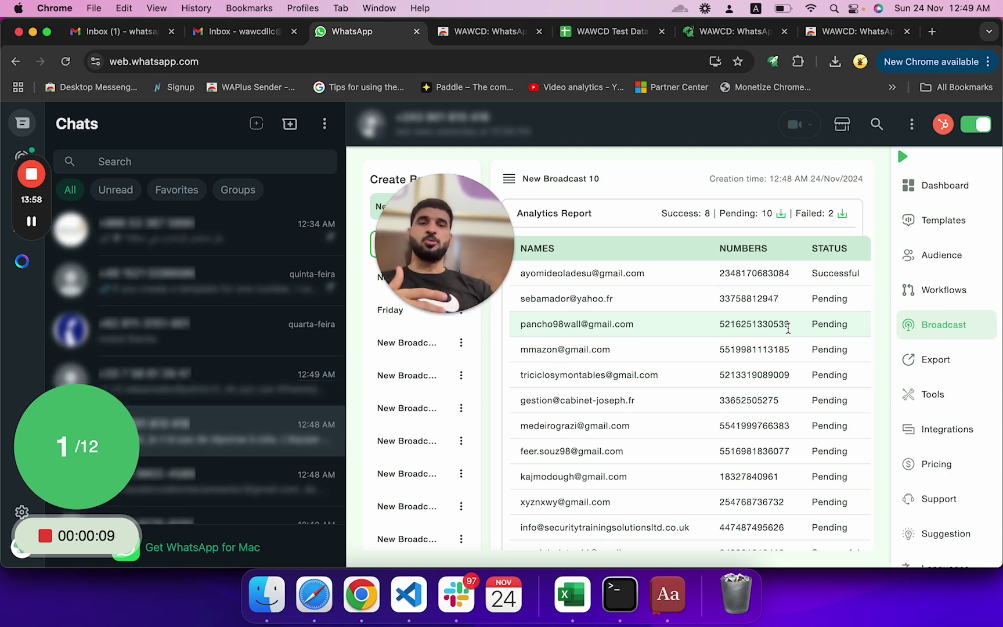
scroll(788, 328, "down", 5)
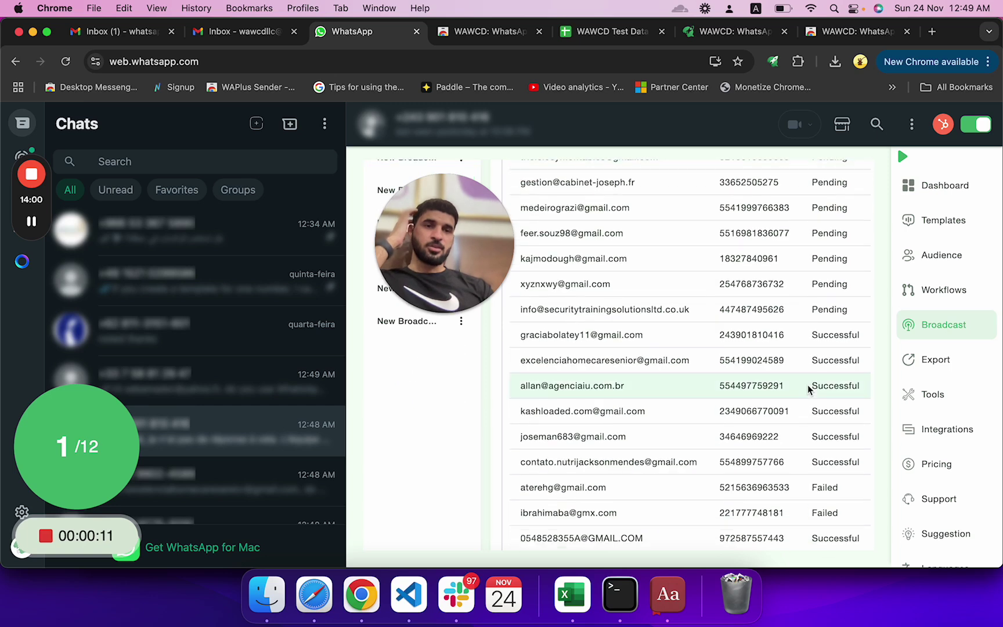
scroll(811, 442, "down", 3)
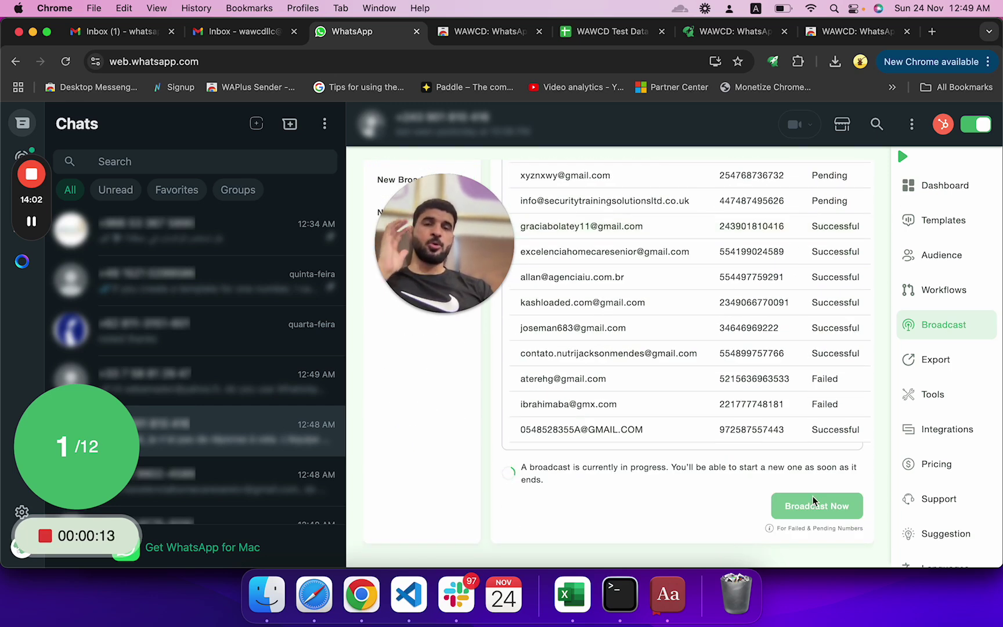
scroll(810, 441, "up", 4)
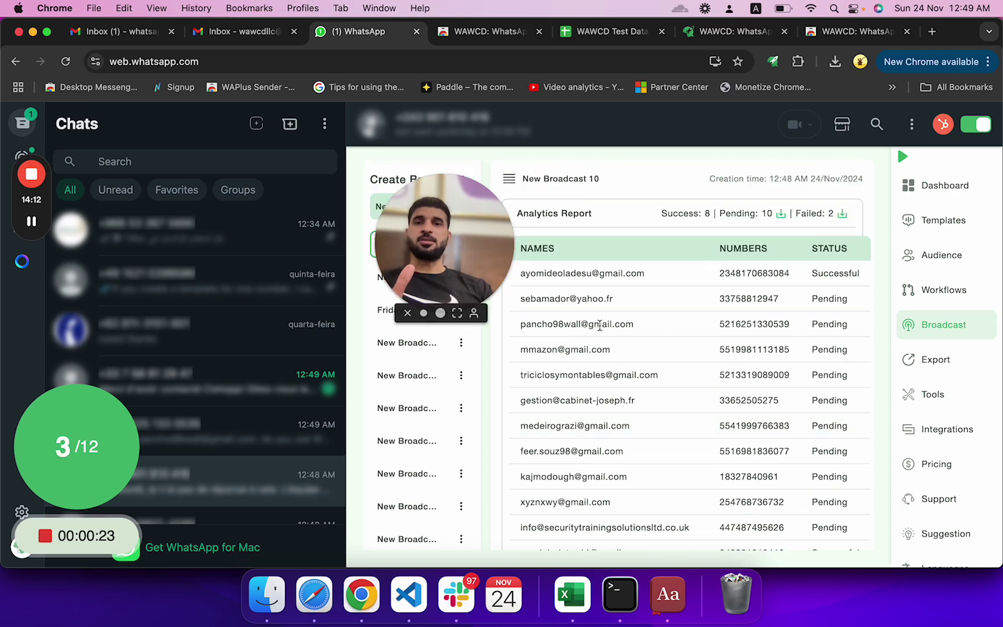
scroll(699, 353, "down", 10)
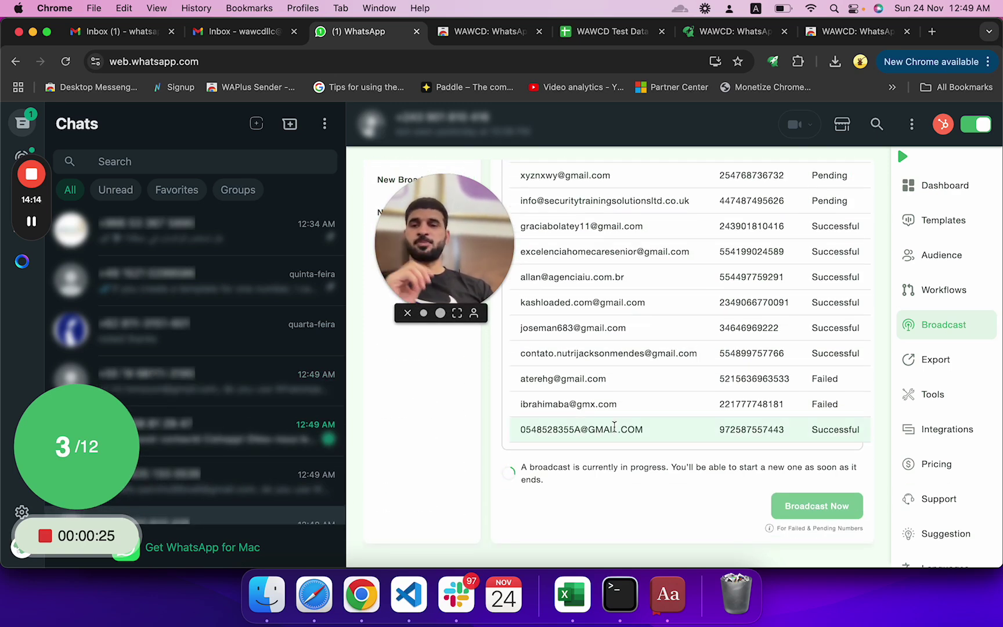
left_click(50, 542)
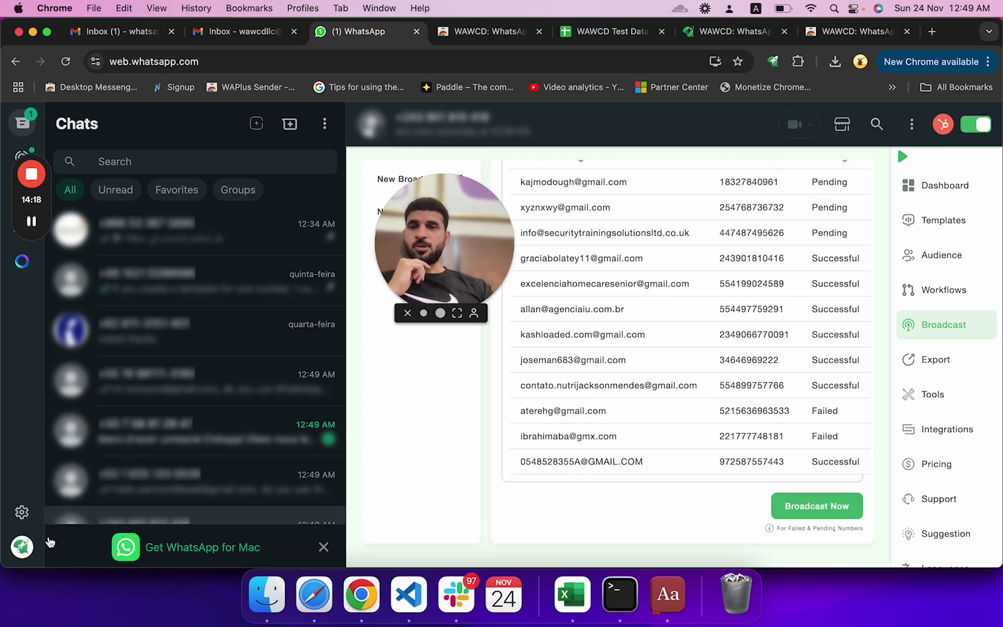
- Check the report's success, pending and failed summary and select the second broadcast in the list
scroll(673, 400, "up", 5)
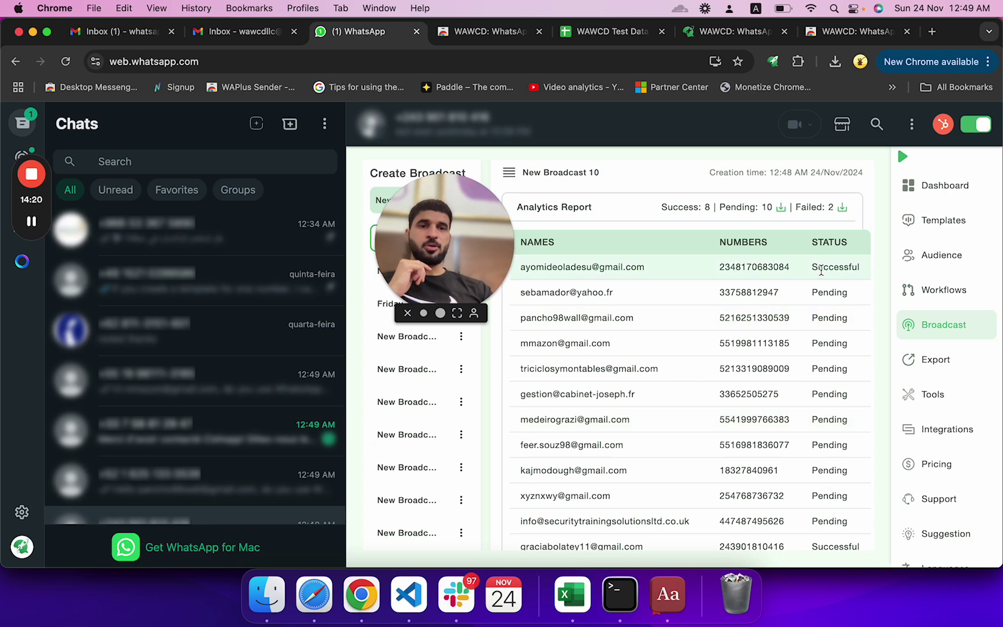
scroll(581, 291, "up", 2)
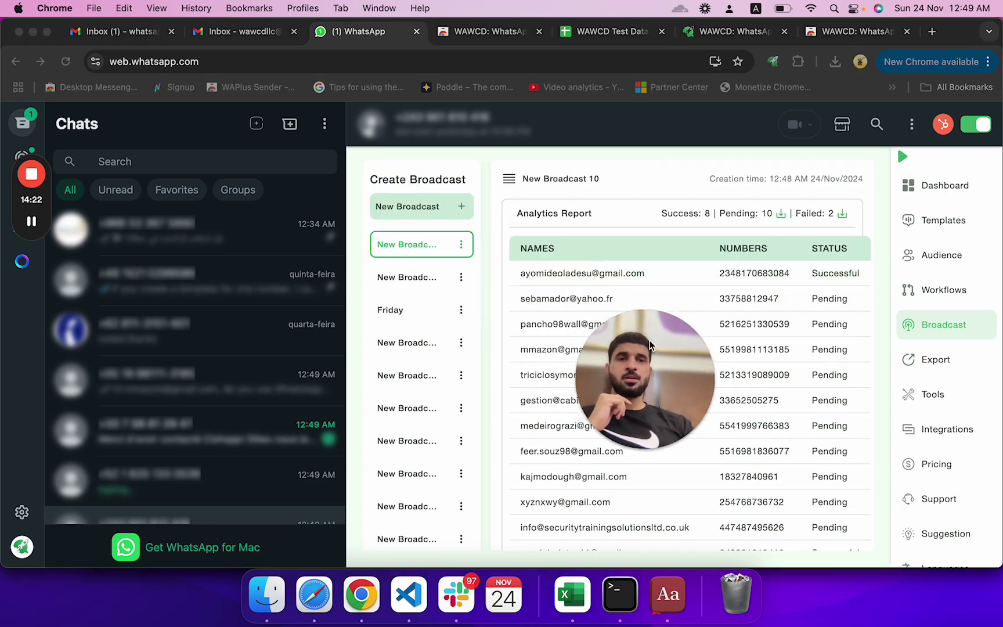
left_click(406, 278)
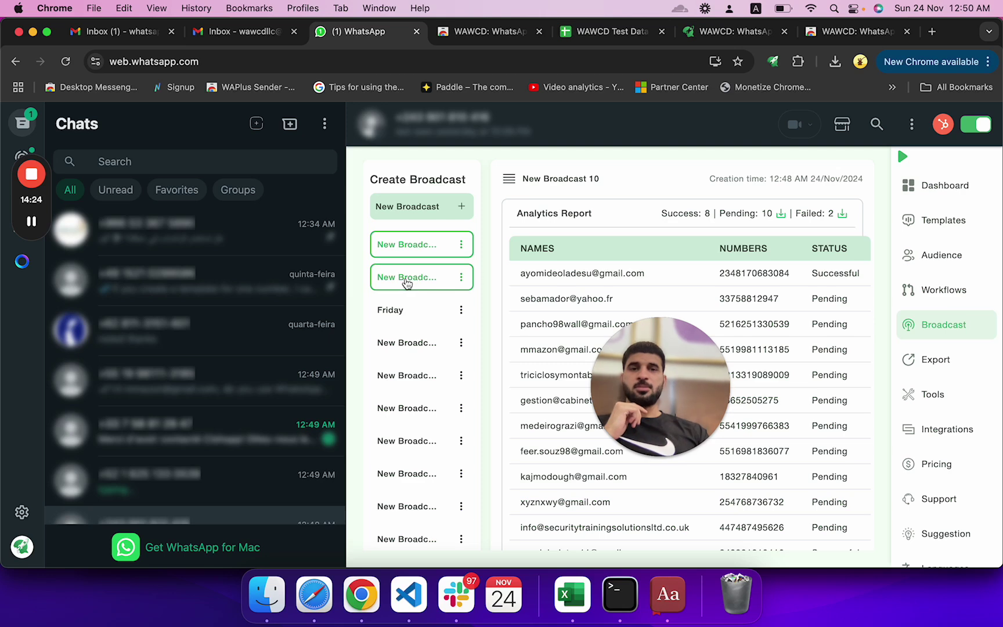
- Select the newest broadcast and examine its analytics report, from the success, pending and failed summary to the individual recipient statuses
left_click(404, 246)
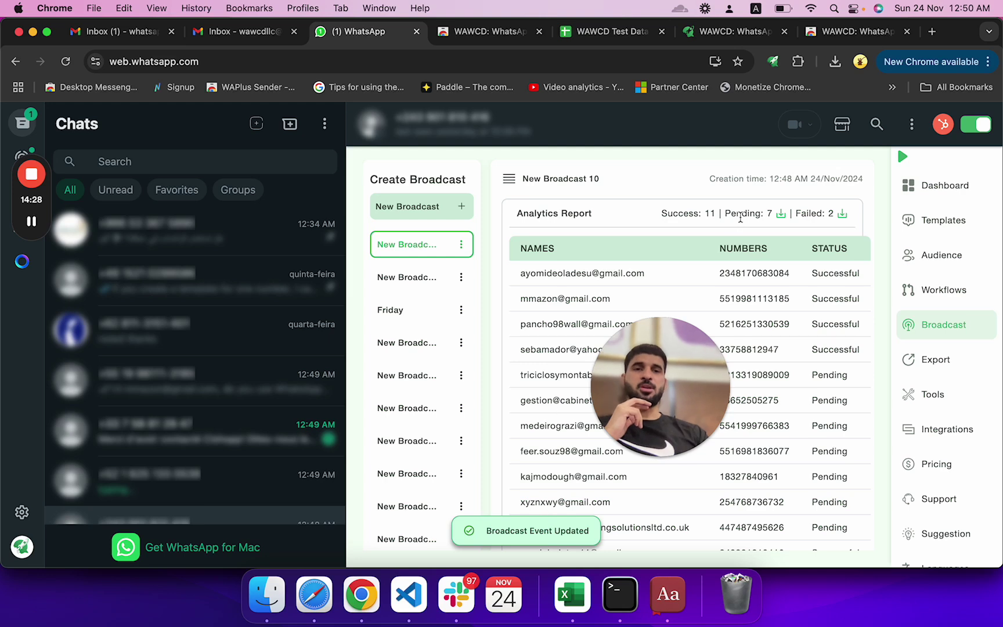
left_click_drag(757, 214, 773, 215)
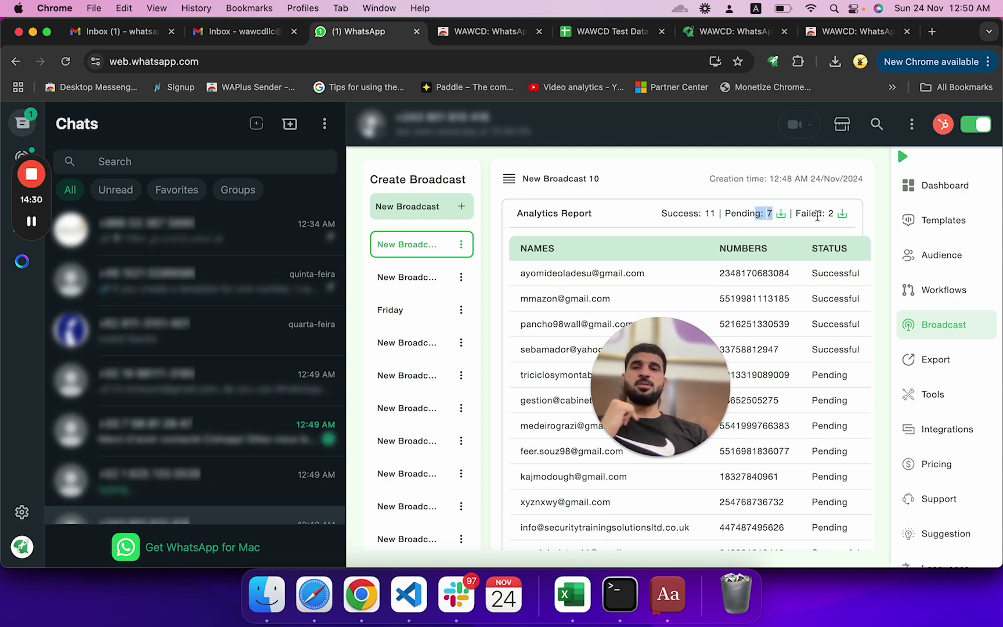
scroll(169, 400, "down", 2)
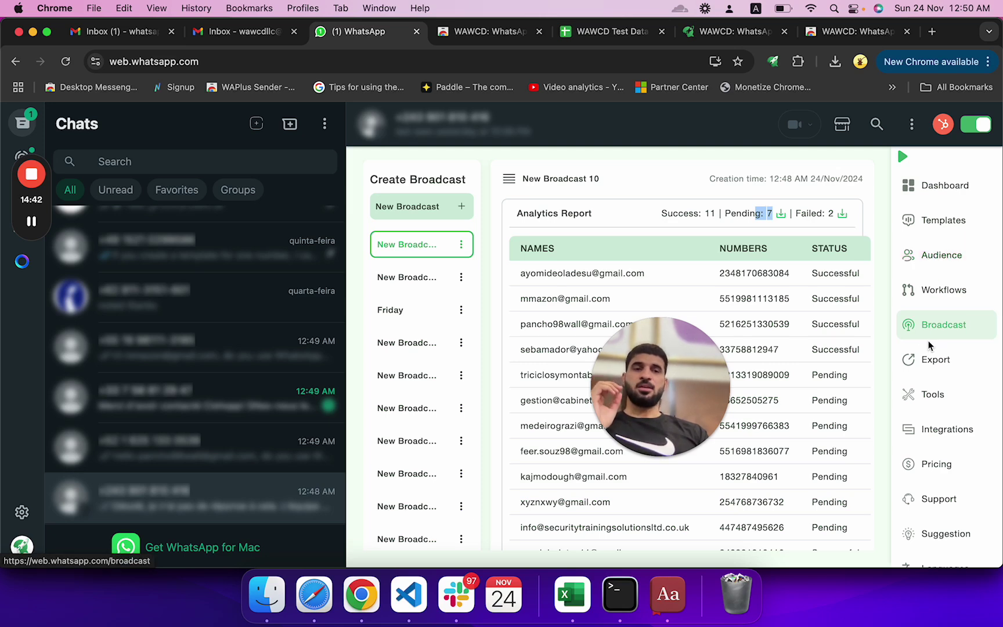
scroll(853, 391, "down", 5)
scroll(851, 393, "up", 5)
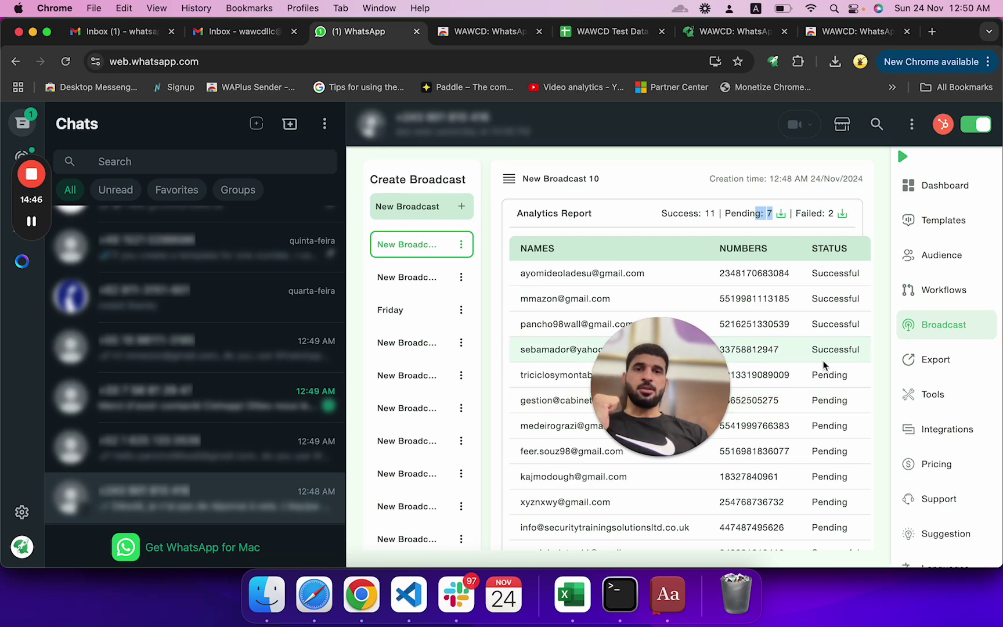
left_click_drag(524, 214, 587, 214)
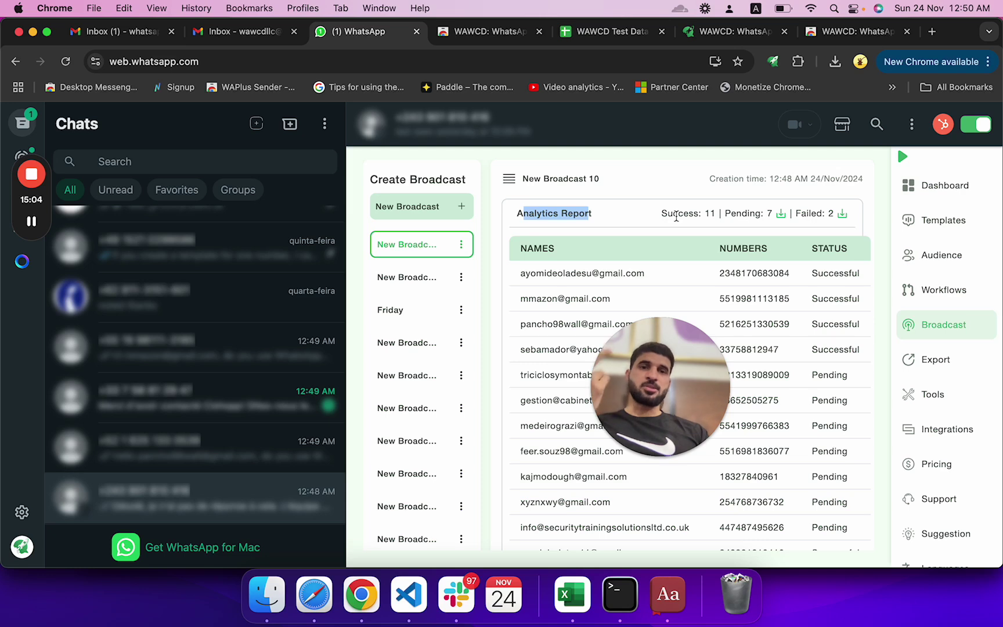
left_click_drag(667, 214, 691, 214)
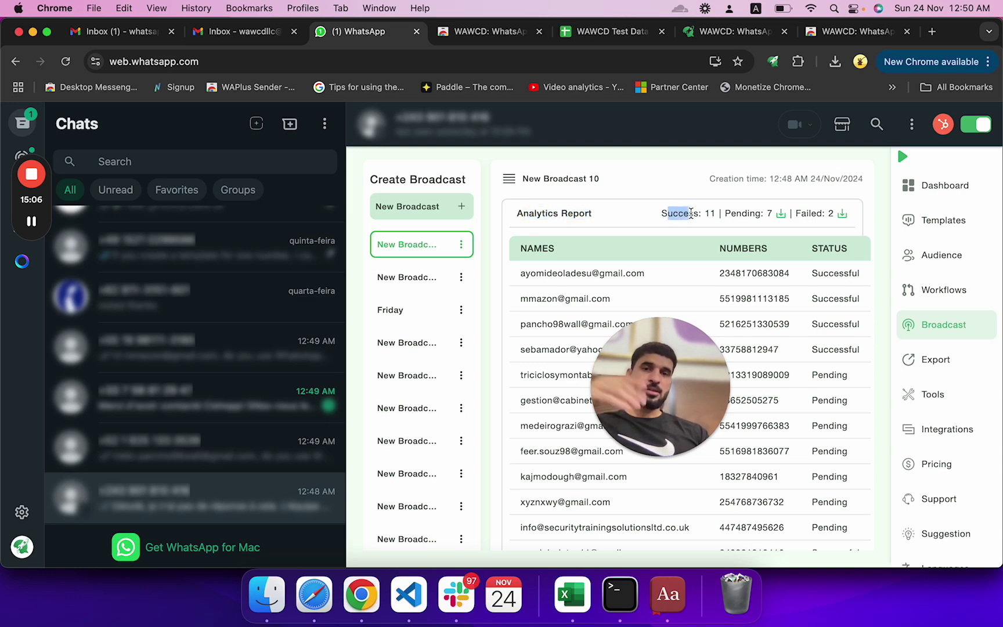
scroll(732, 500, "down", 5)
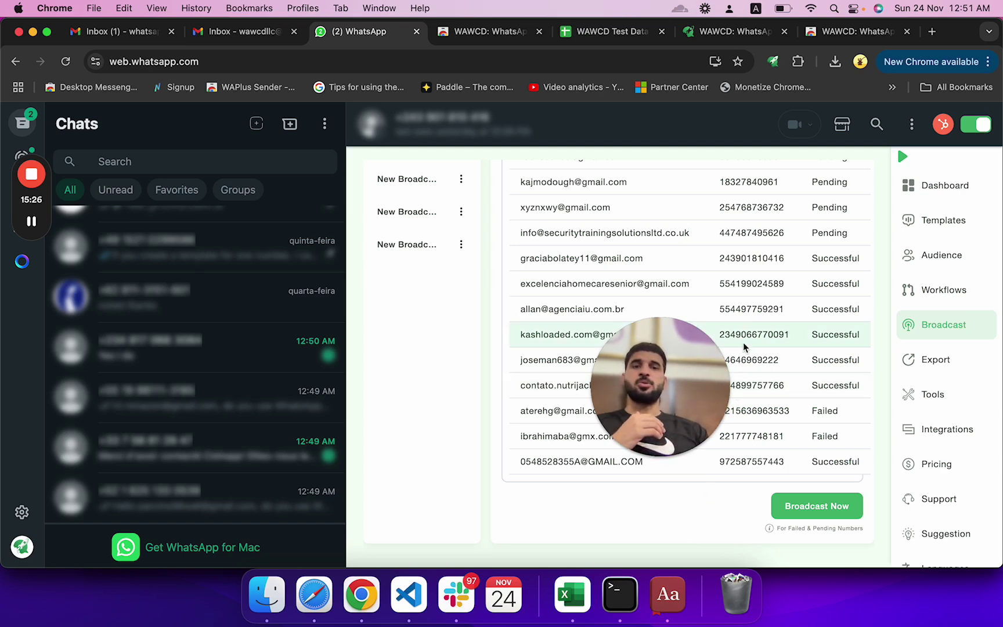
scroll(688, 523, "up", 5)
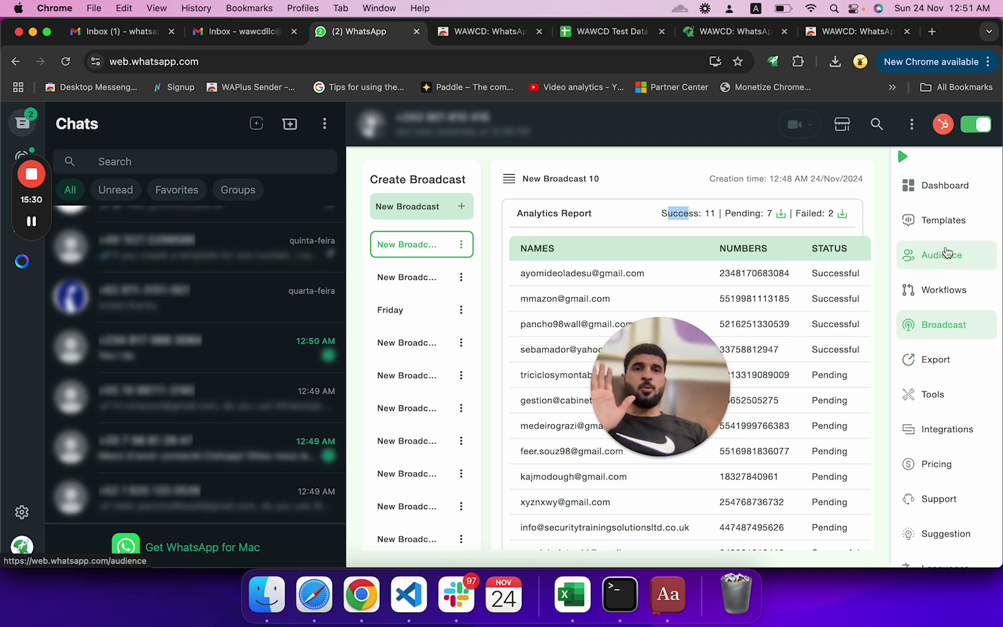
- Switch to the WAWCD pricing page and find the Broadcast section of the plan comparison table
left_click(733, 32)
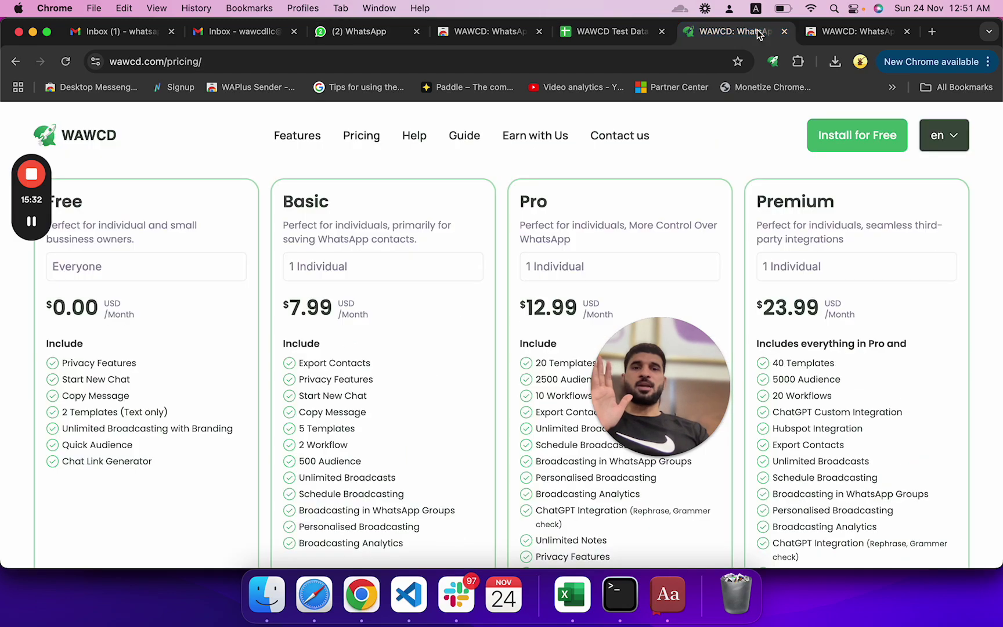
scroll(428, 297, "down", 15)
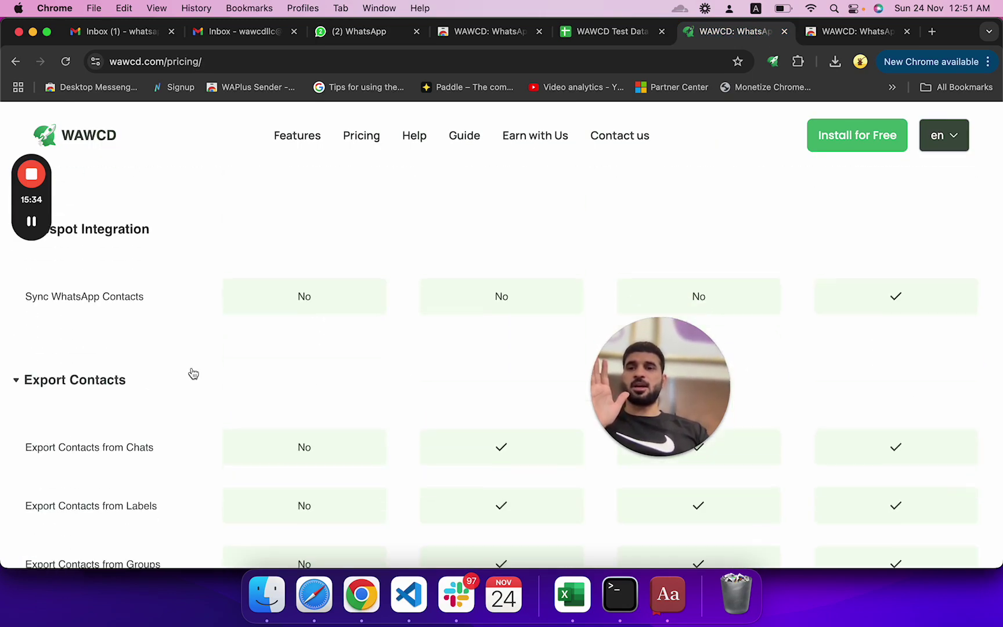
scroll(192, 372, "down", 20)
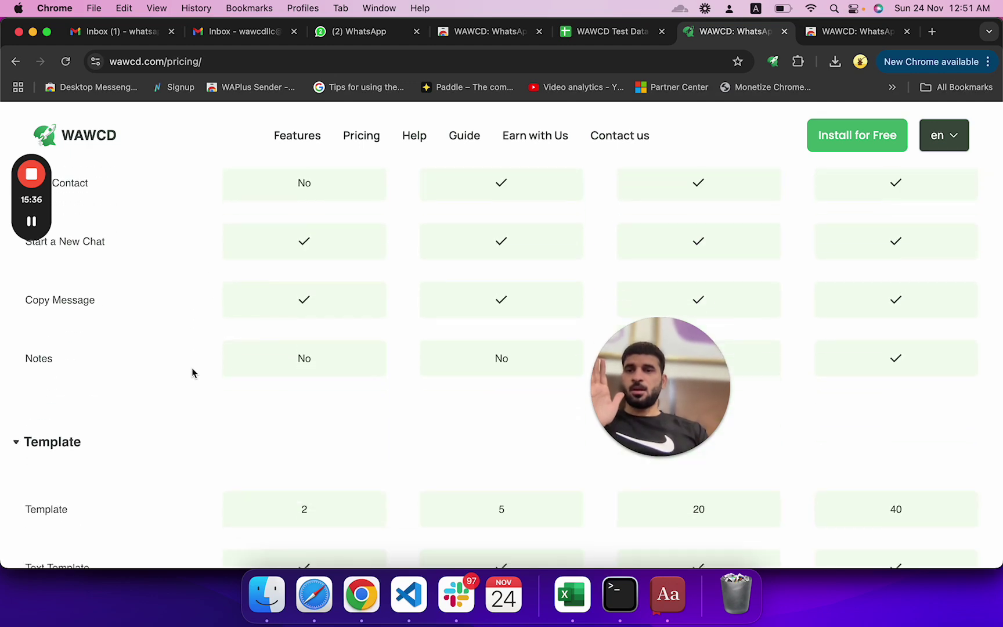
scroll(192, 372, "down", 20)
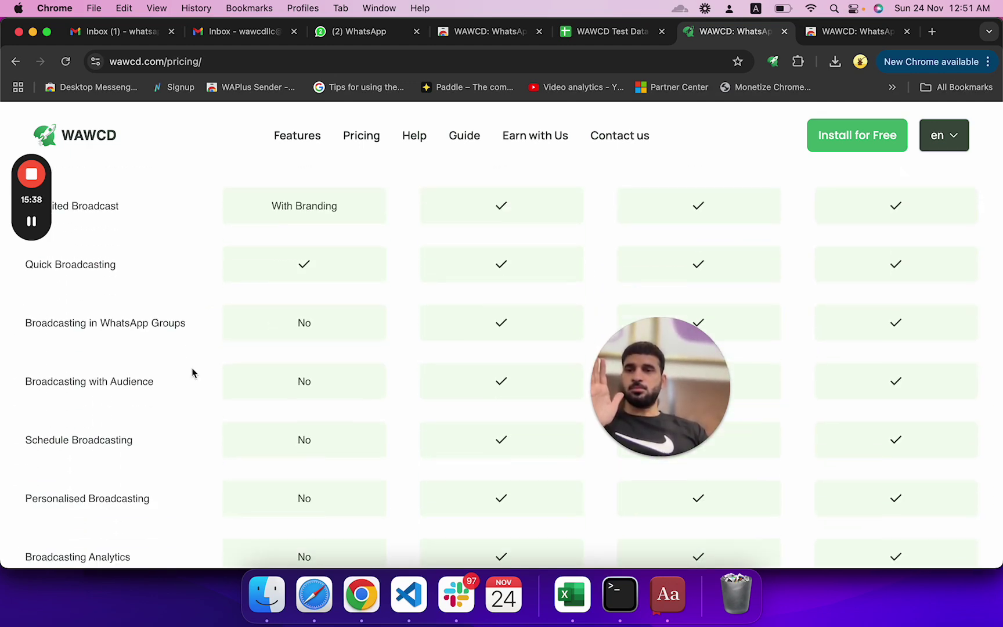
scroll(192, 373, "up", 3)
scroll(60, 246, "down", 2)
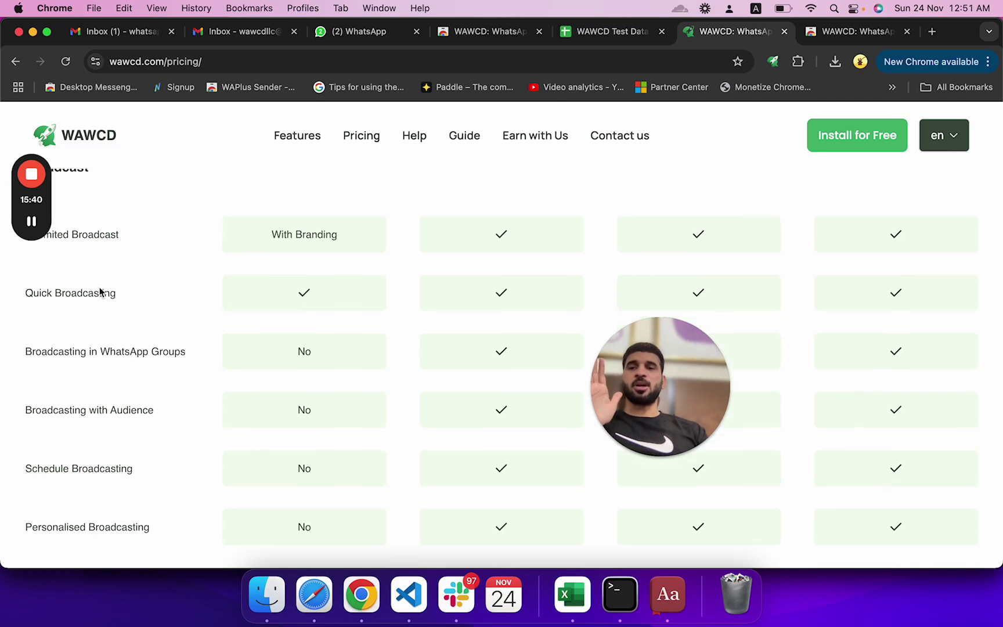
scroll(117, 419, "down", 5)
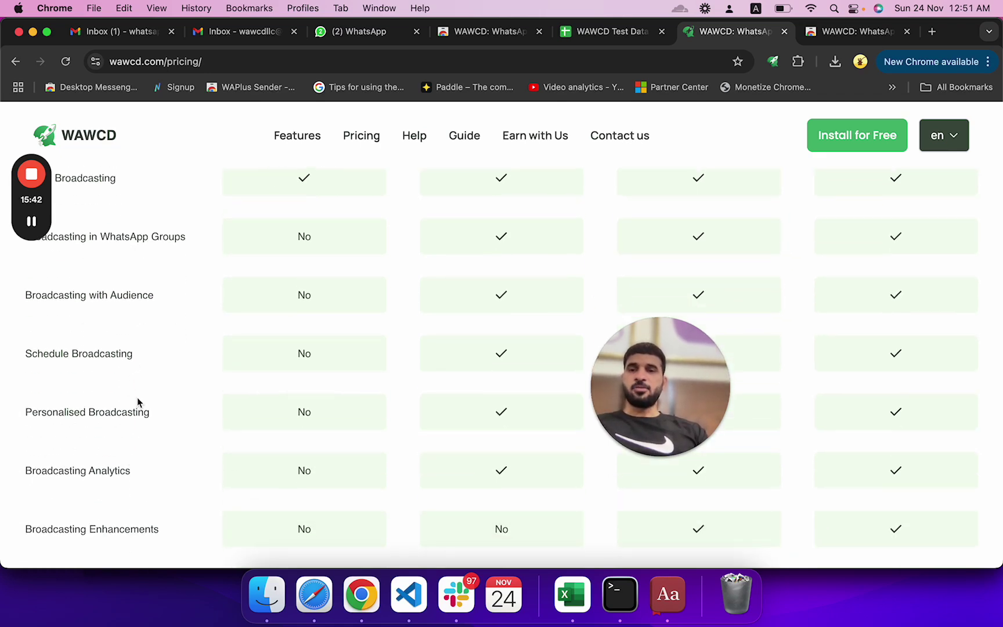
scroll(149, 347, "up", 8)
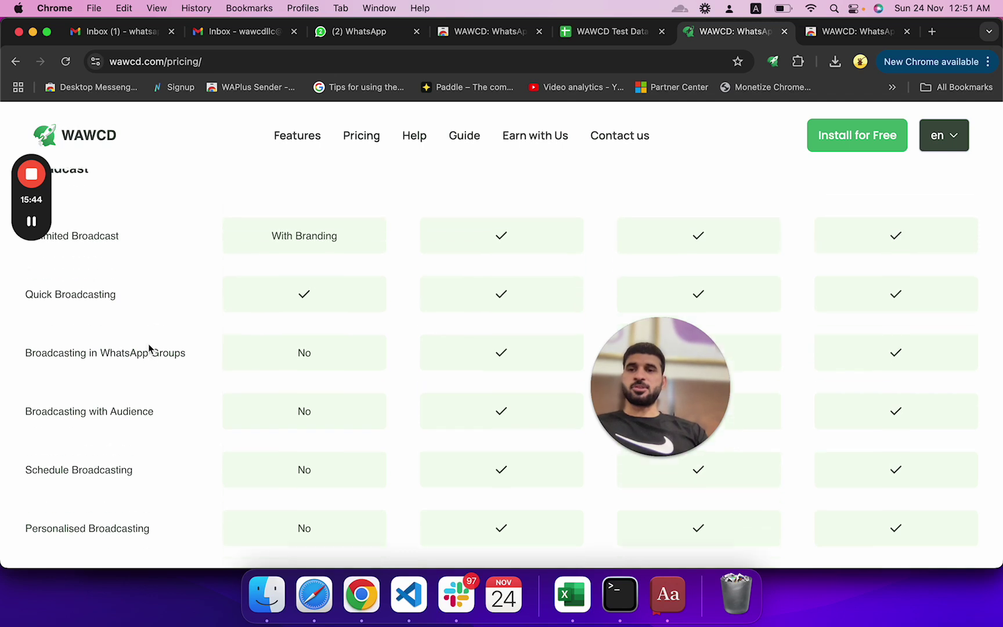
scroll(61, 228, "down", 1)
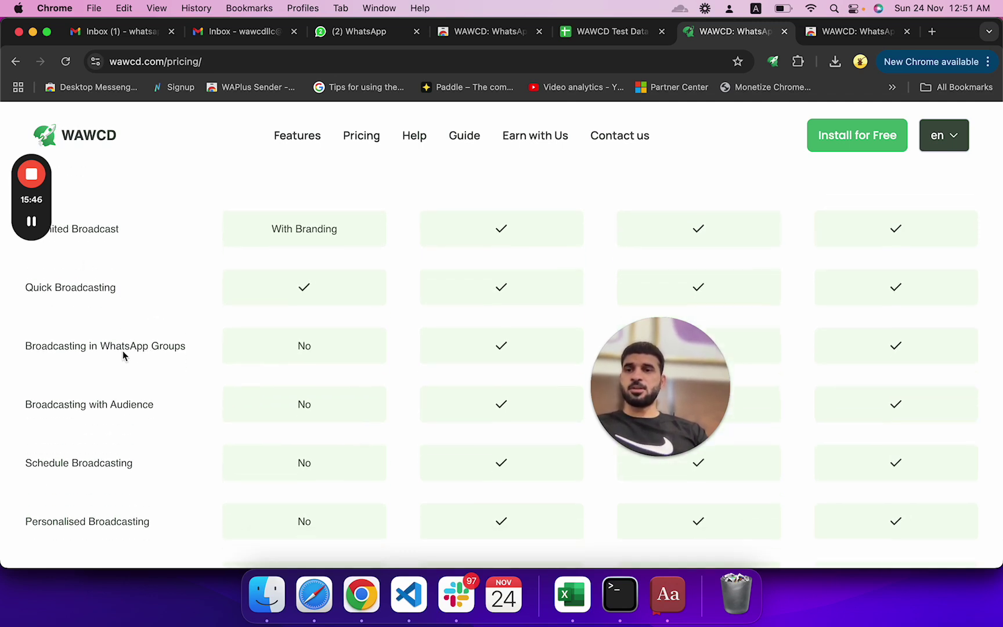
- Compare the plans' support for quick, group, audience, scheduled and personalised broadcasting, plus analytics and enhancements
left_click_drag(33, 277, 107, 338)
scroll(106, 338, "down", 10)
scroll(108, 298, "up", 5)
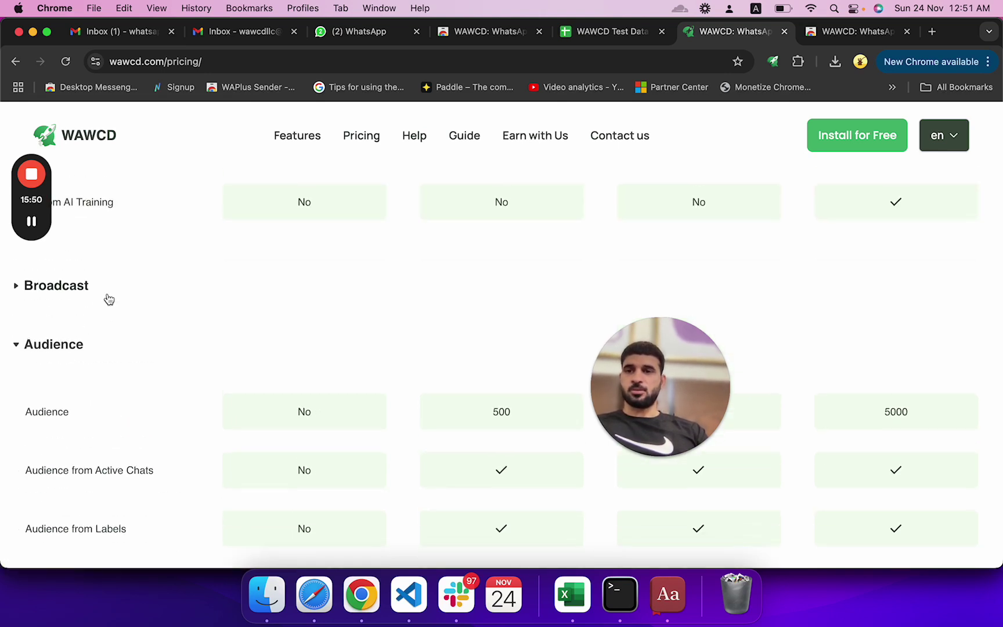
left_click(78, 298)
scroll(131, 416, "down", 4)
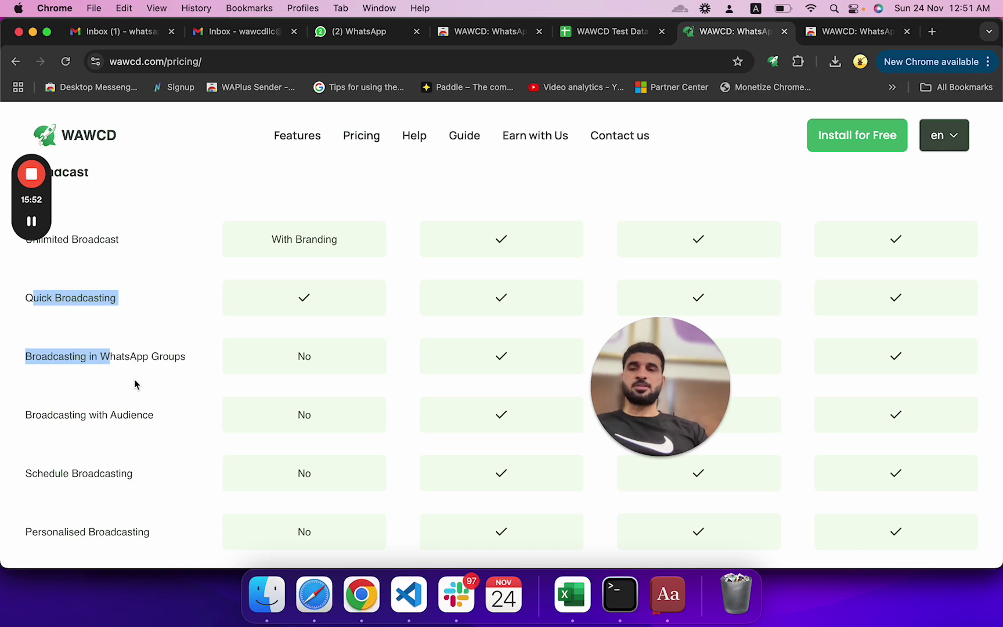
scroll(72, 415, "down", 1)
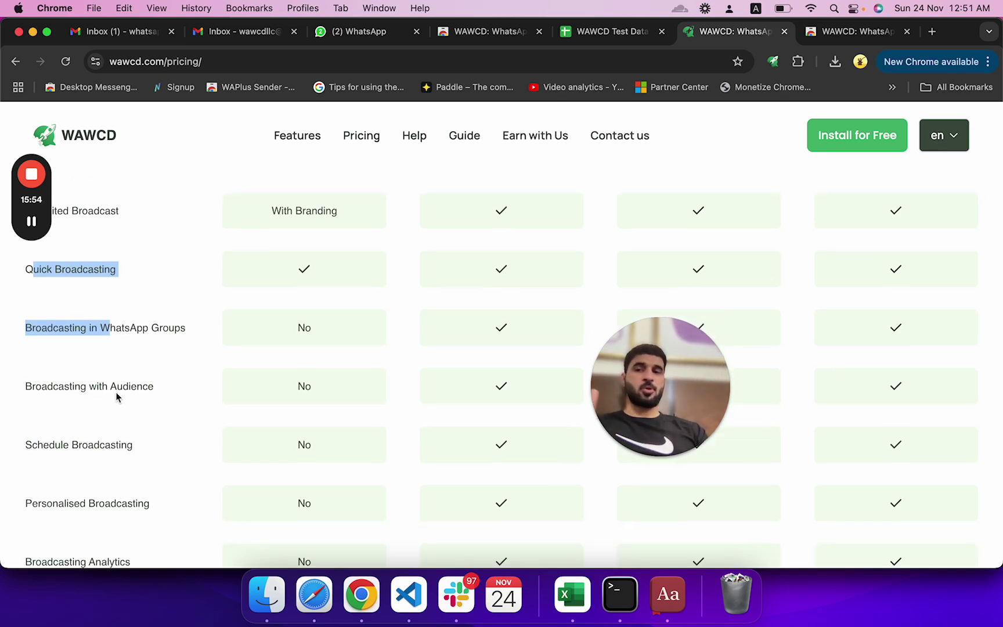
scroll(116, 395, "down", 3)
scroll(66, 359, "down", 3)
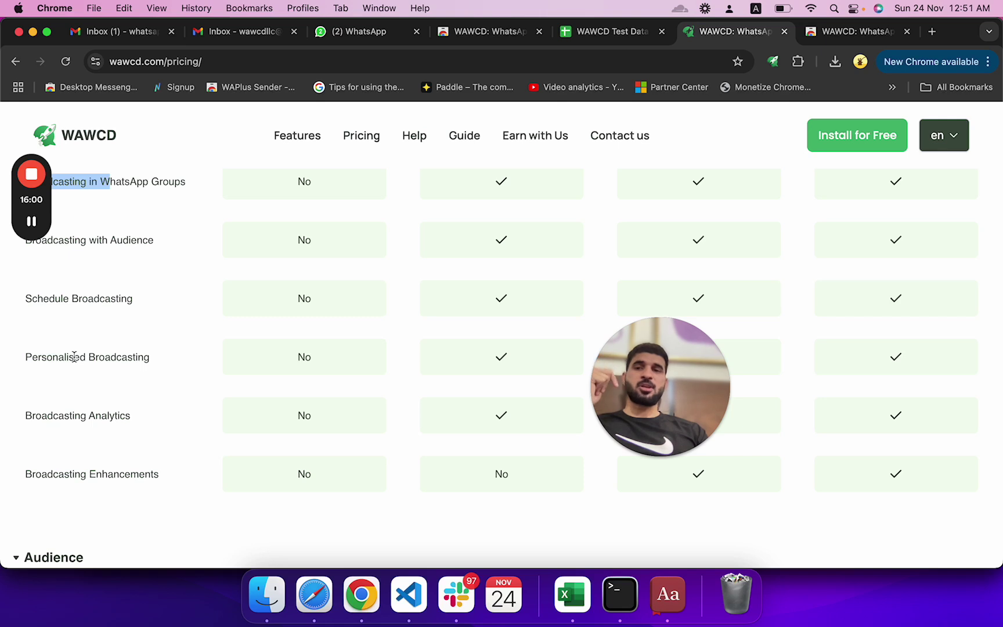
scroll(138, 373, "down", 3)
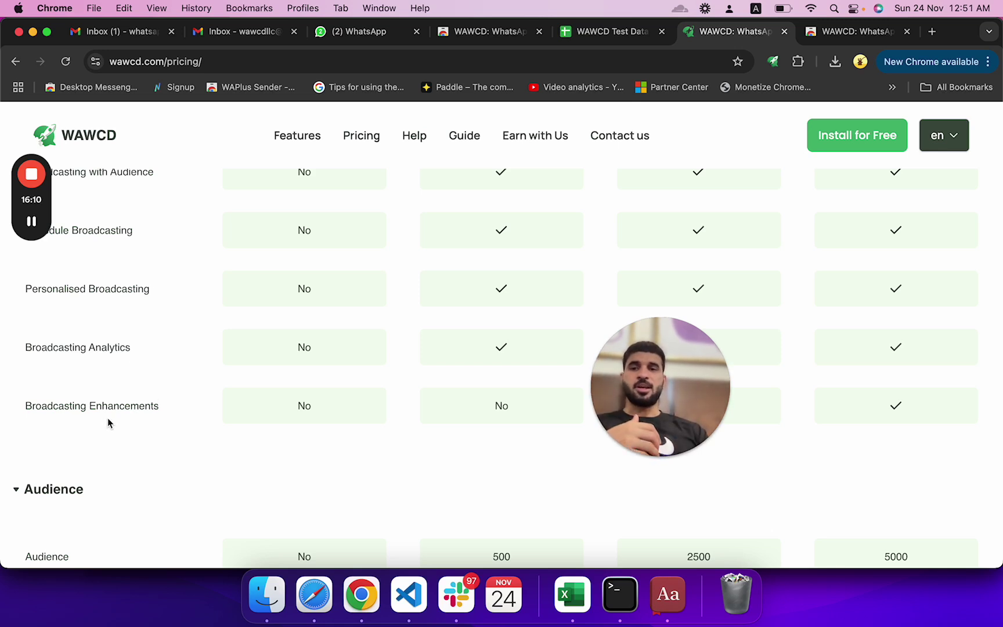
scroll(139, 407, "up", 2)
scroll(139, 407, "up", 5)
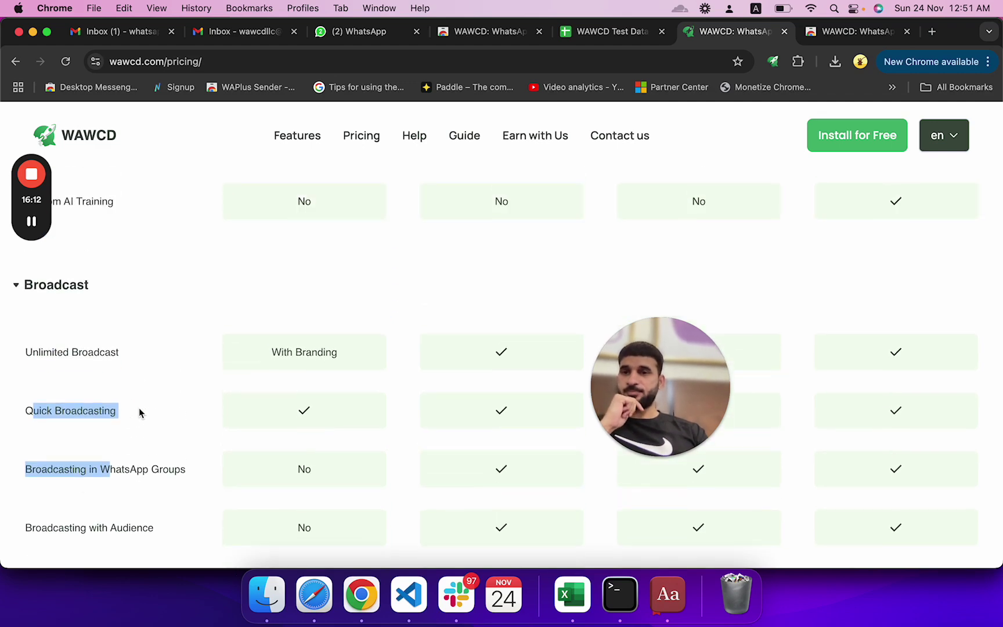
scroll(139, 407, "down", 1)
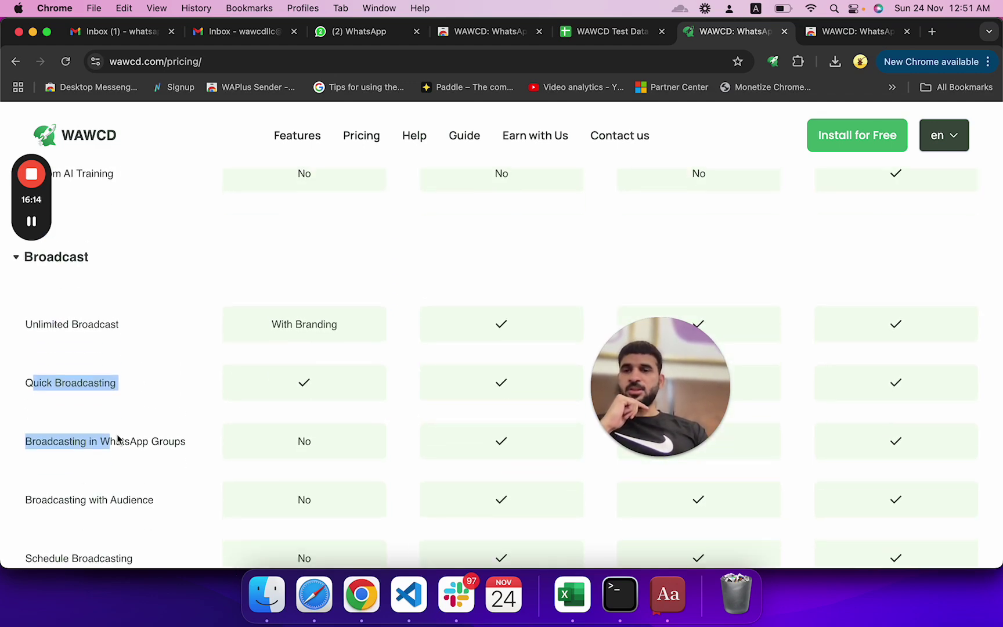
- Return to WhatsApp Web and start a new broadcast, going to its audience settings
left_click(372, 34)
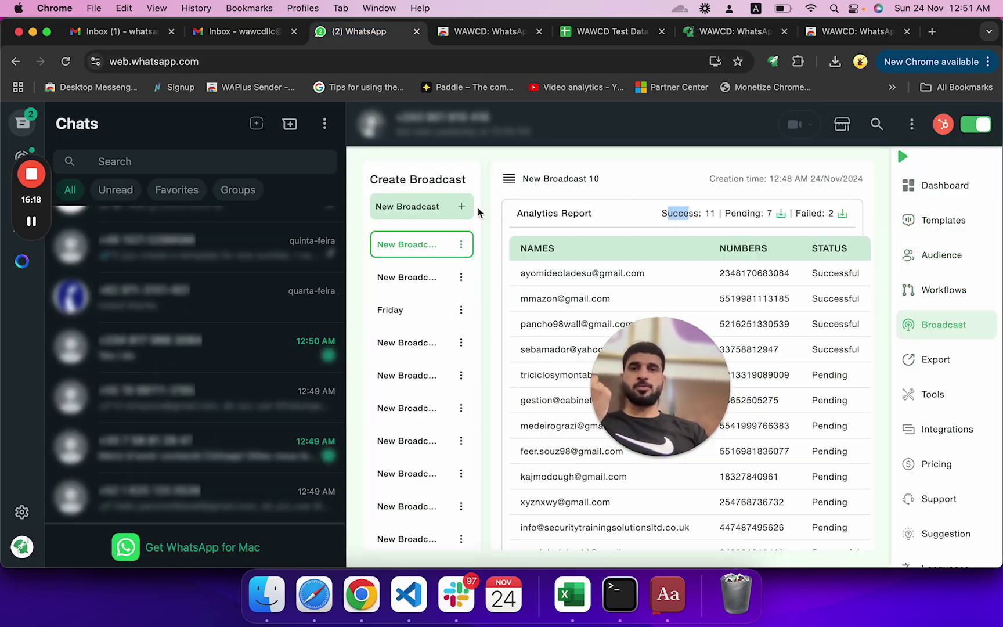
left_click(446, 213)
scroll(445, 215, "down", 2)
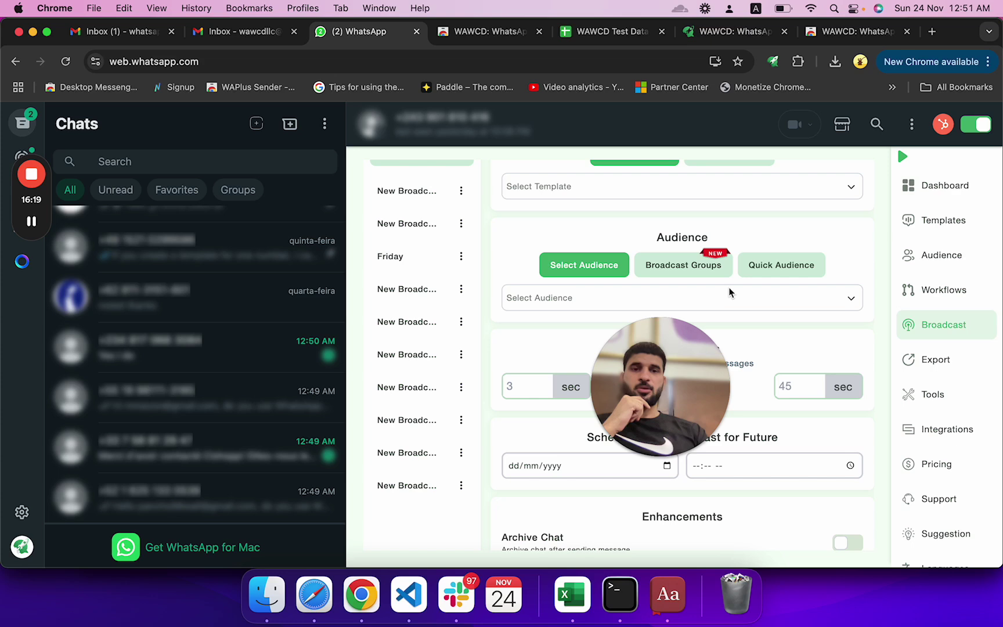
- Set the broadcast's audience to the WhatsApp groups WAWCD CUSTOMER ISSUES, WAWCD Internal Testing and test 9292
left_click(655, 270)
left_click(557, 302)
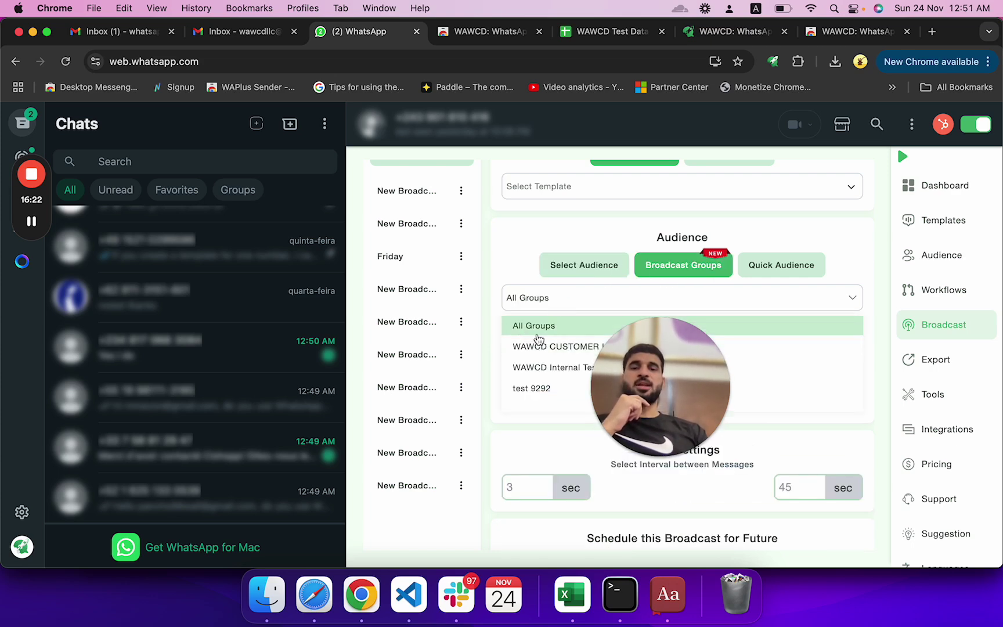
left_click(538, 346)
left_click(530, 368)
left_click(531, 385)
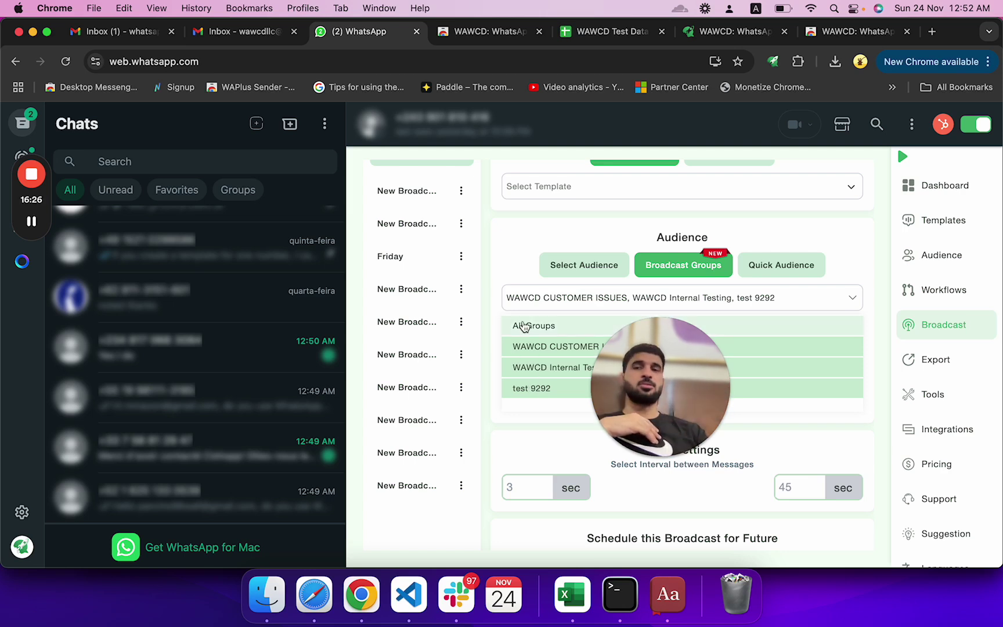
scroll(621, 232, "up", 2)
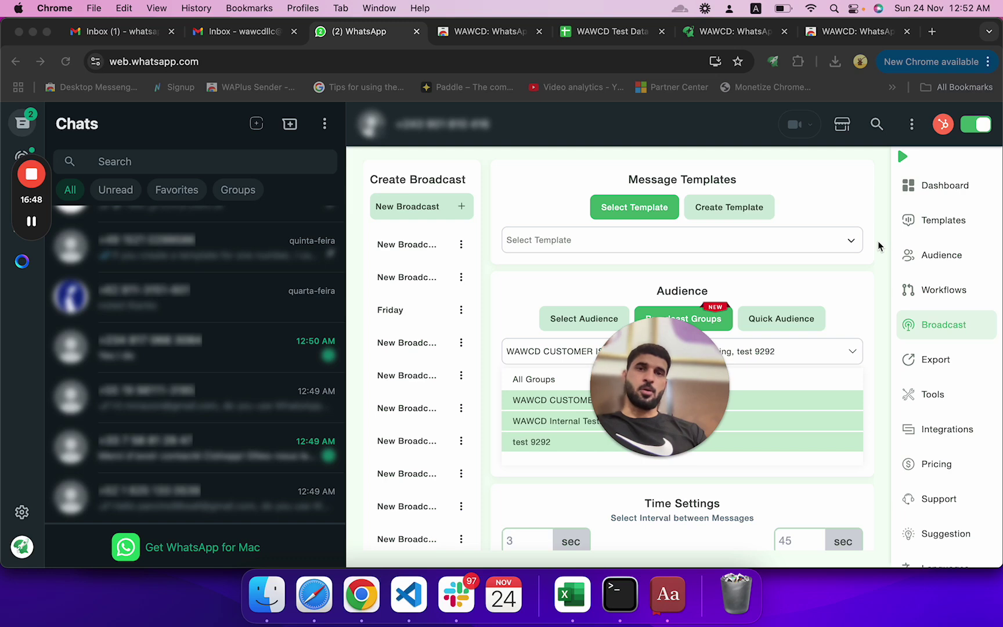
mouse_move(32, 180)
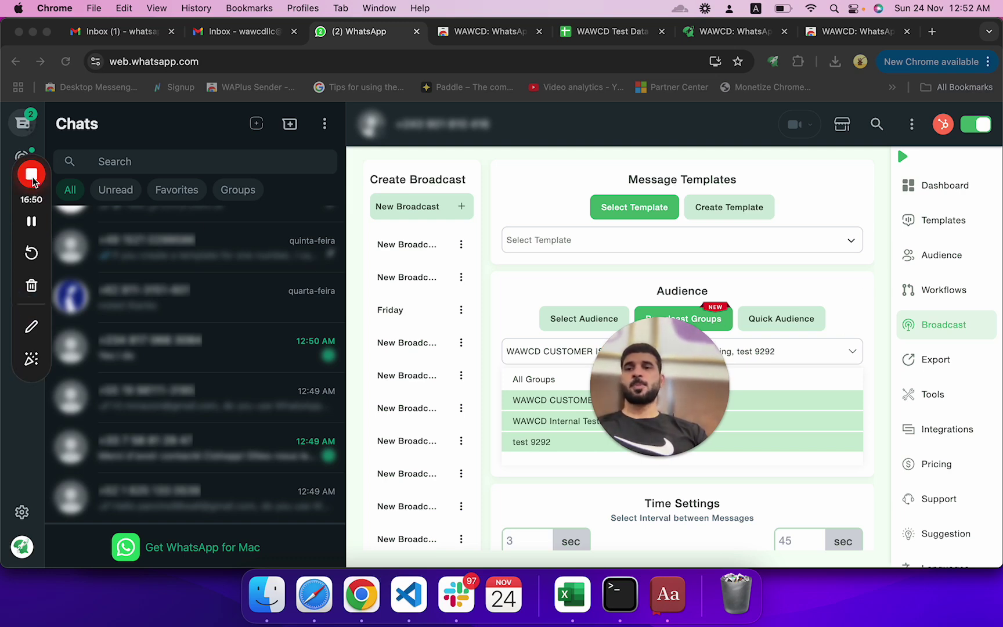